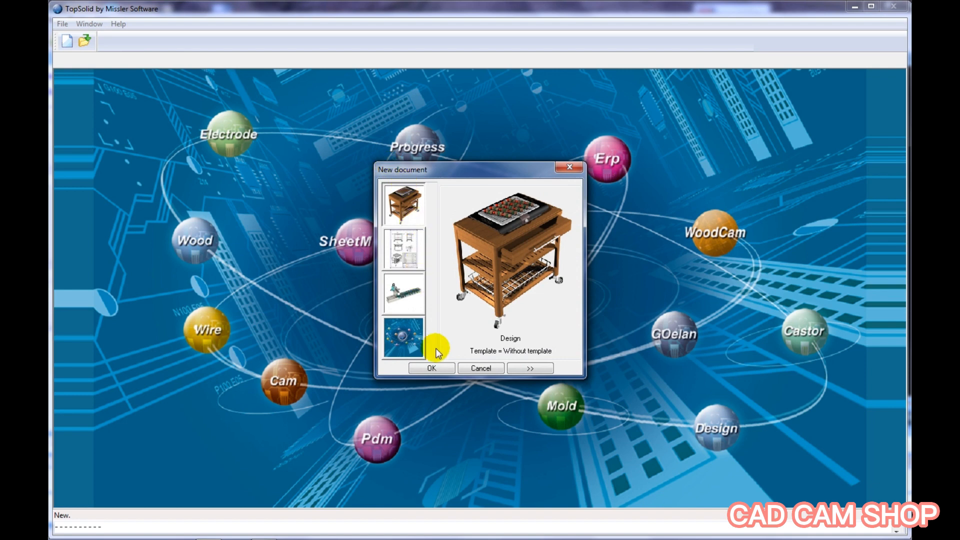
Create a Design document without a template and draw a rectangular contour around the origin for an extruded shape
{"action": "left_click", "coordinate": [433, 369]}
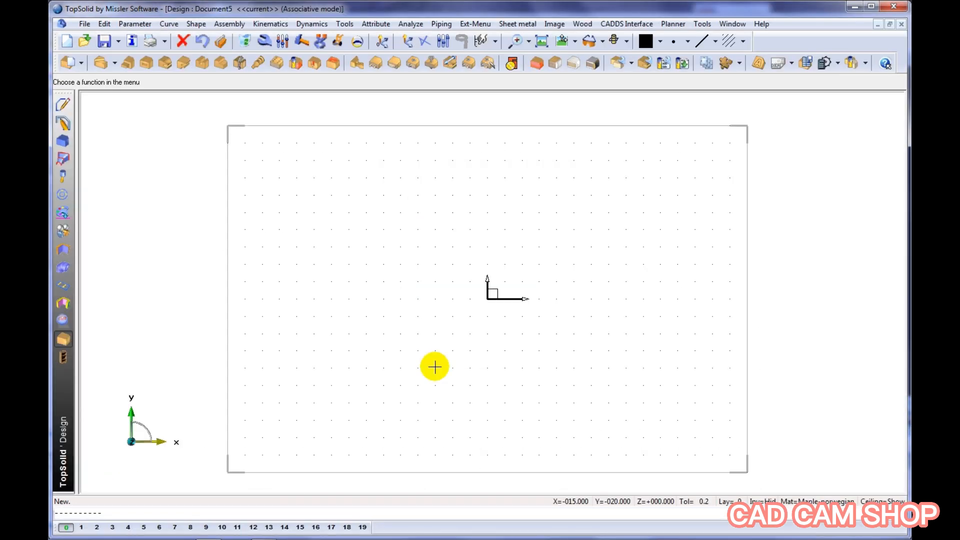
{"action": "left_click", "coordinate": [61, 142]}
{"action": "left_click", "coordinate": [78, 82]}
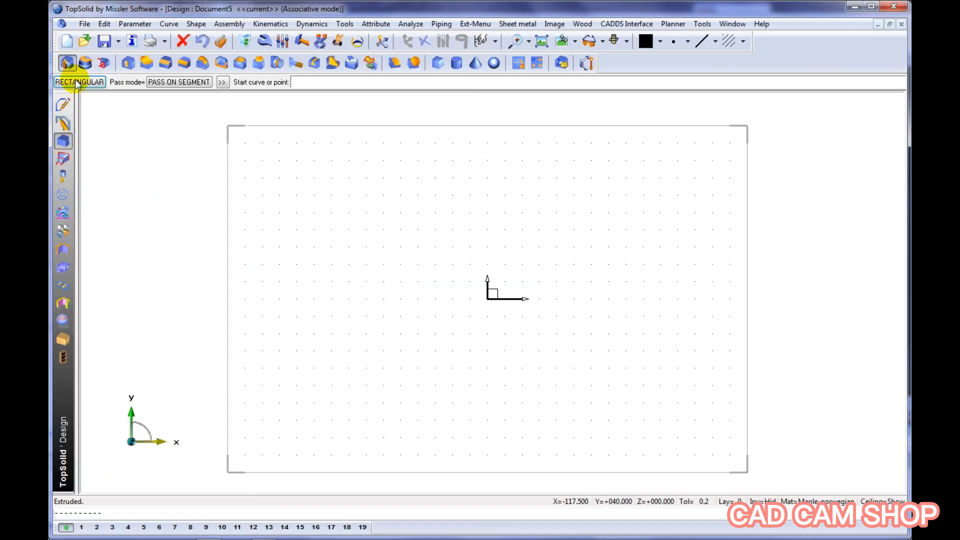
{"action": "left_click", "coordinate": [76, 82]}
{"action": "scroll", "coordinate": [407, 343], "scroll_direction": "down", "scroll_amount": 5}
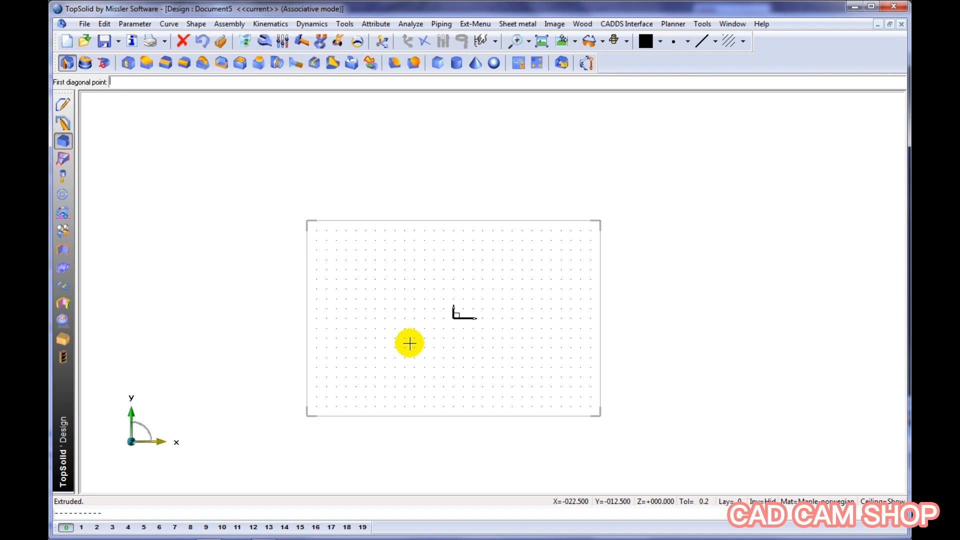
{"action": "left_click", "coordinate": [209, 243]}
{"action": "left_click", "coordinate": [762, 481]}
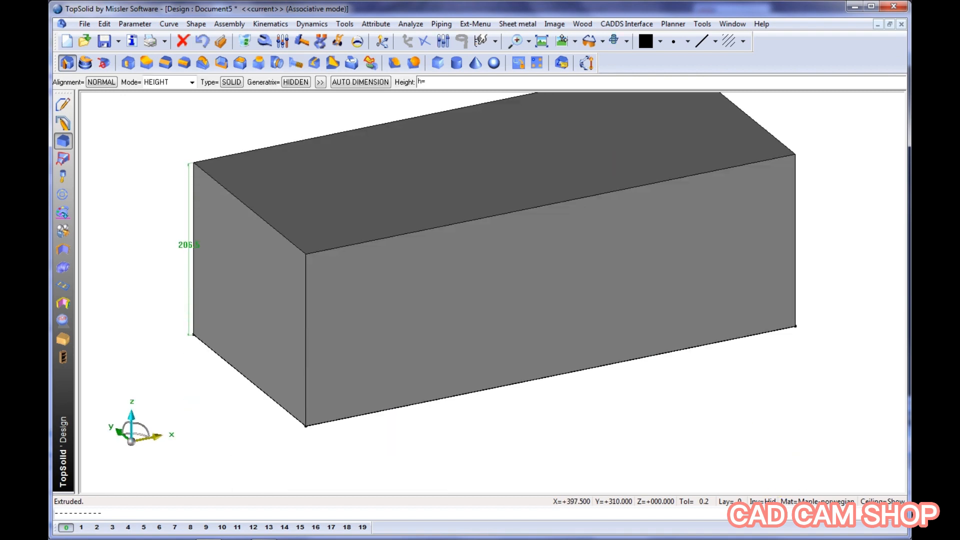
Extrude the rectangle into a solid with the height parameter h=800
{"action": "type", "text": "h=800"}
{"action": "key", "text": "Return"}
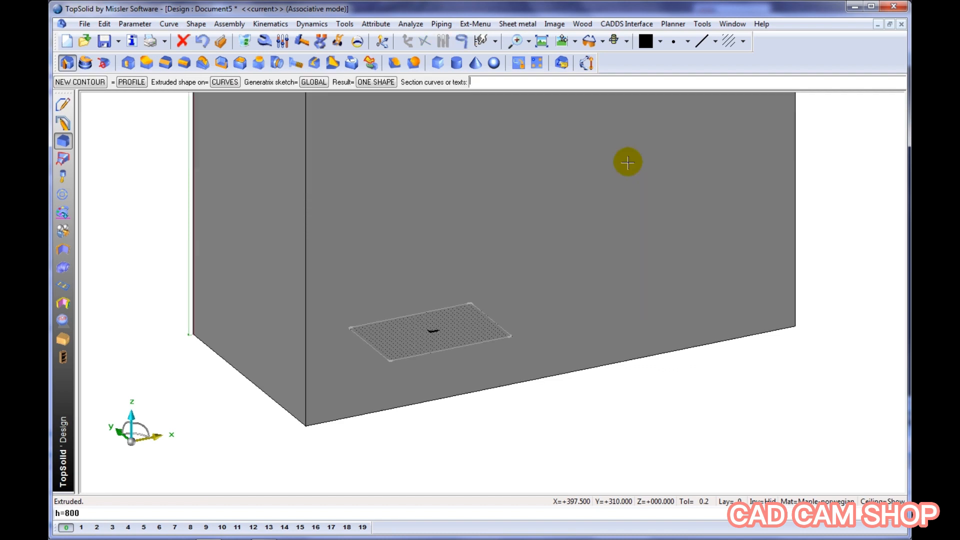
{"action": "left_click", "coordinate": [542, 41]}
Make the extruded block transparent so it serves as the cabinet envelope
{"action": "left_click", "coordinate": [63, 213]}
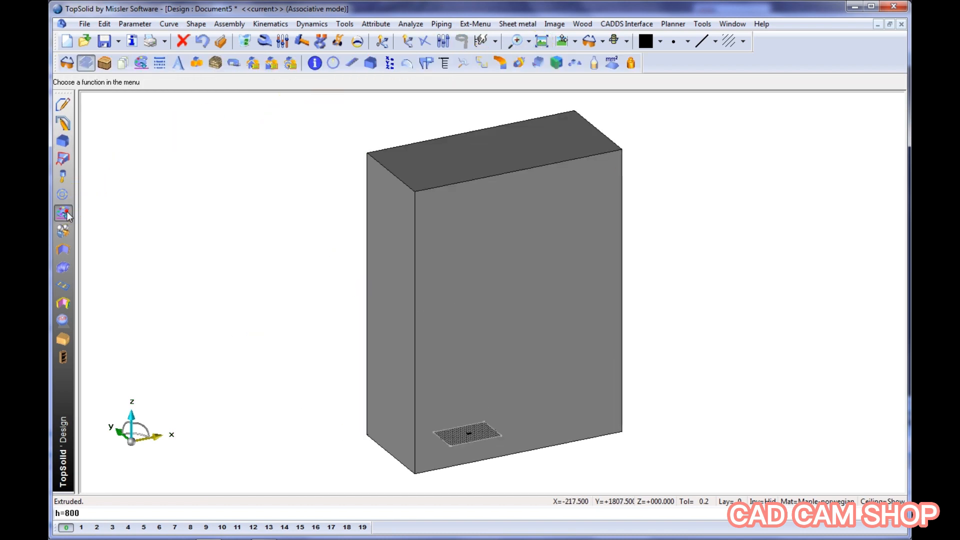
{"action": "left_click", "coordinate": [85, 62]}
{"action": "left_click", "coordinate": [309, 83]}
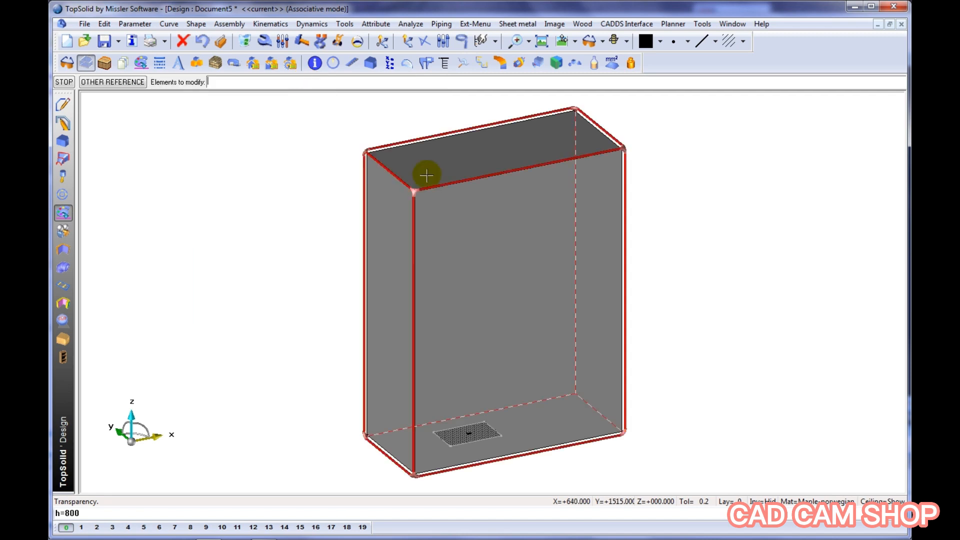
{"action": "left_click", "coordinate": [428, 176]}
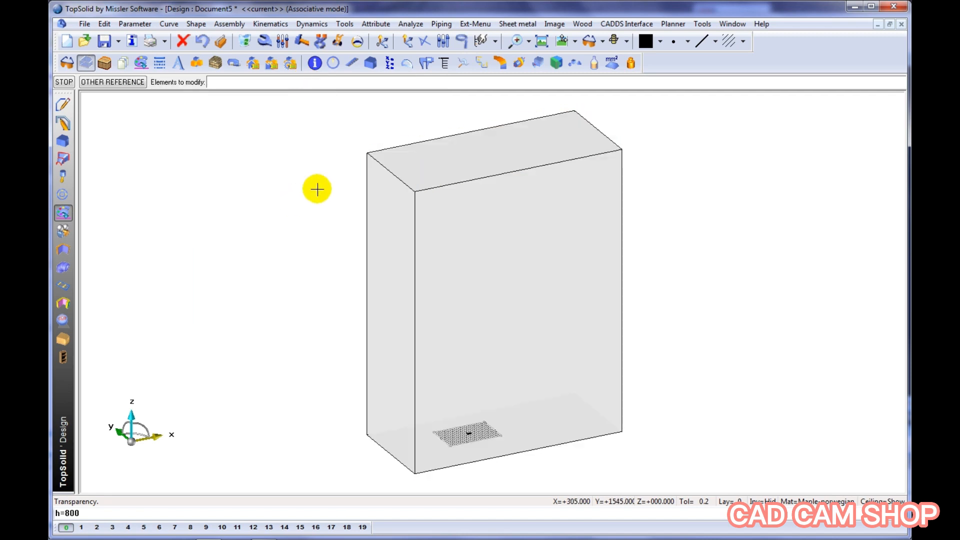
Add a light orange, 22 mm thick constrained block on the envelope's upper face as the top panel
{"action": "left_click", "coordinate": [659, 41]}
{"action": "left_click", "coordinate": [675, 76]}
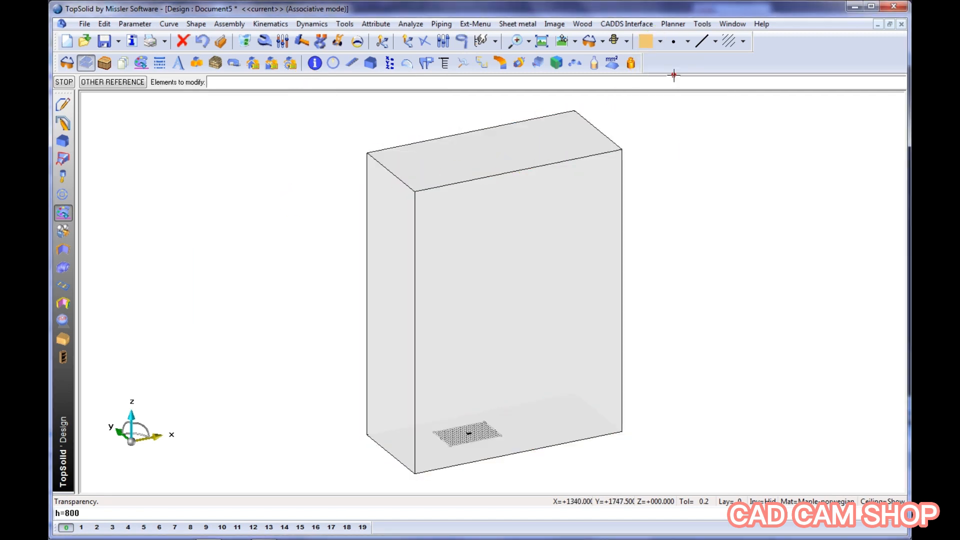
{"action": "left_click", "coordinate": [63, 342]}
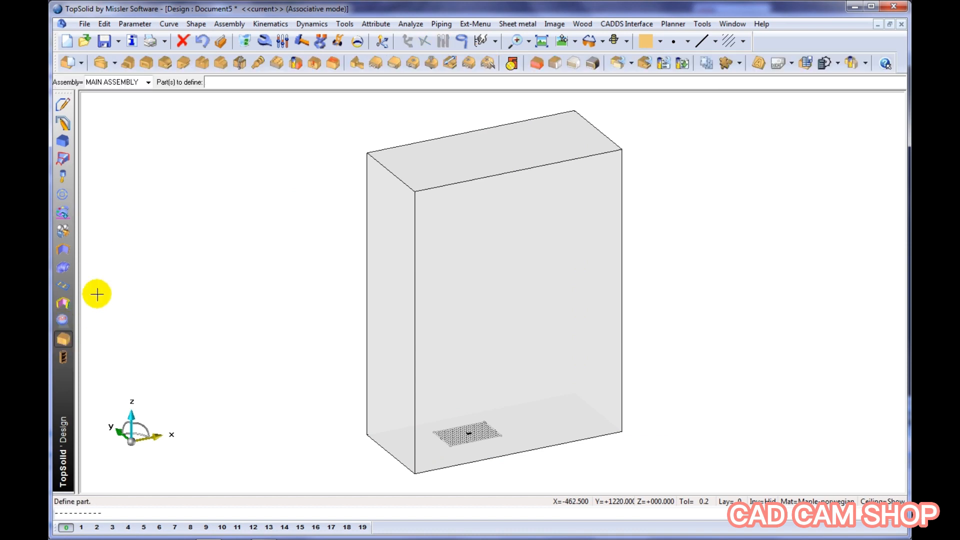
{"action": "left_click", "coordinate": [538, 63]}
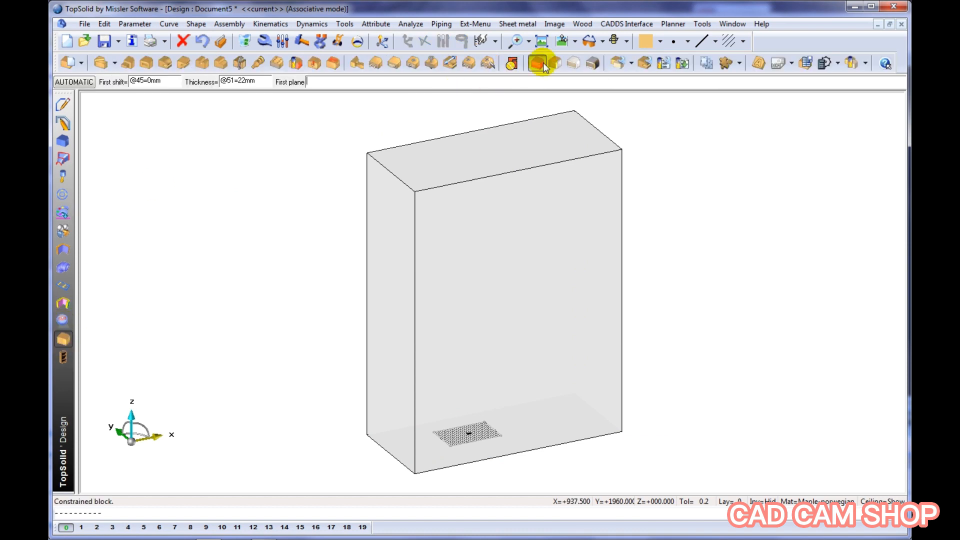
{"action": "left_click", "coordinate": [255, 152]}
{"action": "left_click", "coordinate": [429, 156]}
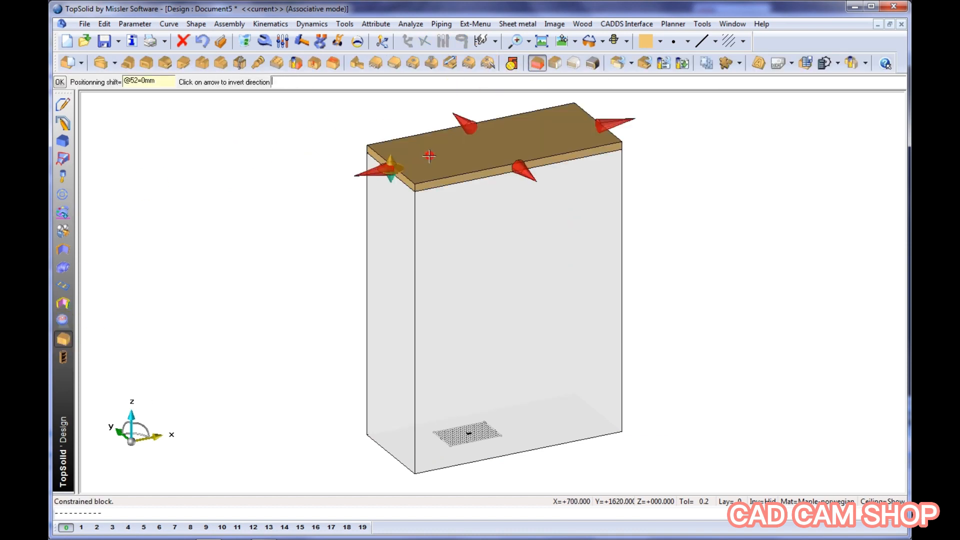
{"action": "scroll", "coordinate": [429, 155], "scroll_direction": "up", "scroll_amount": 2}
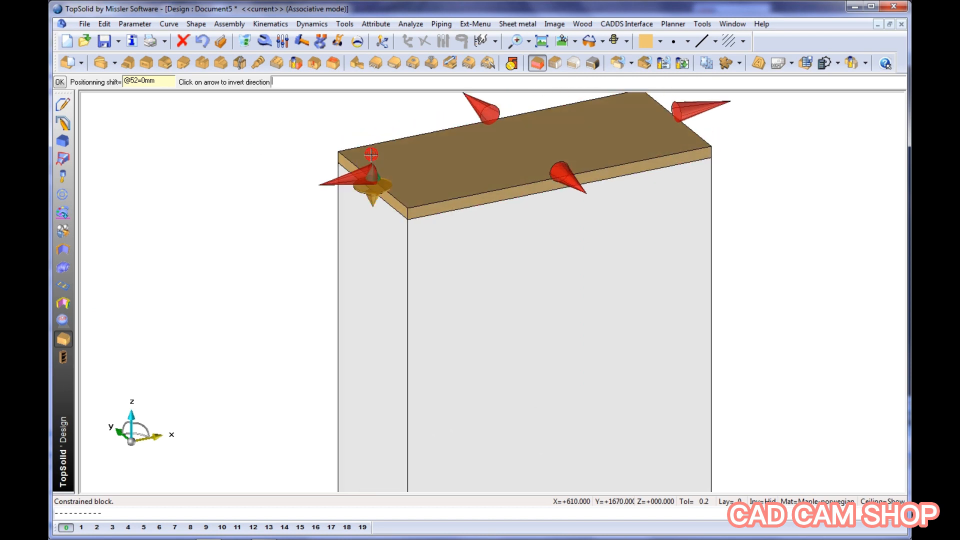
{"action": "left_click", "coordinate": [285, 142]}
{"action": "scroll", "coordinate": [281, 150], "scroll_direction": "down", "scroll_amount": 2}
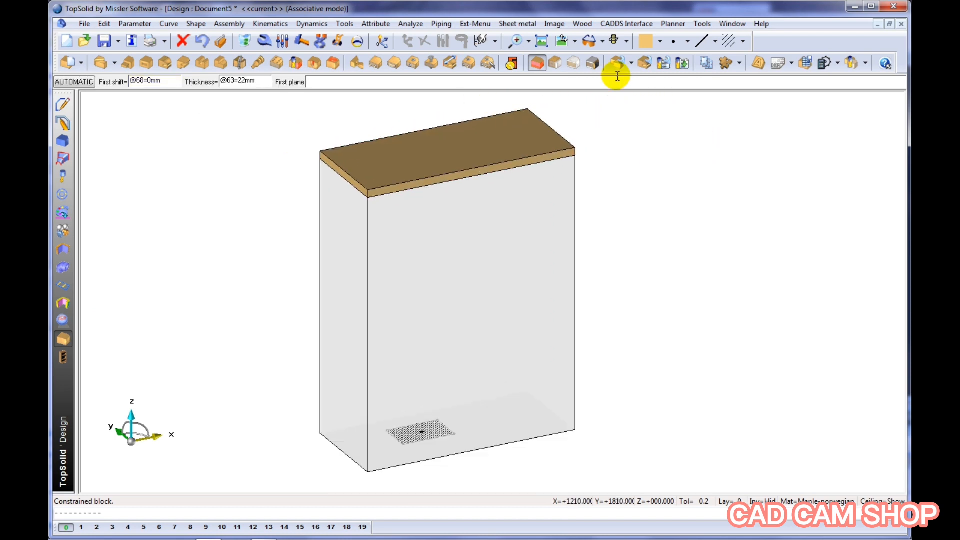
Place a pale yellow, 22 mm thick constrained block on the envelope's left face, limited in height by the top panel's underside
{"action": "left_click", "coordinate": [659, 42]}
{"action": "left_click", "coordinate": [648, 87]}
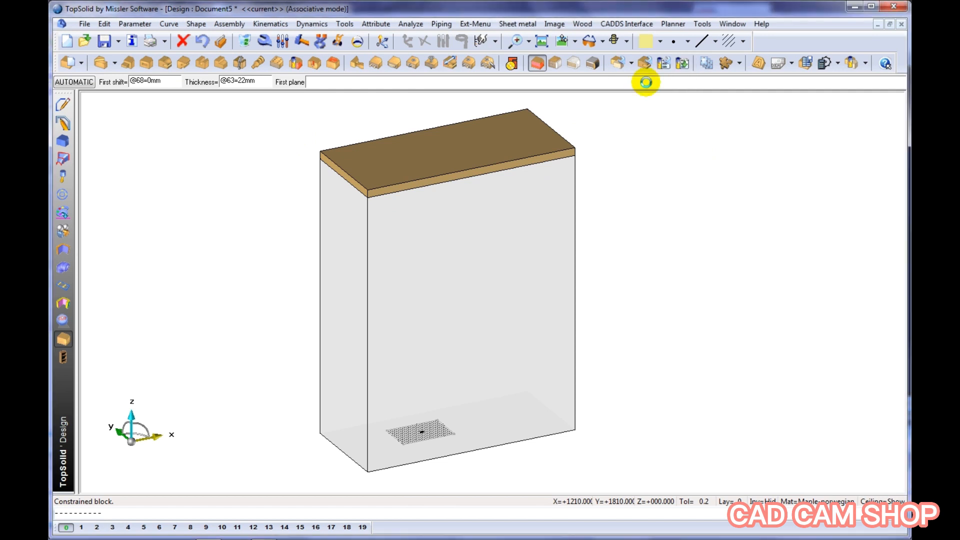
{"action": "left_click", "coordinate": [70, 83]}
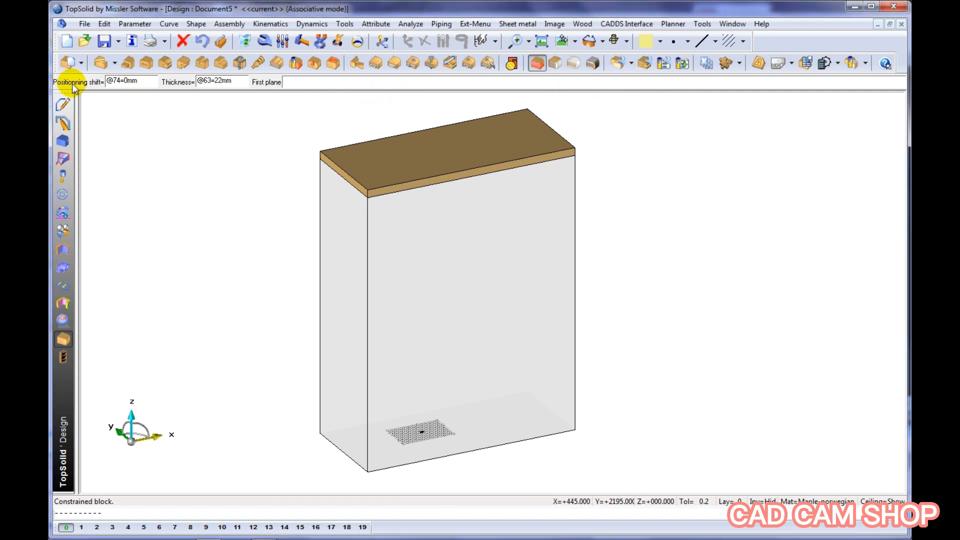
{"action": "left_click", "coordinate": [352, 259]}
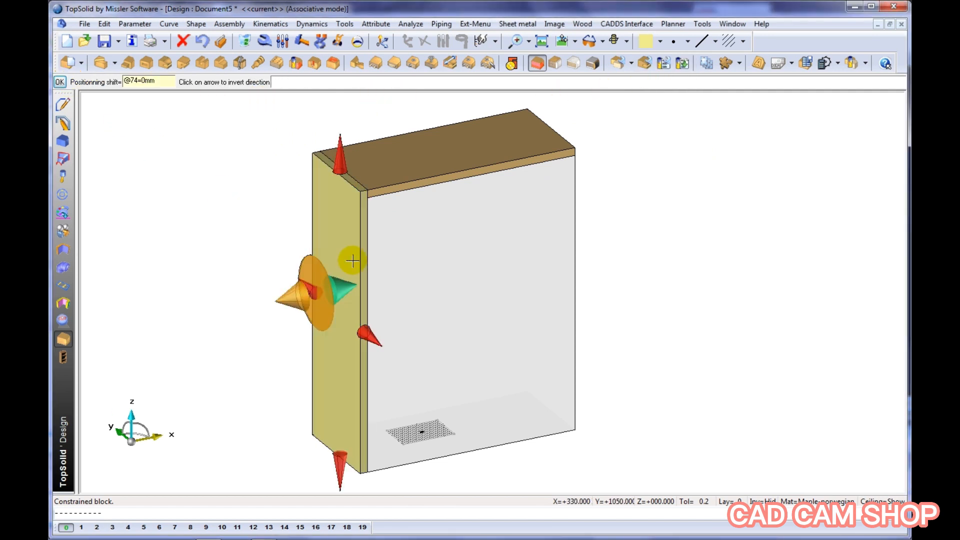
{"action": "scroll", "coordinate": [353, 260], "scroll_direction": "up", "scroll_amount": 3}
{"action": "middle_click_drag", "start_coordinate": [326, 219], "coordinate": [328, 285]}
{"action": "left_click", "coordinate": [336, 172]}
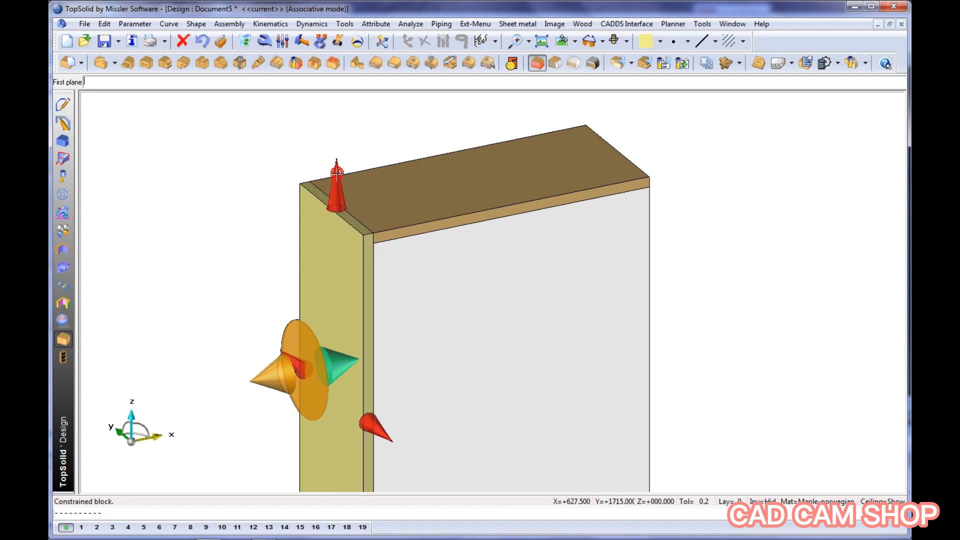
{"action": "left_click", "coordinate": [378, 189]}
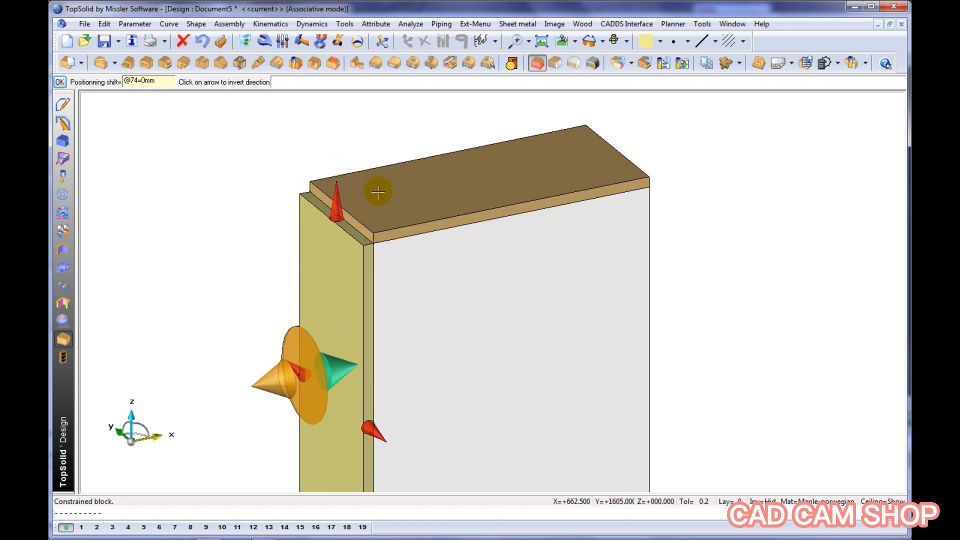
Invert the side panel's direction towards the inside and set its positioning shift to 30 mm
{"action": "left_click", "coordinate": [275, 376]}
{"action": "key", "text": "Return"}
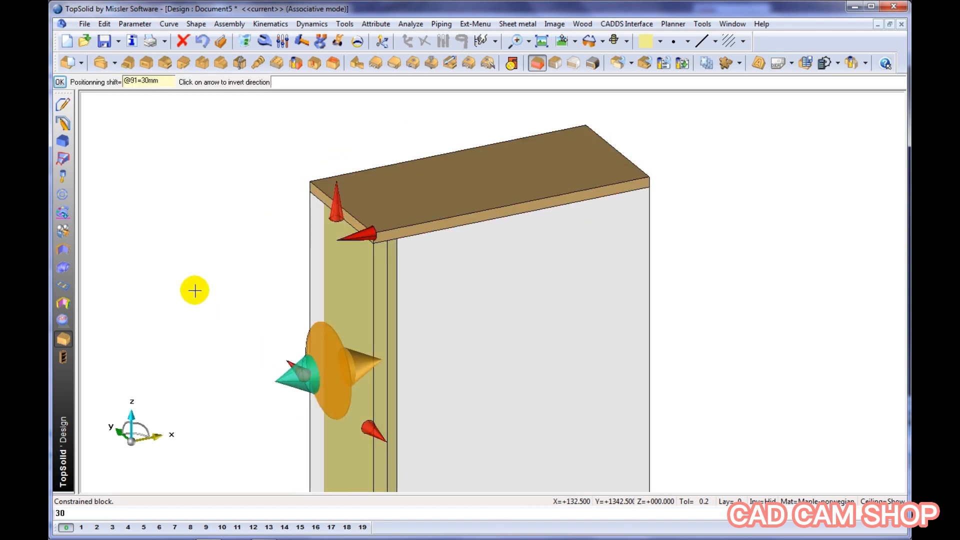
{"action": "left_click", "coordinate": [194, 290]}
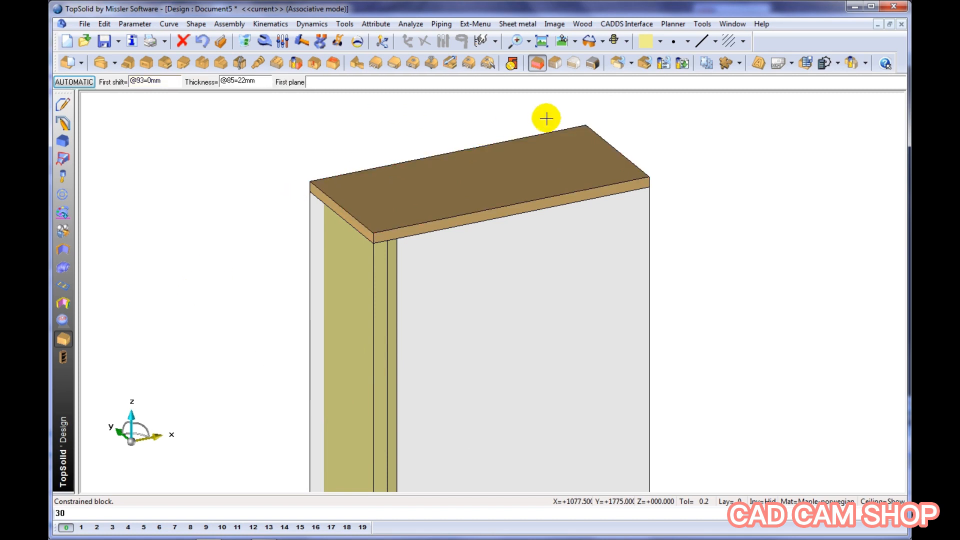
Set the current colour to light green and the constrained block thickness to 19 mm
{"action": "left_click", "coordinate": [662, 44]}
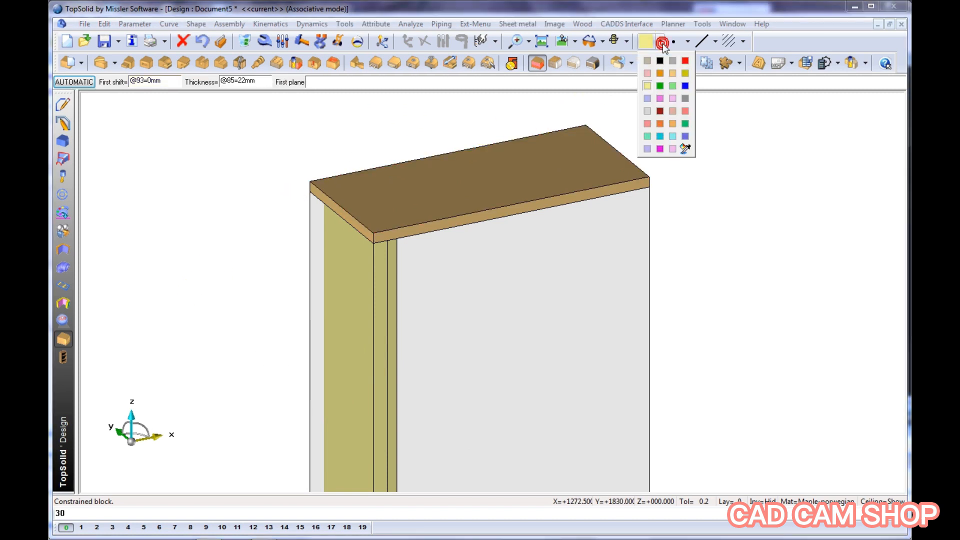
{"action": "left_click", "coordinate": [672, 86]}
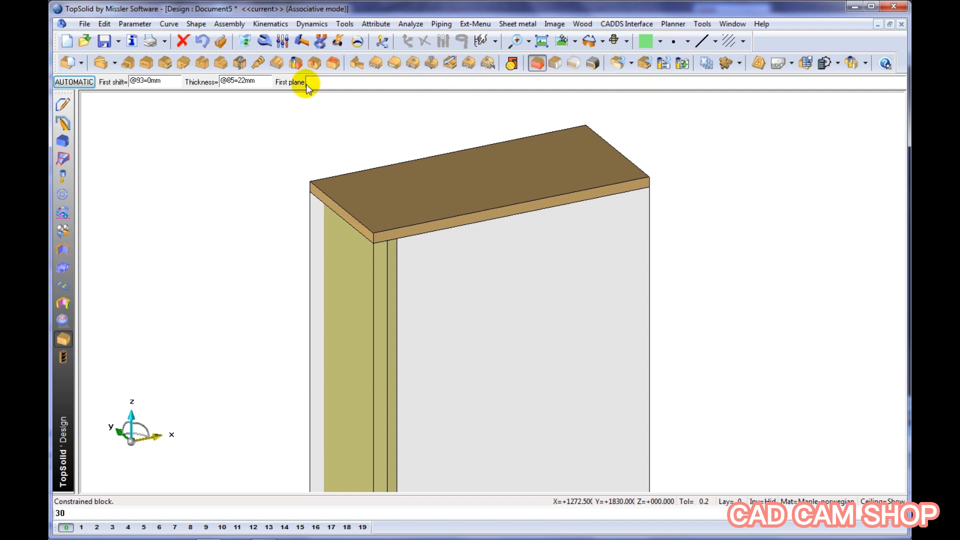
{"action": "left_click", "coordinate": [258, 80]}
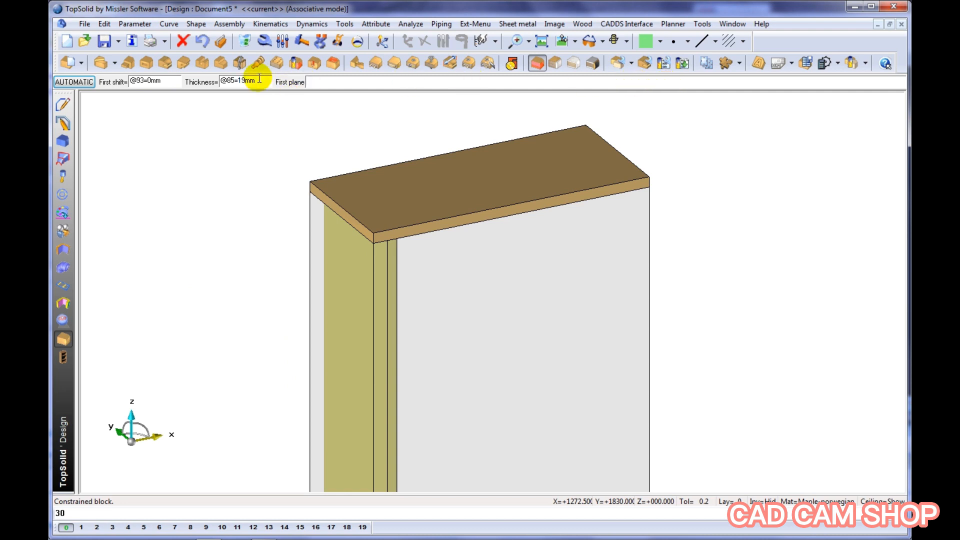
{"action": "key", "text": "Return"}
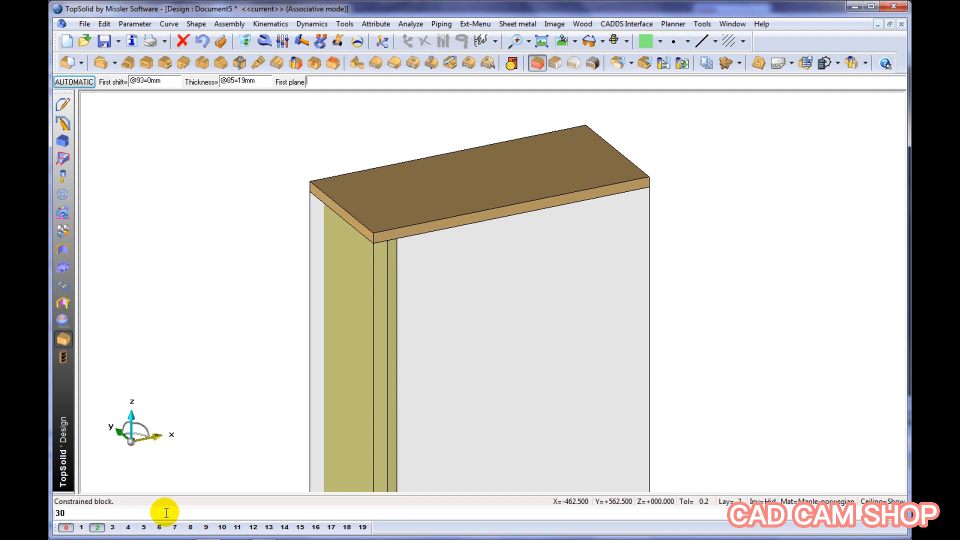
Put the transparent envelope block on layer 3 to hide it
{"action": "left_click", "coordinate": [113, 528]}
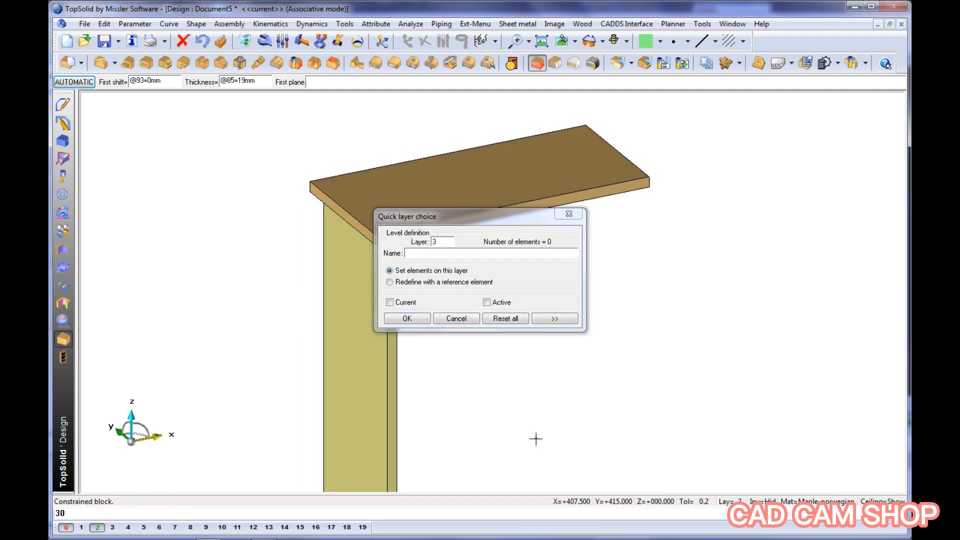
{"action": "left_click", "coordinate": [407, 318]}
Define the 19 mm block on the side panel's inner face, shifted 46 mm from the front edge and 150 mm from the rear, 8 mm long
{"action": "middle_click_drag", "start_coordinate": [516, 332], "coordinate": [351, 308]}
{"action": "type", "text": "46"}
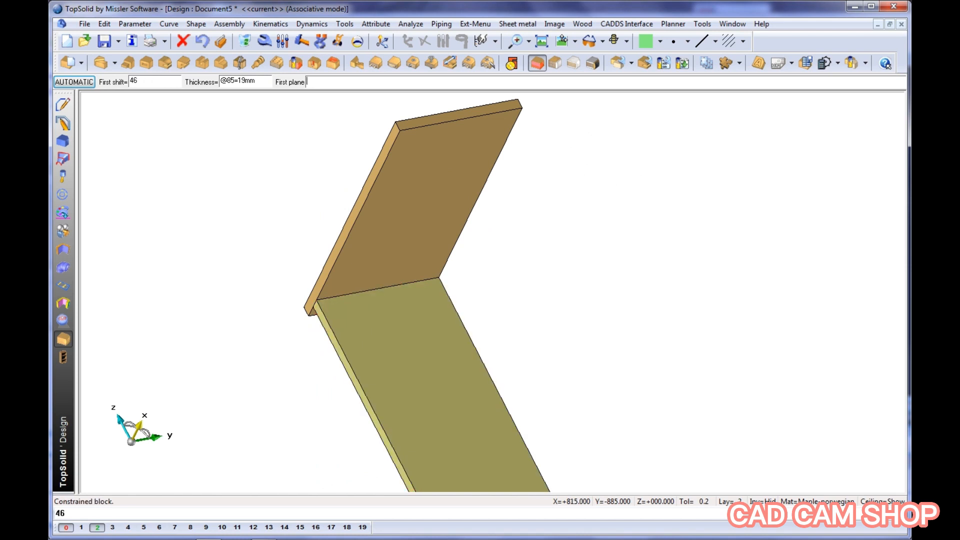
{"action": "left_click", "coordinate": [345, 356]}
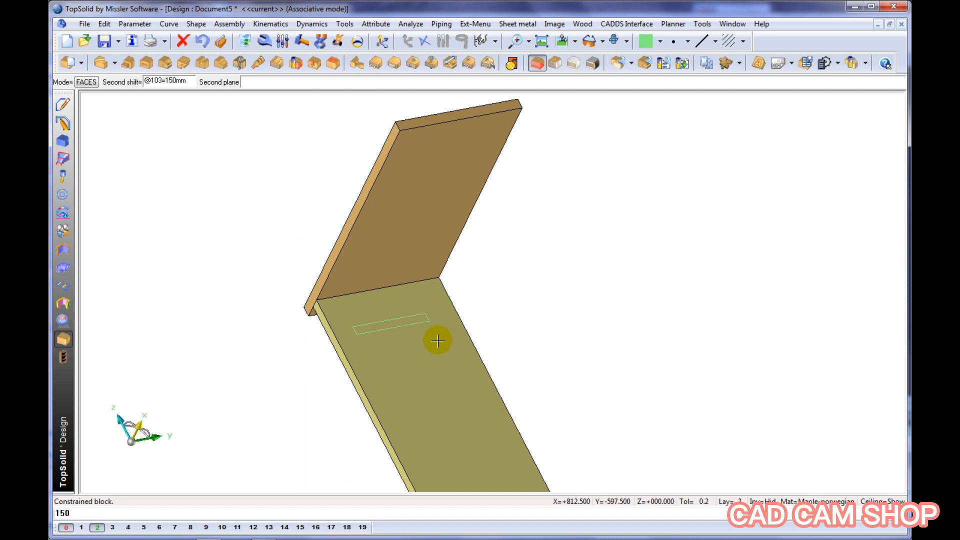
{"action": "left_click", "coordinate": [461, 326]}
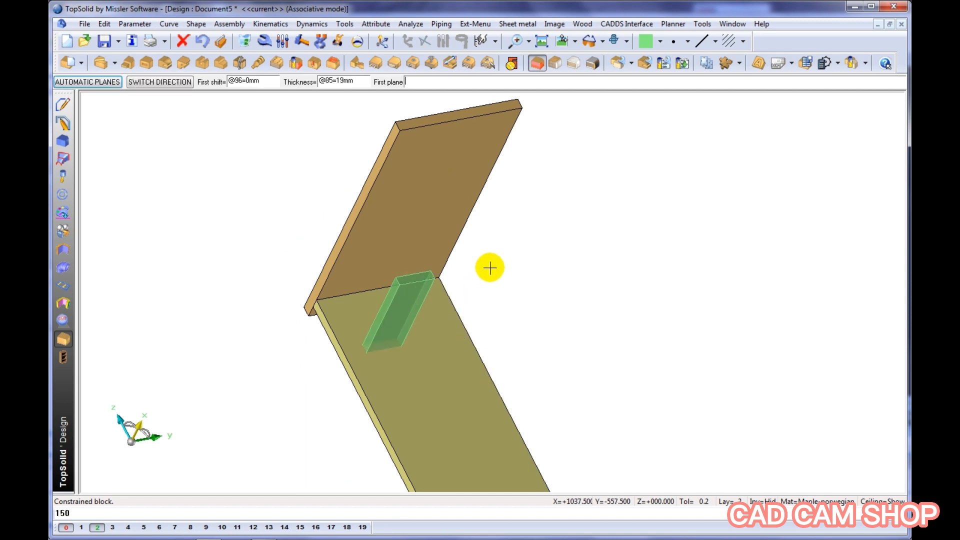
{"action": "left_click", "coordinate": [454, 333]}
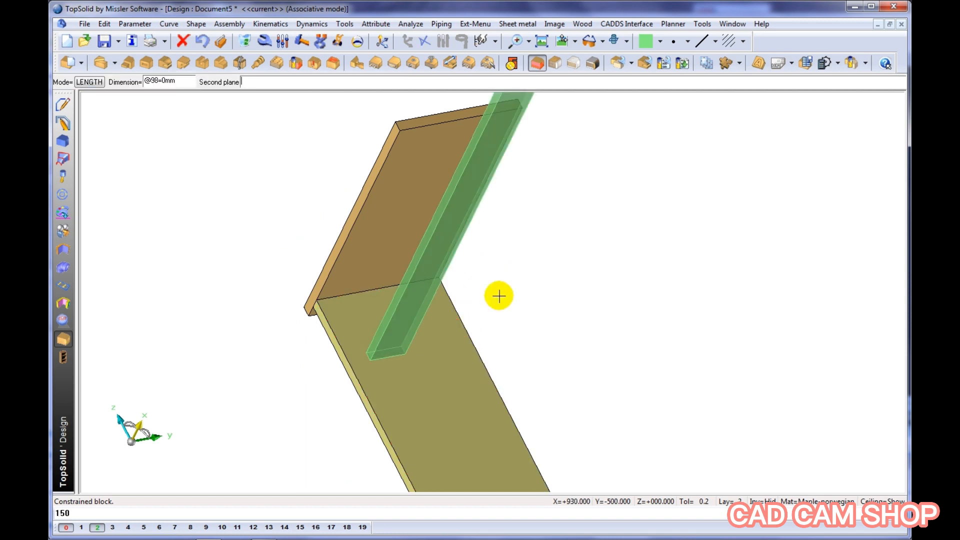
{"action": "left_click", "coordinate": [499, 296]}
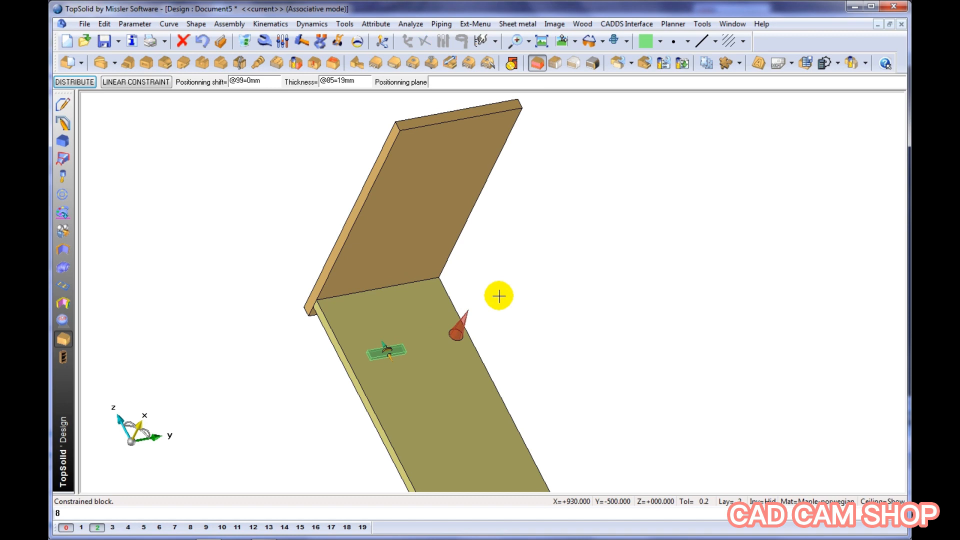
Position the green block 60.5 mm below the top panel's underside and create it
{"action": "left_click", "coordinate": [408, 258]}
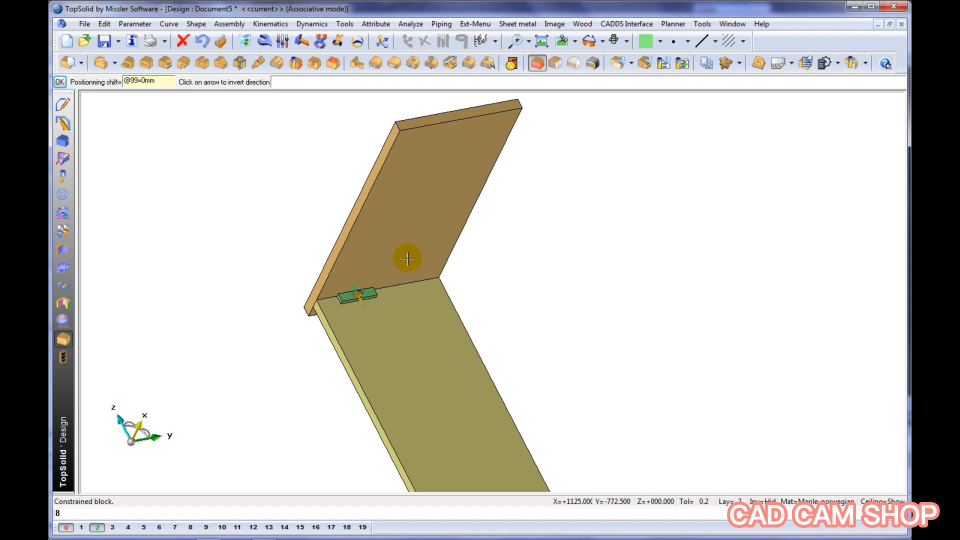
{"action": "key", "text": "Return"}
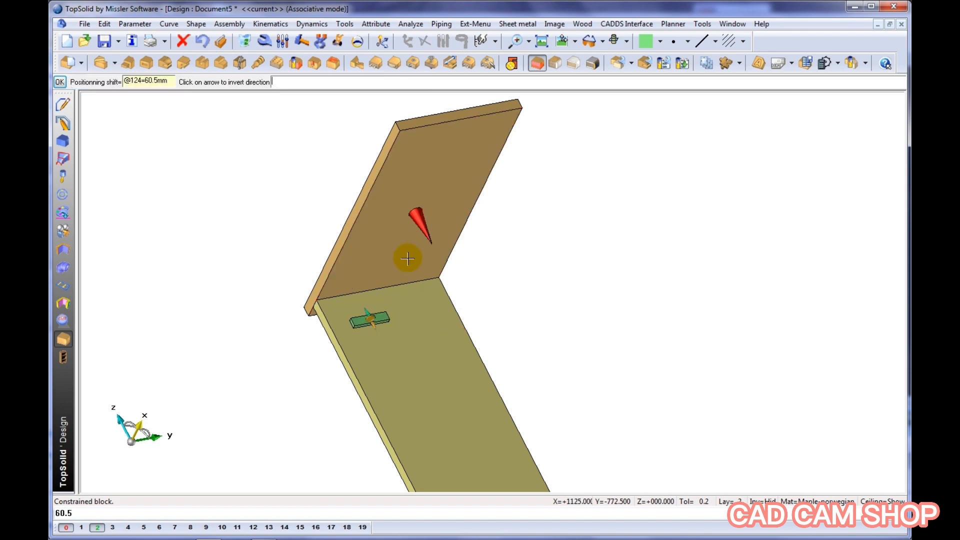
{"action": "key", "text": "Return"}
{"action": "middle_click_drag", "start_coordinate": [400, 288], "coordinate": [377, 211]}
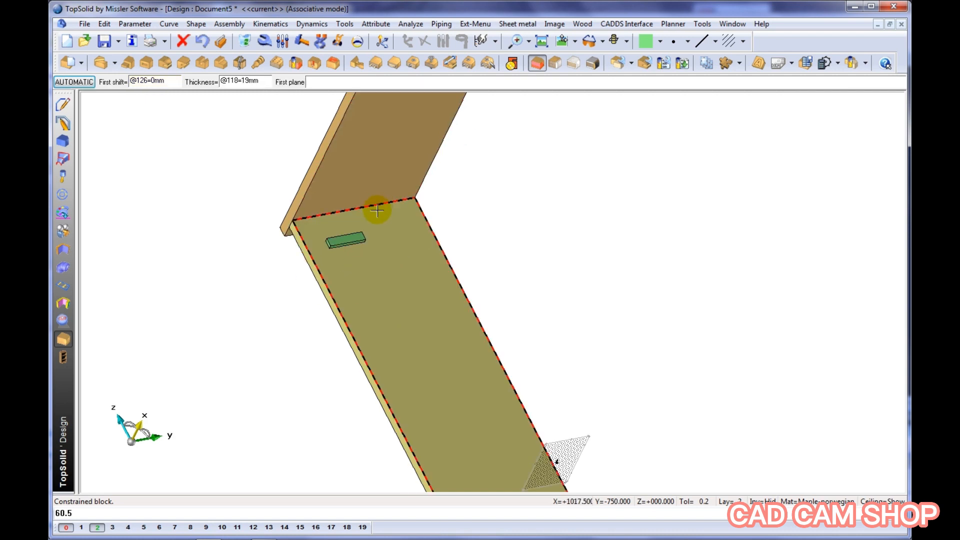
{"action": "scroll", "coordinate": [377, 210], "scroll_direction": "down", "scroll_amount": 2}
{"action": "middle_click_drag", "start_coordinate": [455, 244], "coordinate": [453, 256]}
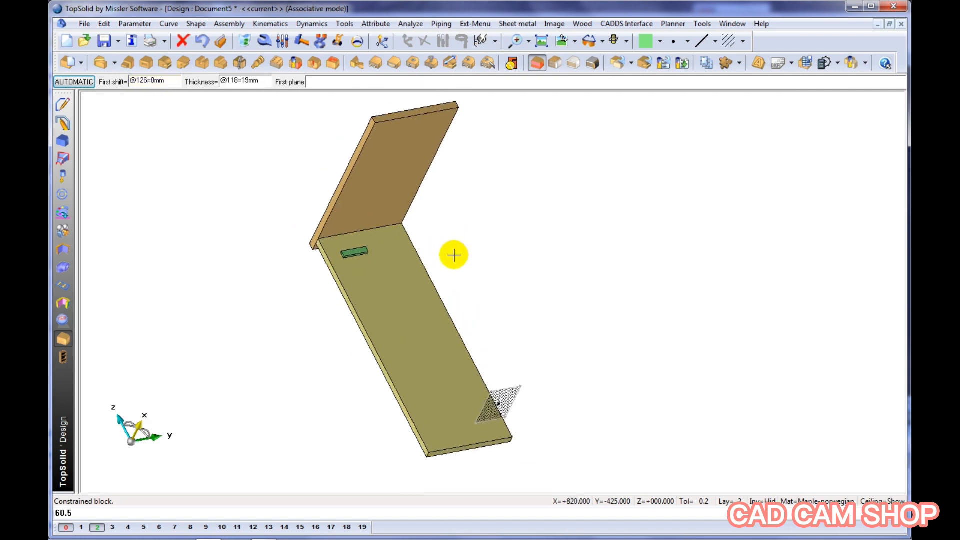
Show the hidden base rectangle and move its far corner to stretch the cabinet parts with it
{"action": "left_click", "coordinate": [772, 499]}
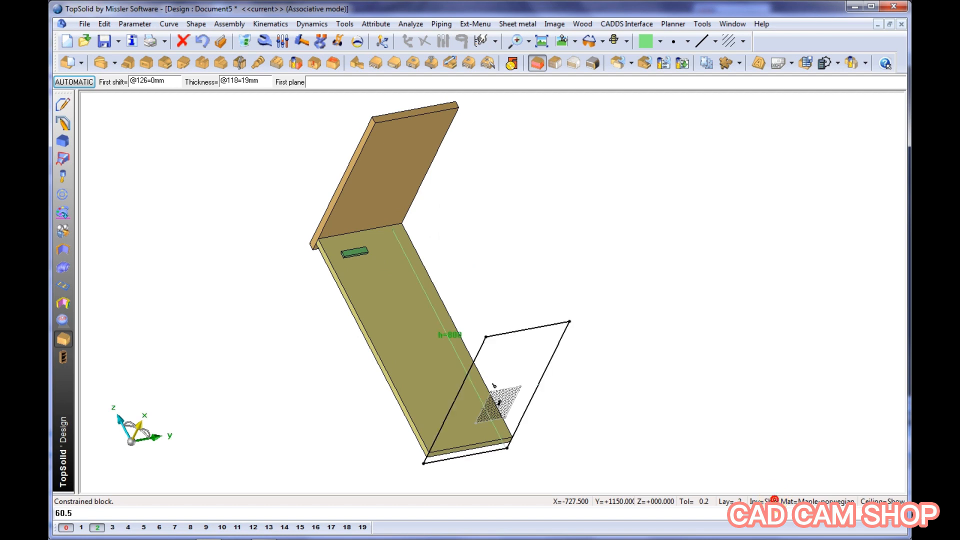
{"action": "left_click", "coordinate": [339, 41]}
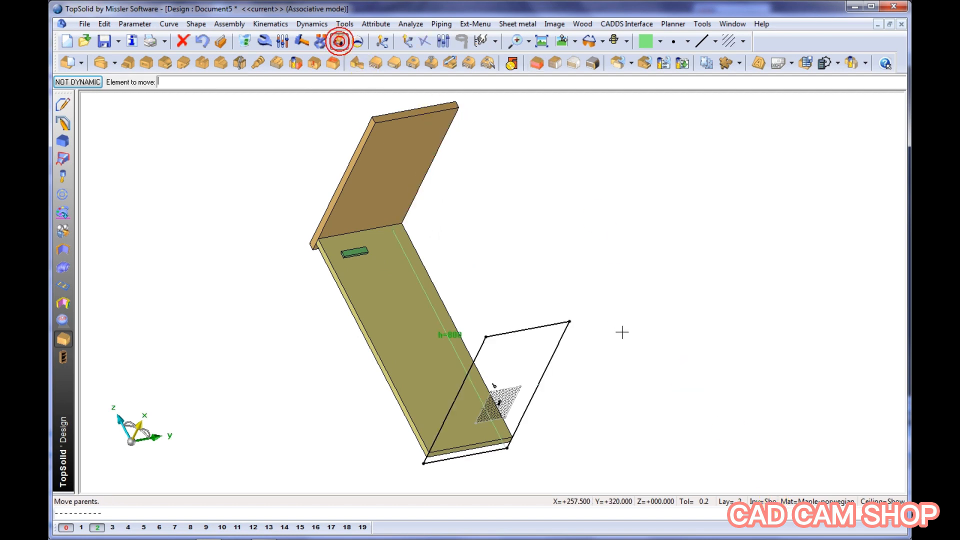
{"action": "left_click", "coordinate": [569, 321]}
{"action": "left_click", "coordinate": [634, 316]}
{"action": "left_click", "coordinate": [634, 315]}
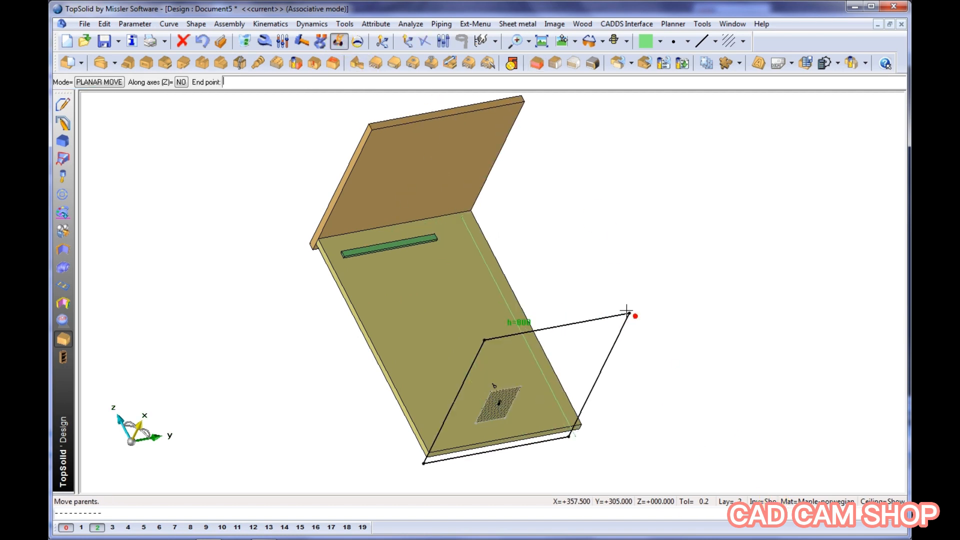
{"action": "left_click", "coordinate": [616, 232]}
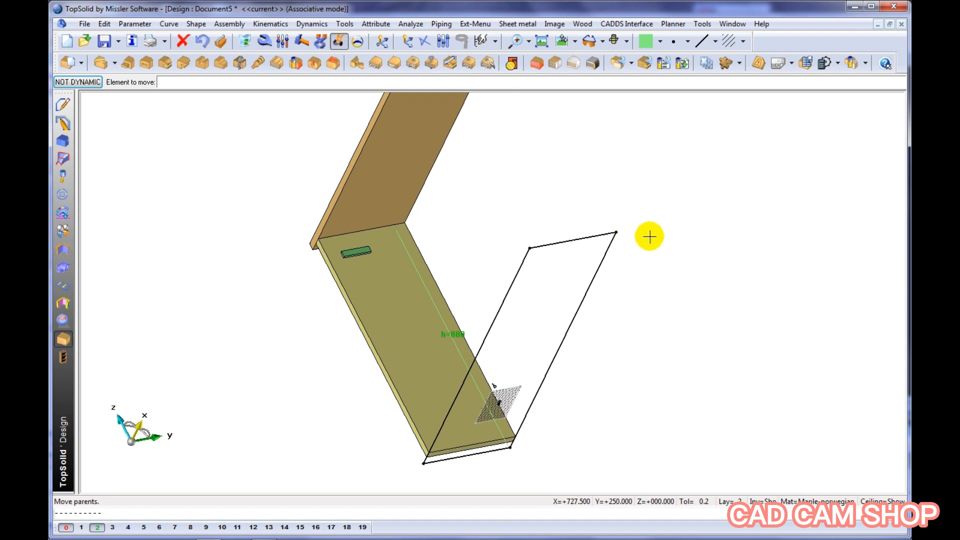
In the top view, dimension the base rectangle's long side and apply a symmetry constraint to that dimension
{"action": "left_click", "coordinate": [562, 41]}
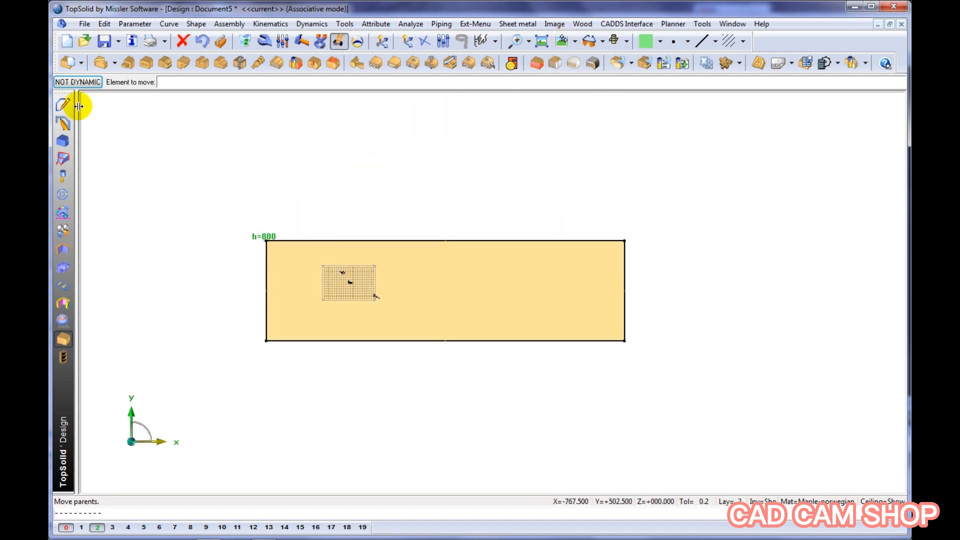
{"action": "left_click", "coordinate": [64, 104]}
{"action": "left_click", "coordinate": [456, 63]}
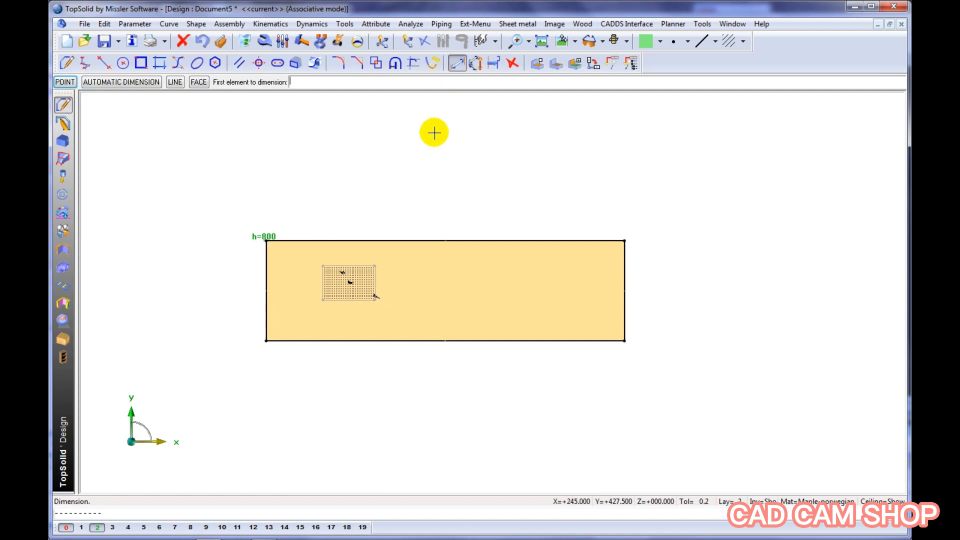
{"action": "left_click", "coordinate": [427, 241]}
{"action": "left_click", "coordinate": [420, 186]}
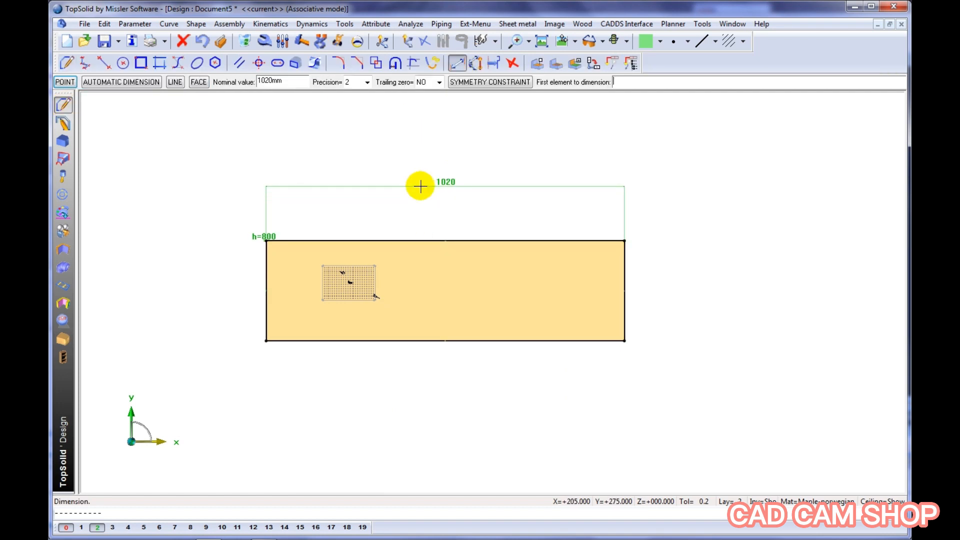
{"action": "left_click", "coordinate": [465, 82]}
{"action": "left_click", "coordinate": [449, 145]}
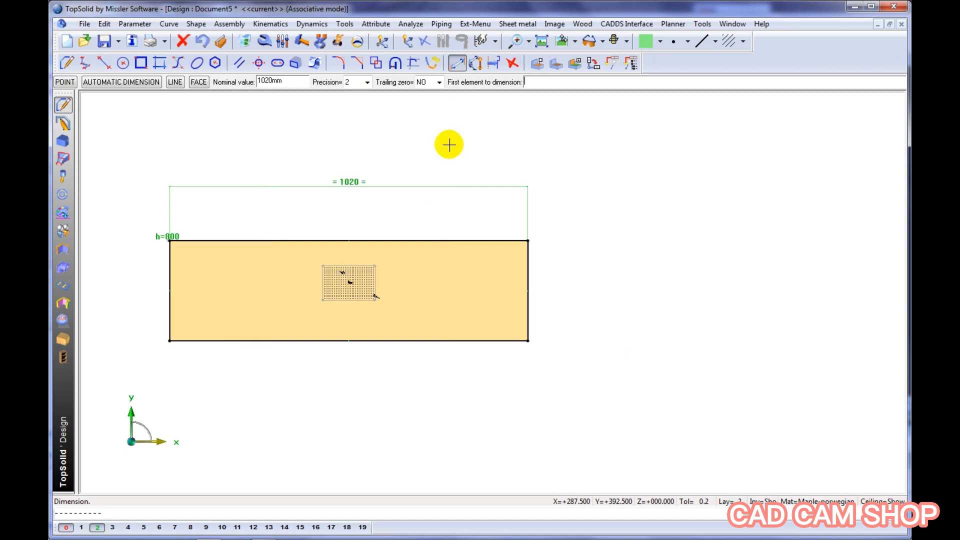
Dimension the base rectangle's short side and apply a symmetry constraint to that dimension
{"action": "left_click", "coordinate": [528, 256]}
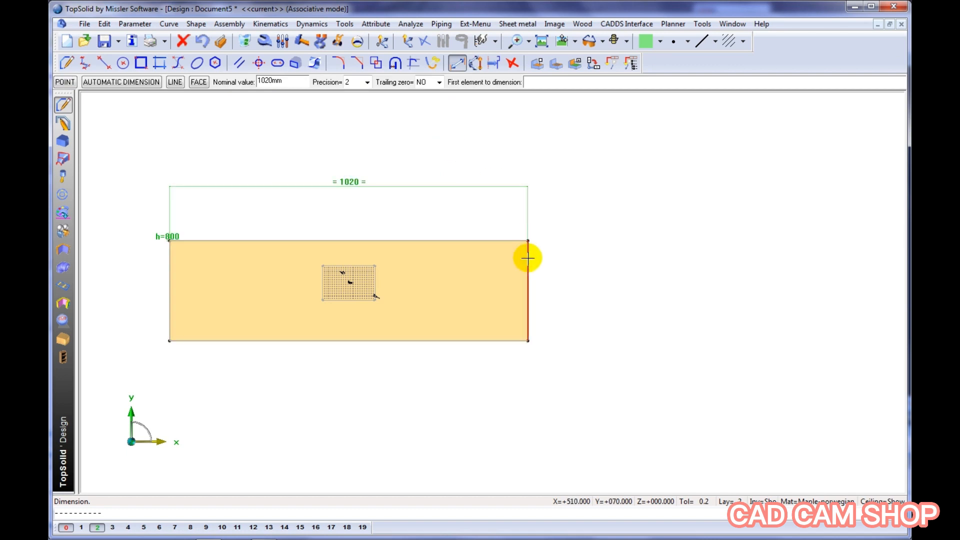
{"action": "left_click", "coordinate": [564, 268]}
{"action": "right_click", "coordinate": [608, 290]}
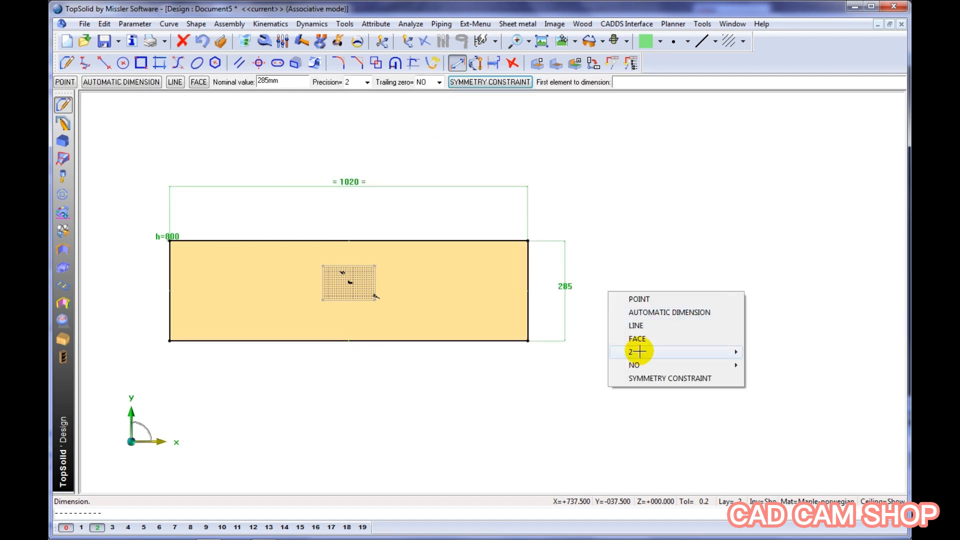
{"action": "left_click", "coordinate": [656, 379]}
{"action": "left_click", "coordinate": [656, 381]}
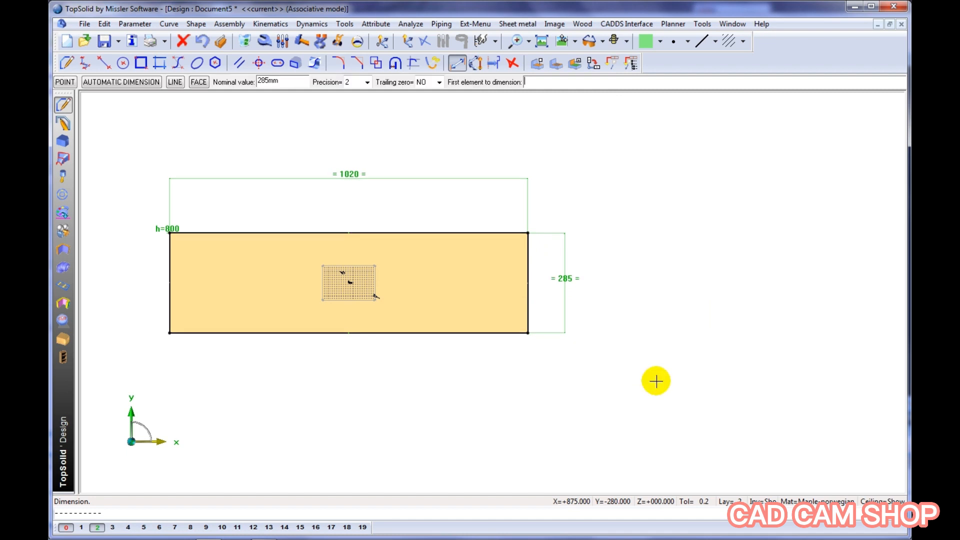
Set the rectangle's width dimension to 800 mm, named w, and its depth dimension to 400 mm, named d
{"action": "left_click", "coordinate": [283, 41]}
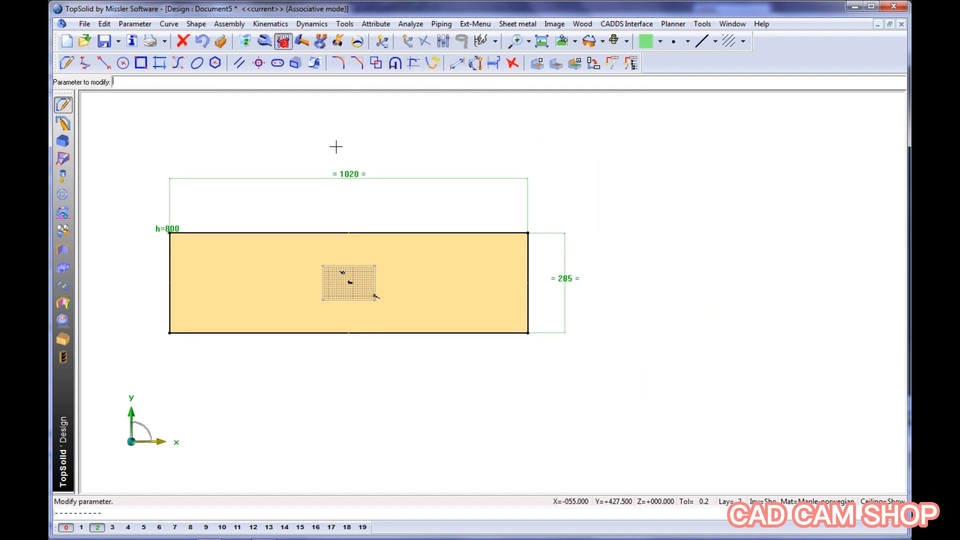
{"action": "left_click", "coordinate": [351, 176]}
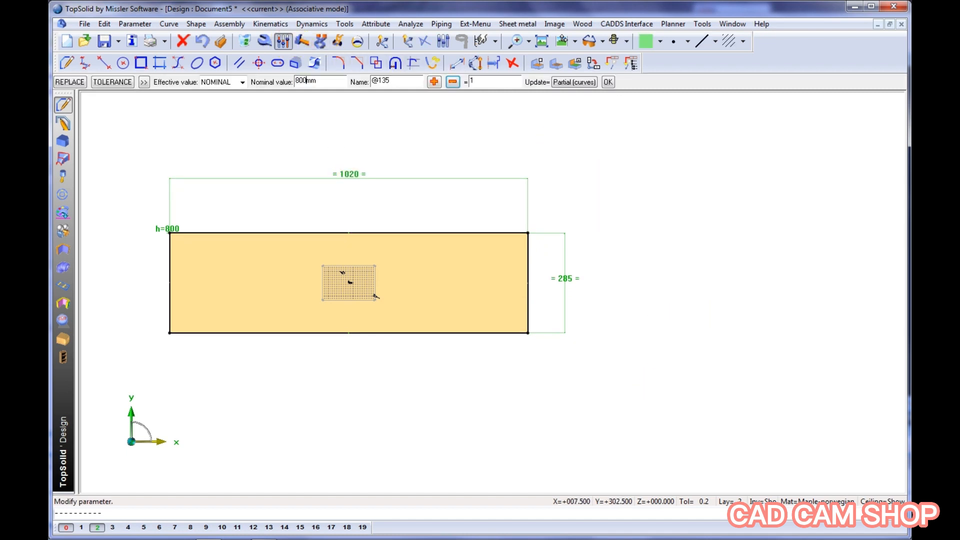
{"action": "key", "text": "Return"}
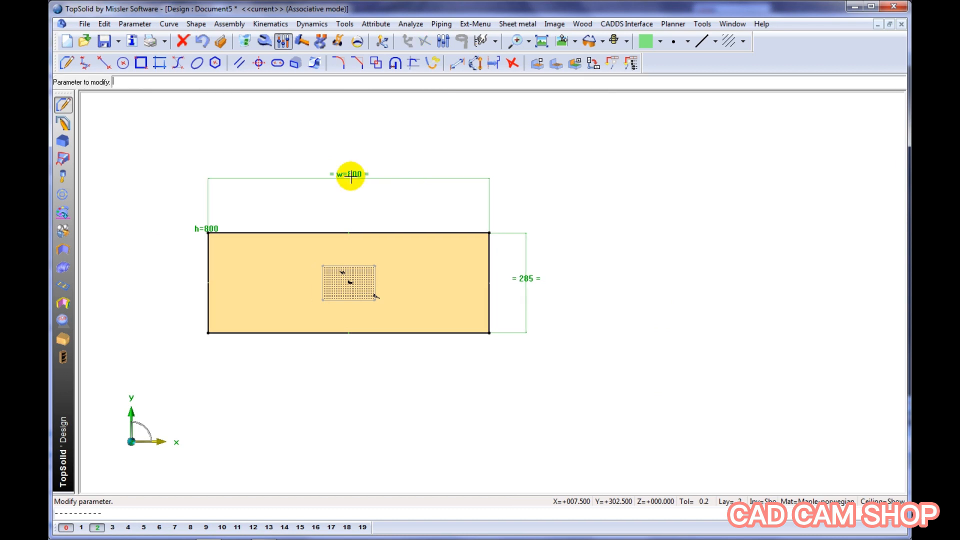
{"action": "left_click", "coordinate": [525, 276]}
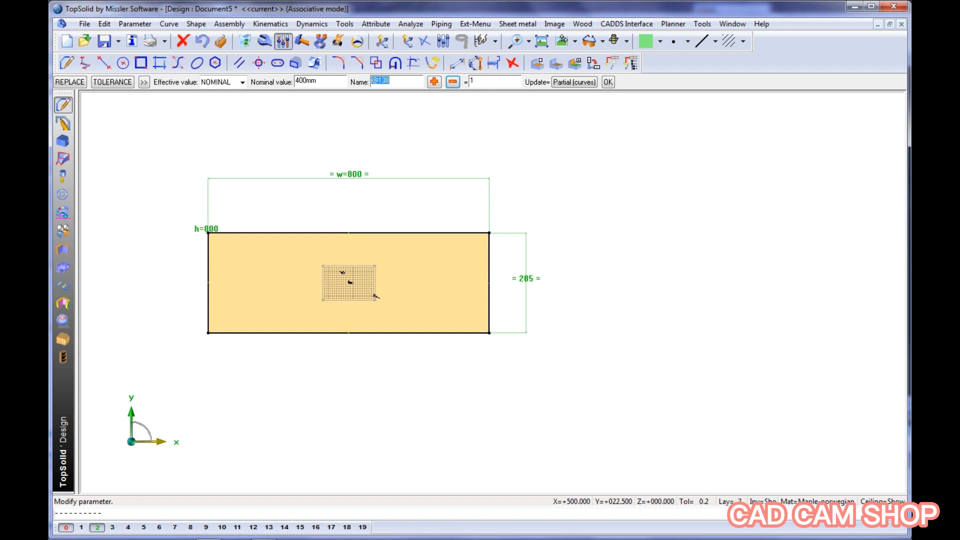
{"action": "type", "text": "d"}
{"action": "key", "text": "Return"}
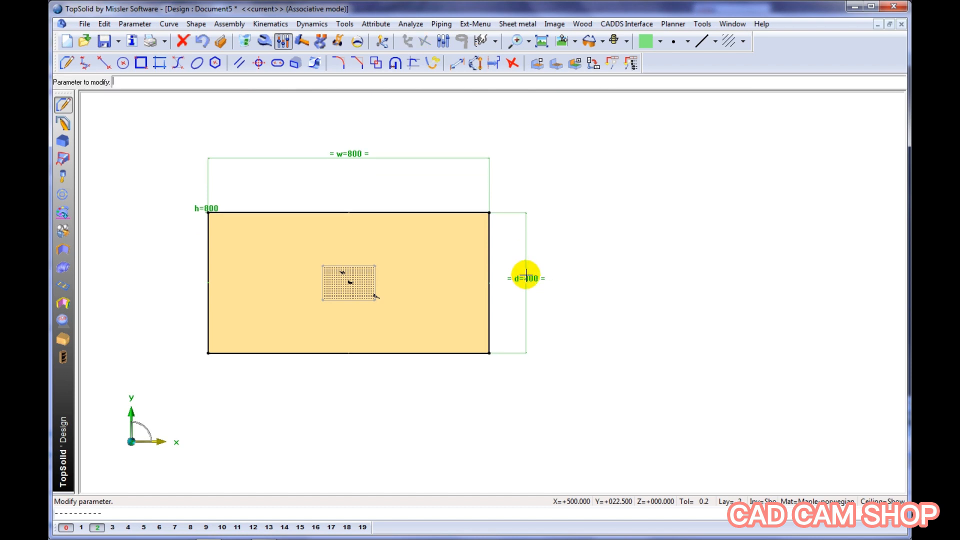
Hide the invisible construction elements again and show the panels in a perspective view
{"action": "left_click", "coordinate": [760, 498]}
{"action": "middle_click_drag", "start_coordinate": [616, 384], "coordinate": [624, 354]}
{"action": "middle_click_drag", "start_coordinate": [565, 290], "coordinate": [585, 323]}
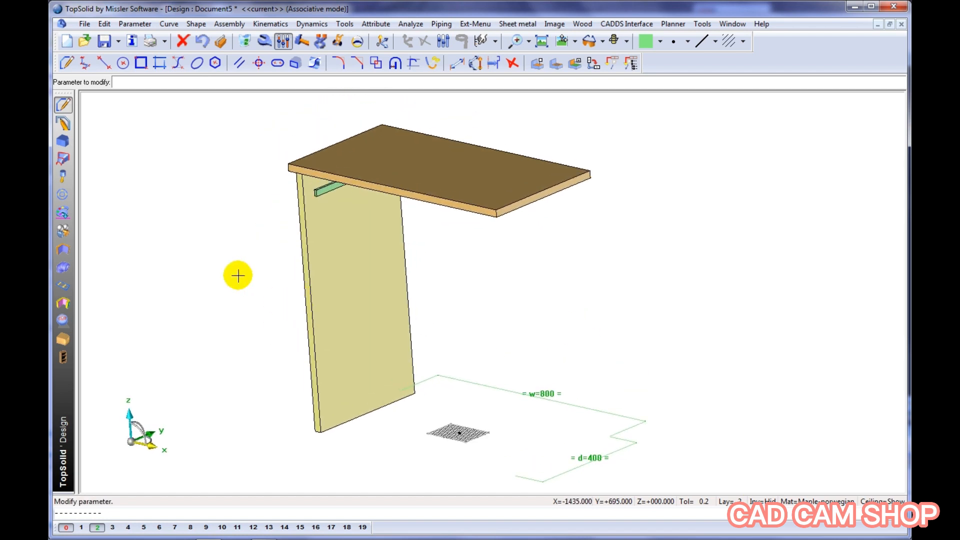
Duplicate the side panel to the opposite side with a mirror about the YZ plane
{"action": "left_click", "coordinate": [104, 24]}
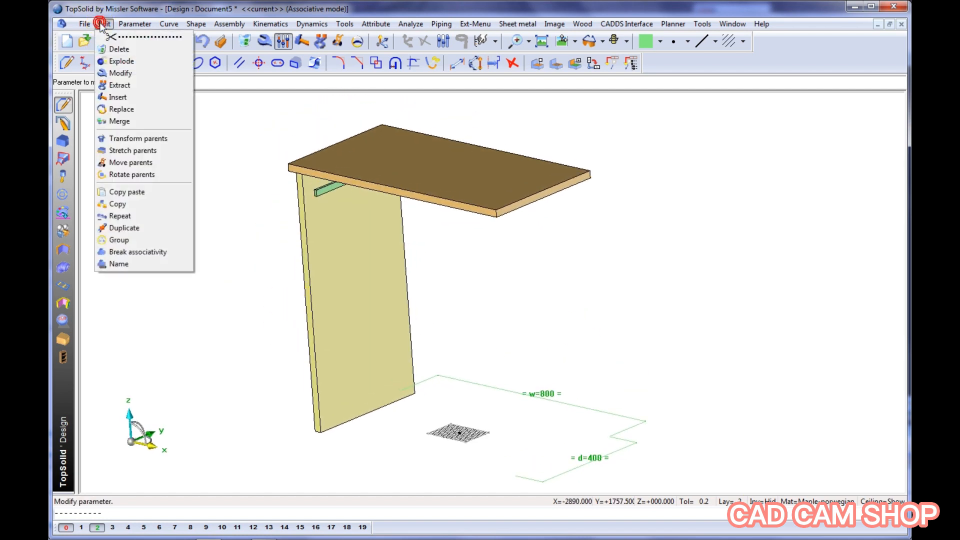
{"action": "left_click", "coordinate": [125, 228]}
{"action": "left_click", "coordinate": [245, 82]}
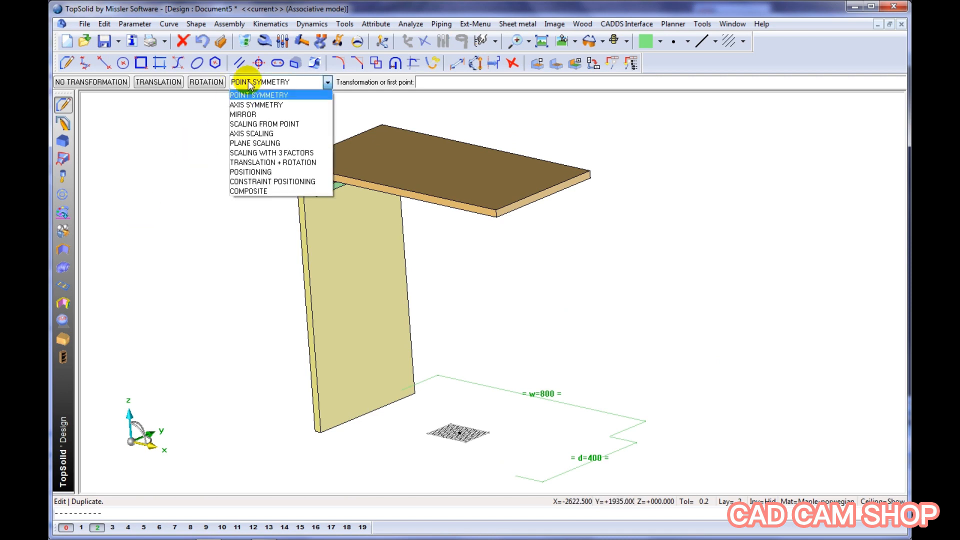
{"action": "left_click", "coordinate": [245, 114]}
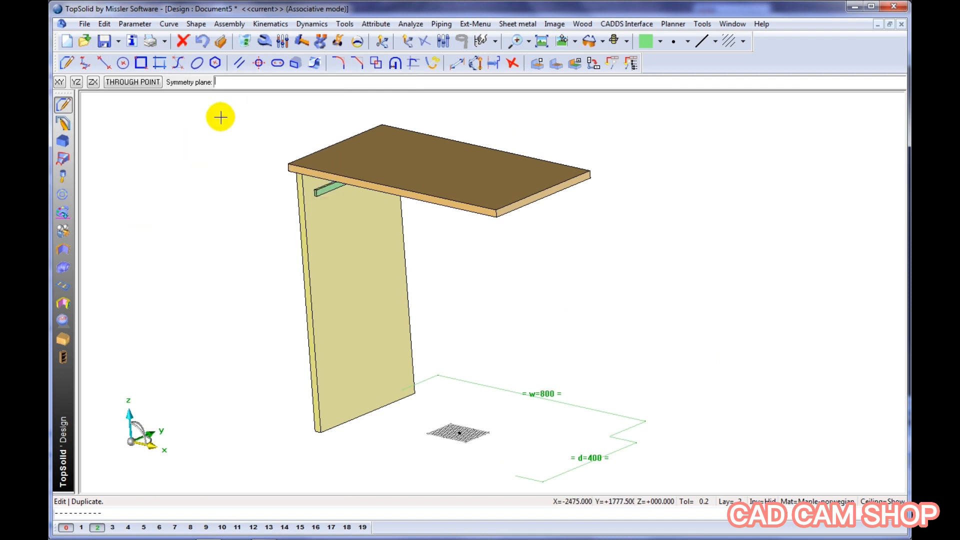
{"action": "left_click", "coordinate": [77, 82]}
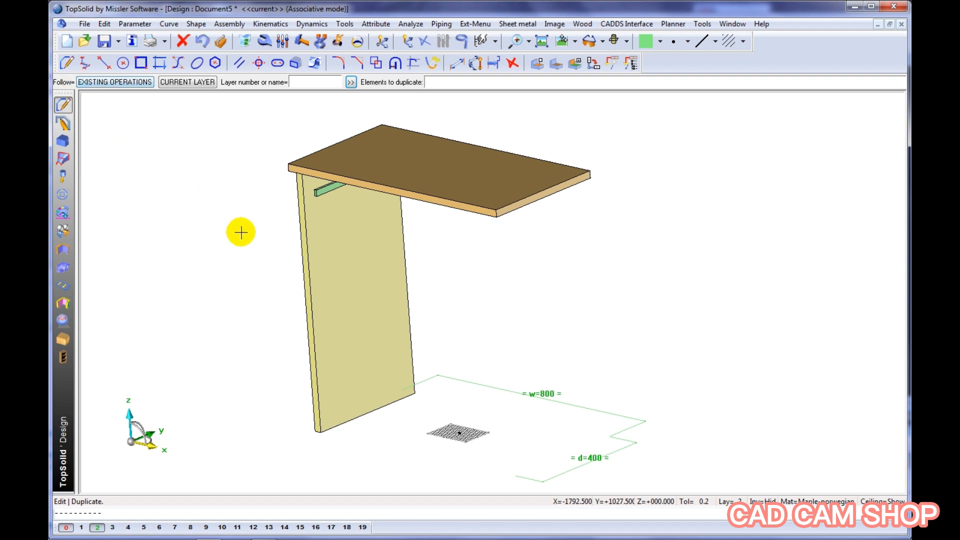
{"action": "left_click", "coordinate": [310, 261]}
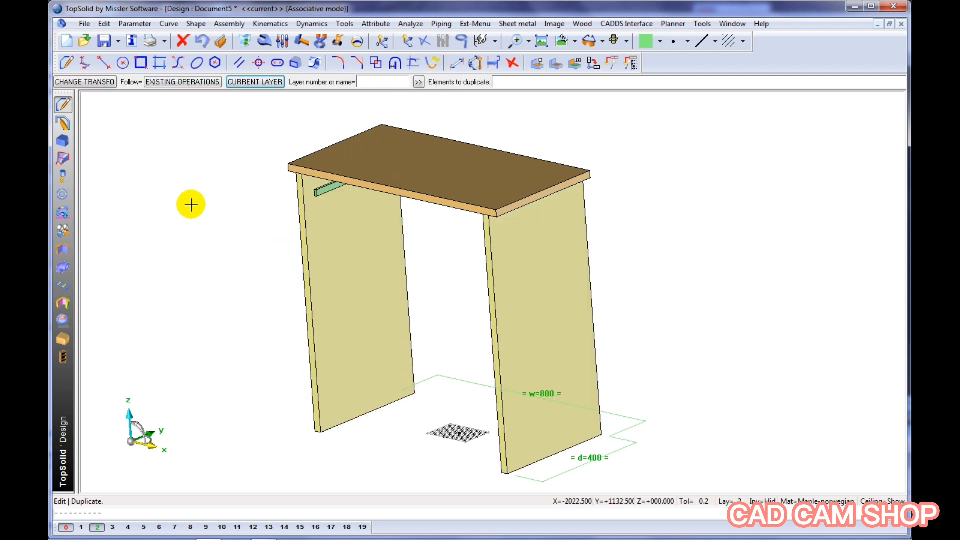
{"action": "middle_click_drag", "start_coordinate": [191, 205], "coordinate": [144, 223]}
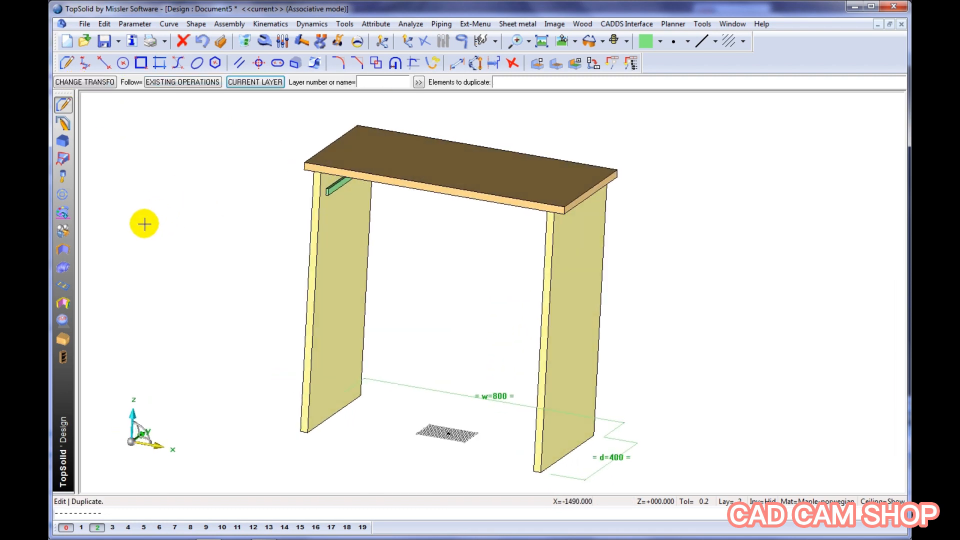
Set the current colour to light orange and define a constrained block spanning the full depth between the two side panels
{"action": "left_click", "coordinate": [62, 338]}
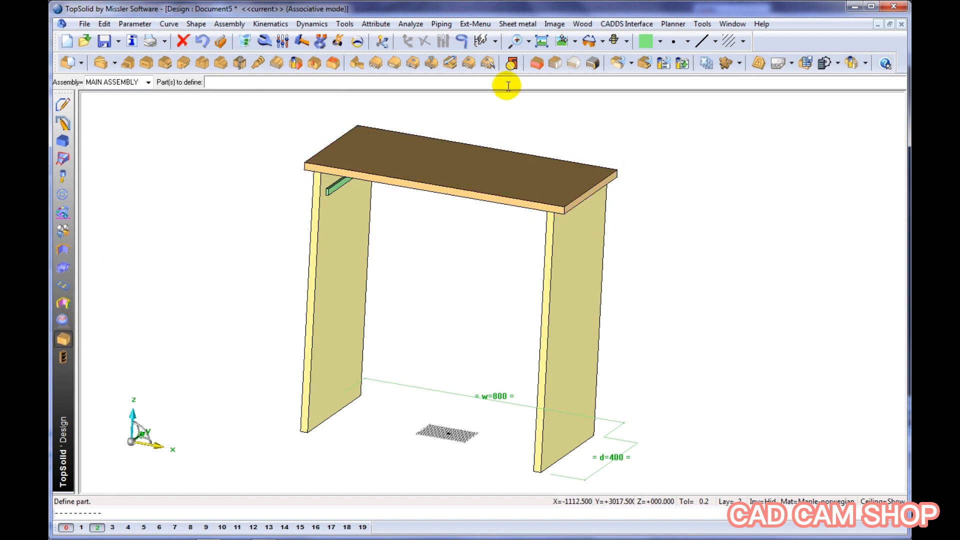
{"action": "left_click", "coordinate": [662, 43]}
{"action": "left_click", "coordinate": [674, 74]}
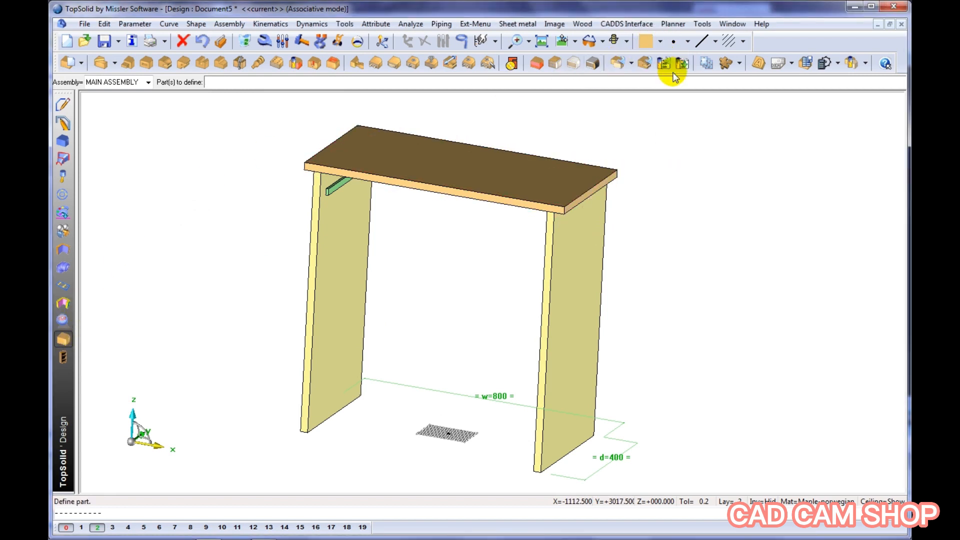
{"action": "left_click", "coordinate": [537, 63]}
{"action": "left_click", "coordinate": [242, 80]}
{"action": "left_click", "coordinate": [334, 287]}
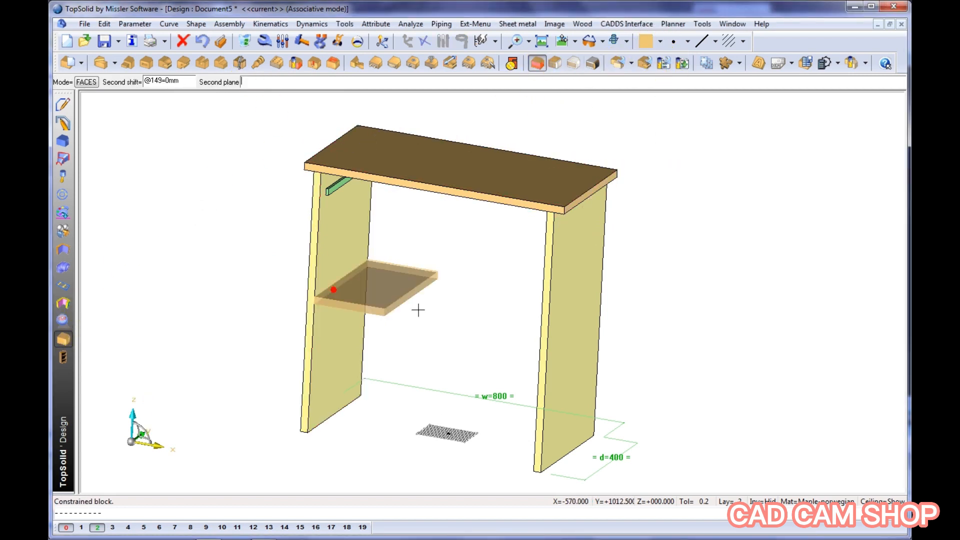
{"action": "middle_click_drag", "start_coordinate": [530, 309], "coordinate": [593, 307]}
{"action": "left_click", "coordinate": [594, 307]}
{"action": "left_click", "coordinate": [507, 353]}
{"action": "middle_click_drag", "start_coordinate": [507, 353], "coordinate": [463, 345]}
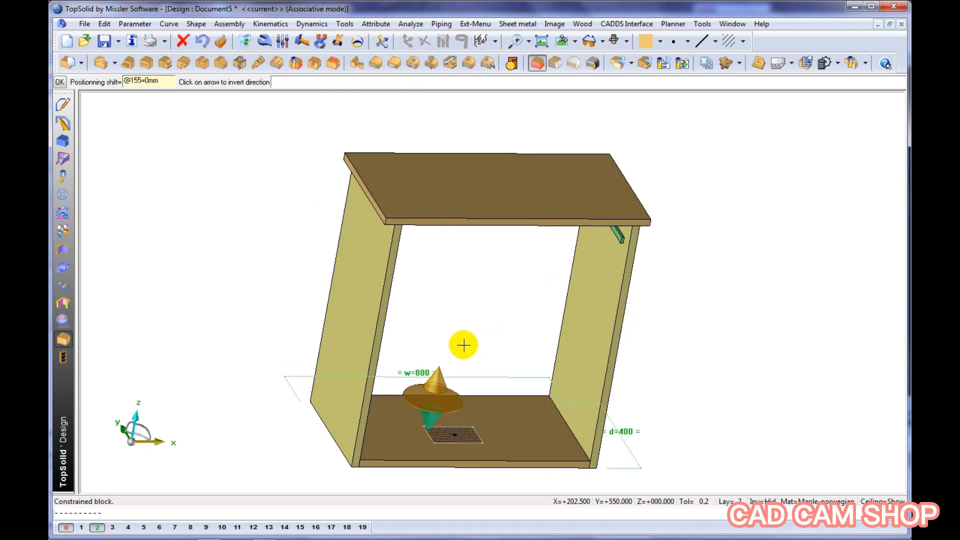
Position the bottom shelf block with a 95 mm shift above the side panels' lower ends and create it
{"action": "type", "text": "95"}
{"action": "key", "text": "Return"}
{"action": "middle_click_drag", "start_coordinate": [711, 315], "coordinate": [657, 278]}
Define the top panel as a part with designation Top and reference TOP
{"action": "left_click", "coordinate": [66, 64]}
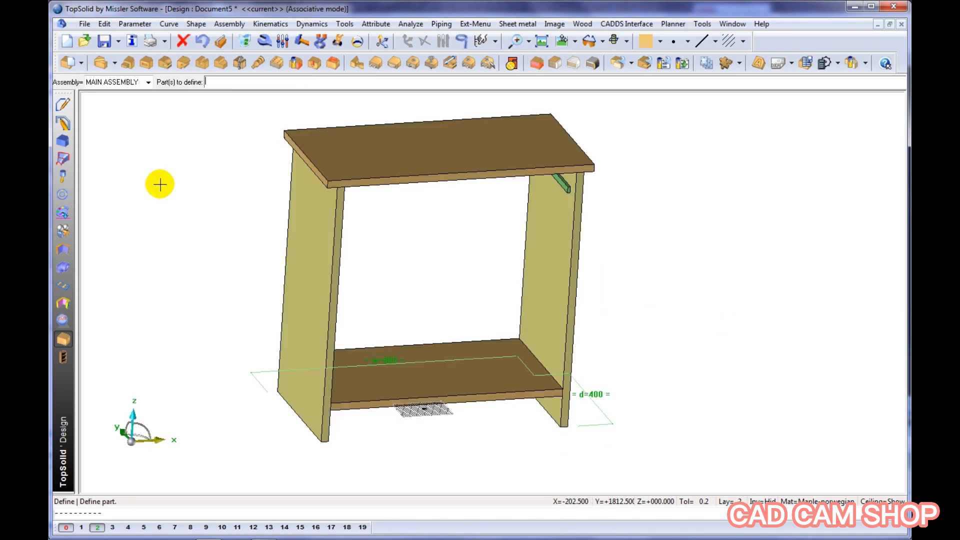
{"action": "scroll", "coordinate": [331, 320], "scroll_direction": "down", "scroll_amount": 1}
{"action": "left_click_drag", "start_coordinate": [250, 130], "coordinate": [610, 445]}
{"action": "type", "text": "TopT"}
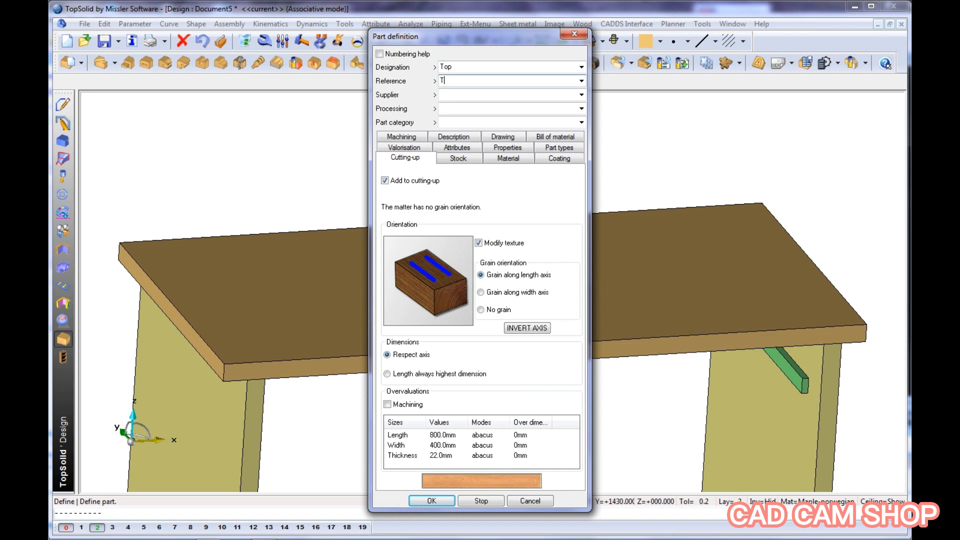
{"action": "type", "text": "OP"}
{"action": "left_click", "coordinate": [432, 500]}
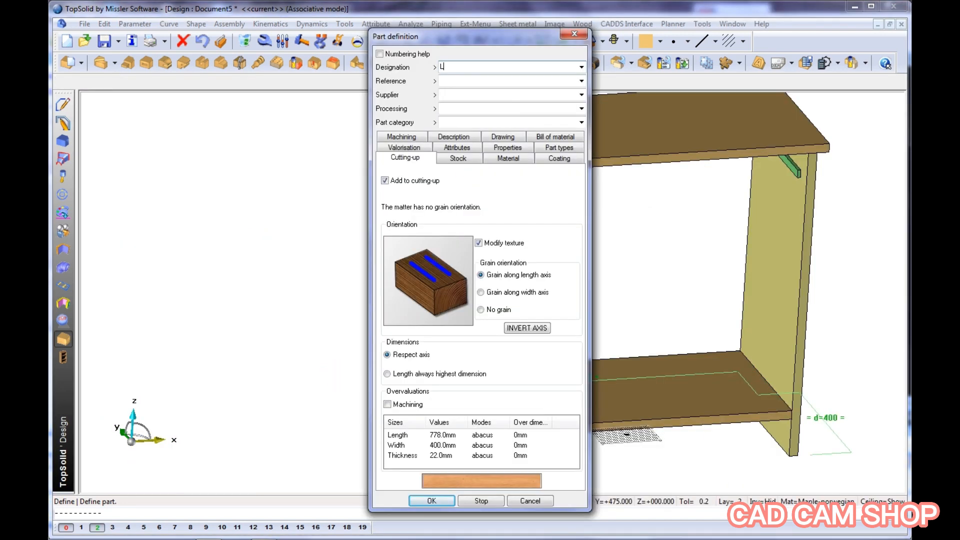
Define the side panel as a part with designation Left and end the part definition
{"action": "type", "text": "L"}
{"action": "type", "text": "EFT"}
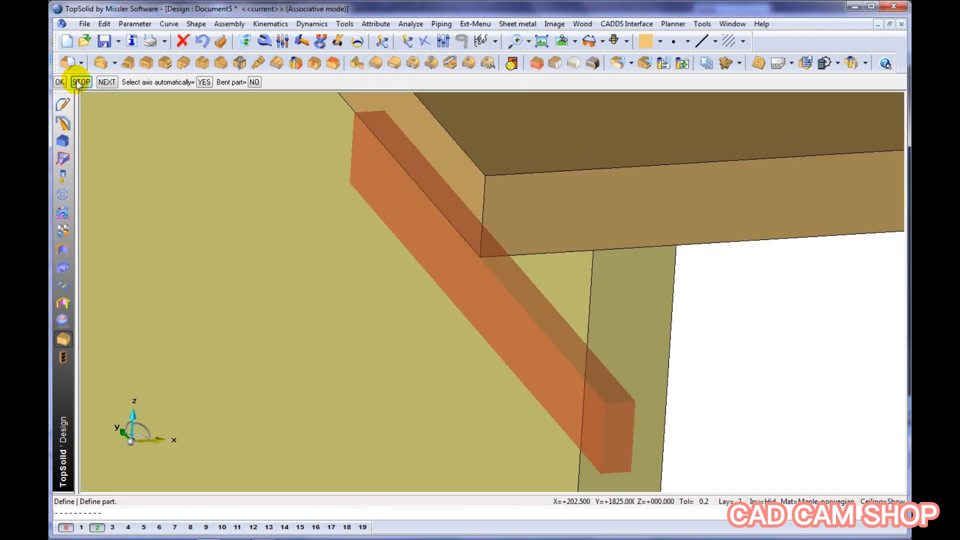
{"action": "left_click", "coordinate": [79, 81]}
Define the main assembly set's characteristics with the designation Furniture
{"action": "left_click", "coordinate": [81, 65]}
{"action": "left_click", "coordinate": [68, 100]}
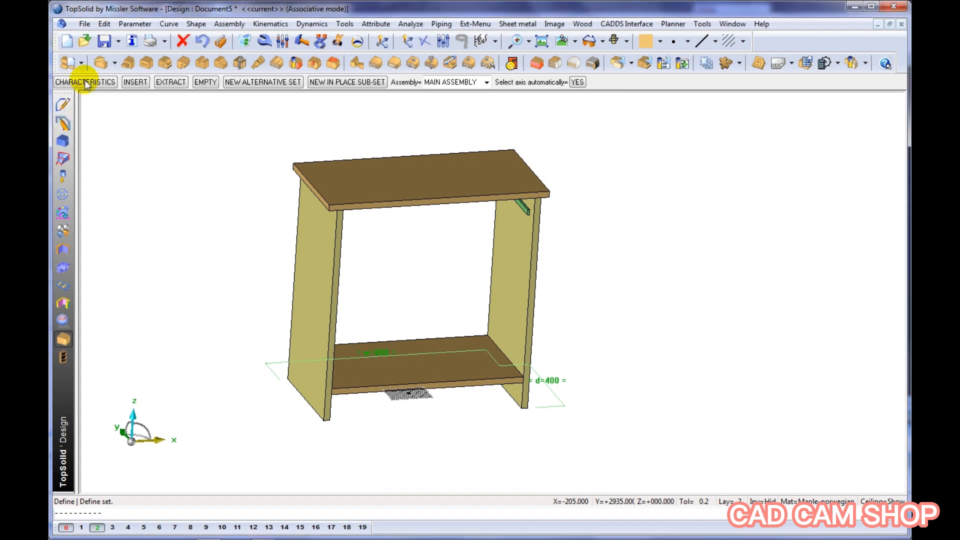
{"action": "type", "text": "Furnitu"}
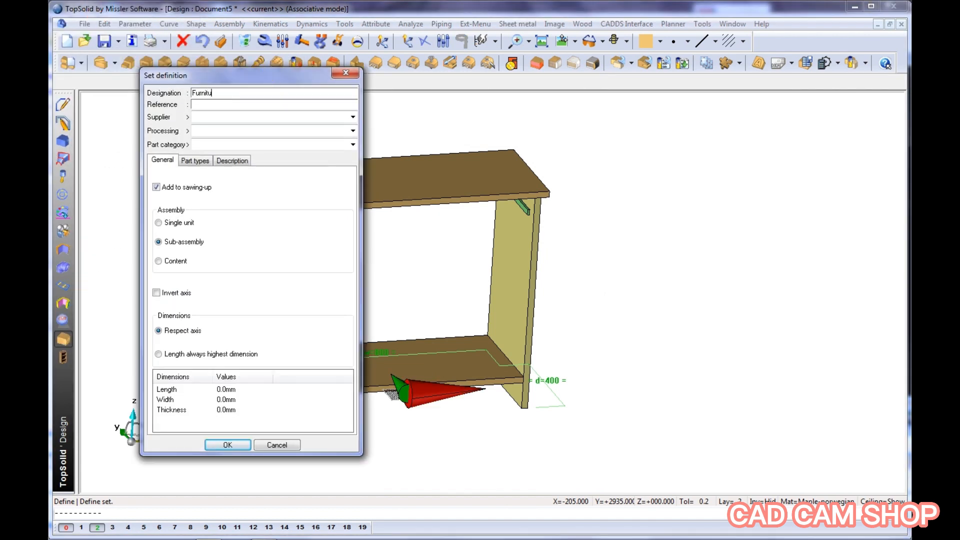
{"action": "type", "text": "re"}
{"action": "left_click", "coordinate": [218, 444]}
Display the main set's parts in the design tree and narrow the tree pane
{"action": "double_click", "coordinate": [78, 162]}
{"action": "left_click", "coordinate": [152, 102]}
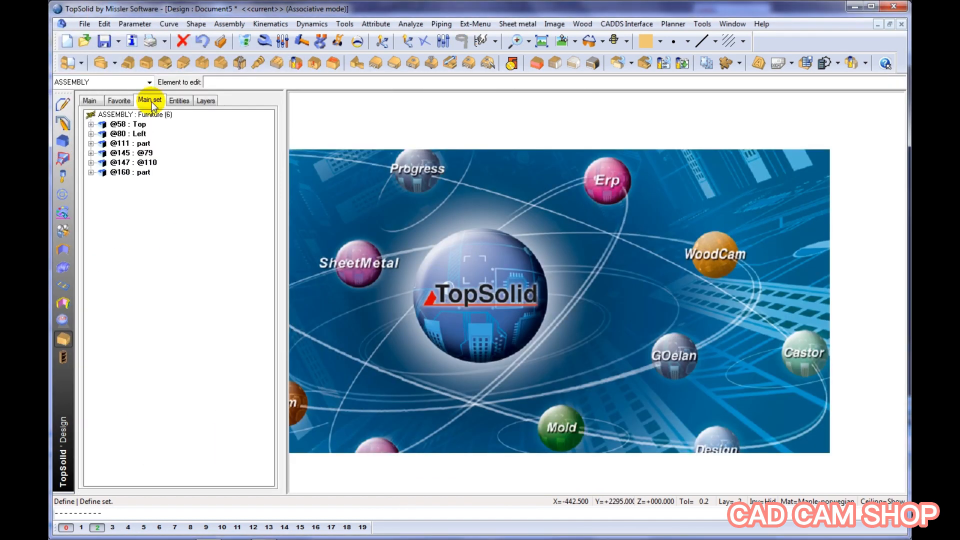
{"action": "left_click_drag", "start_coordinate": [285, 229], "coordinate": [173, 234]}
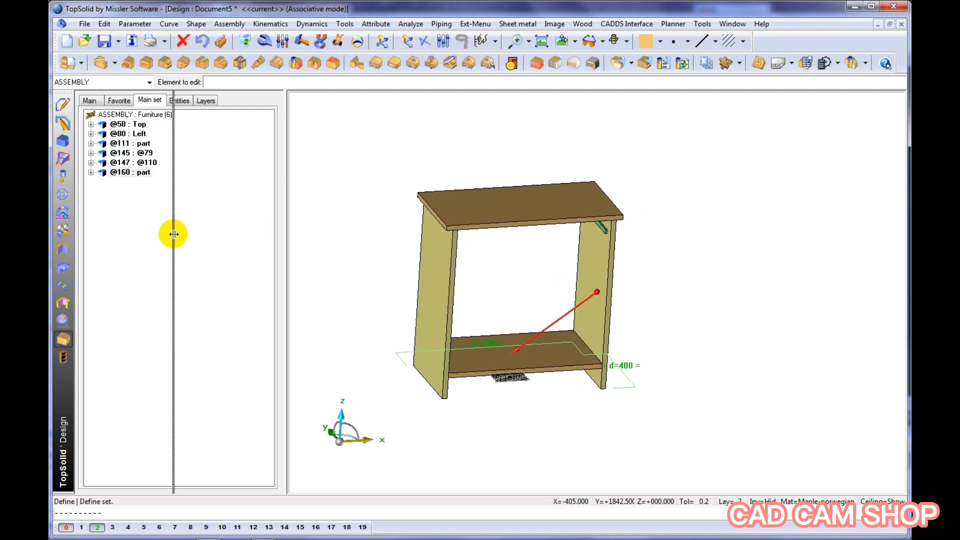
Create a constrained block 40 mm high and 22 mm thick between the side panels at the front, shifted 160 mm below the top panel
{"action": "left_click", "coordinate": [538, 64]}
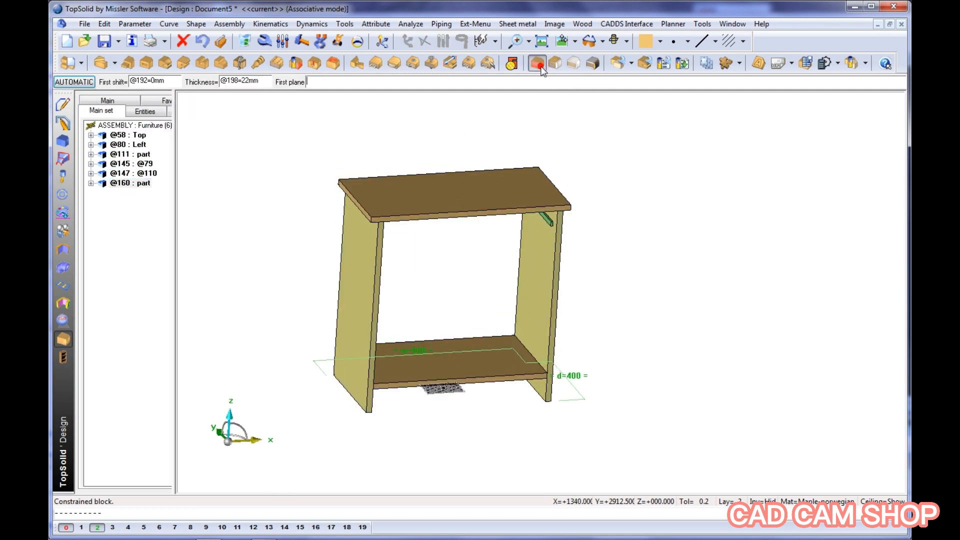
{"action": "left_click", "coordinate": [360, 285]}
{"action": "key", "text": "Return"}
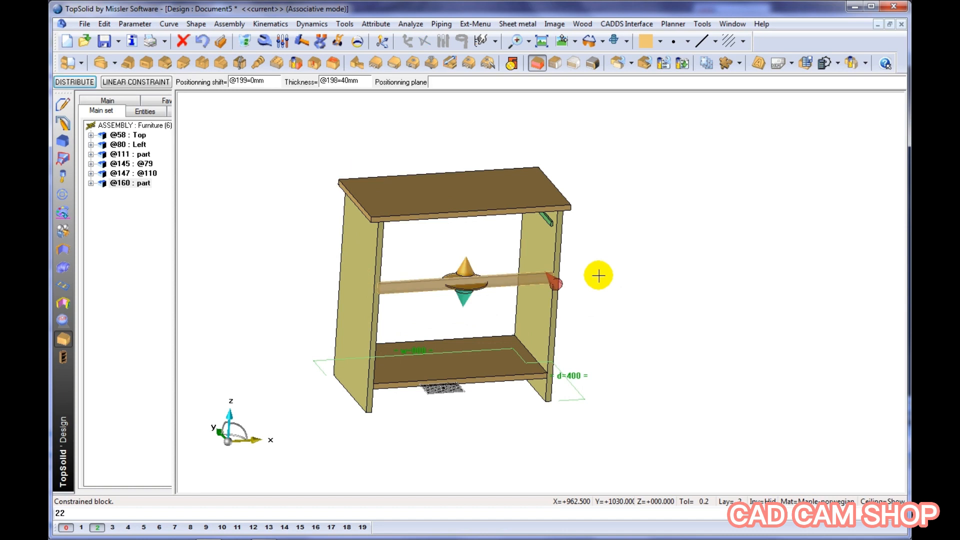
{"action": "middle_click_drag", "start_coordinate": [598, 275], "coordinate": [580, 215]}
{"action": "left_click", "coordinate": [515, 187]}
{"action": "left_click", "coordinate": [484, 141]}
{"action": "middle_click_drag", "start_coordinate": [520, 120], "coordinate": [553, 163]}
{"action": "scroll", "coordinate": [553, 163], "scroll_direction": "up", "scroll_amount": 3}
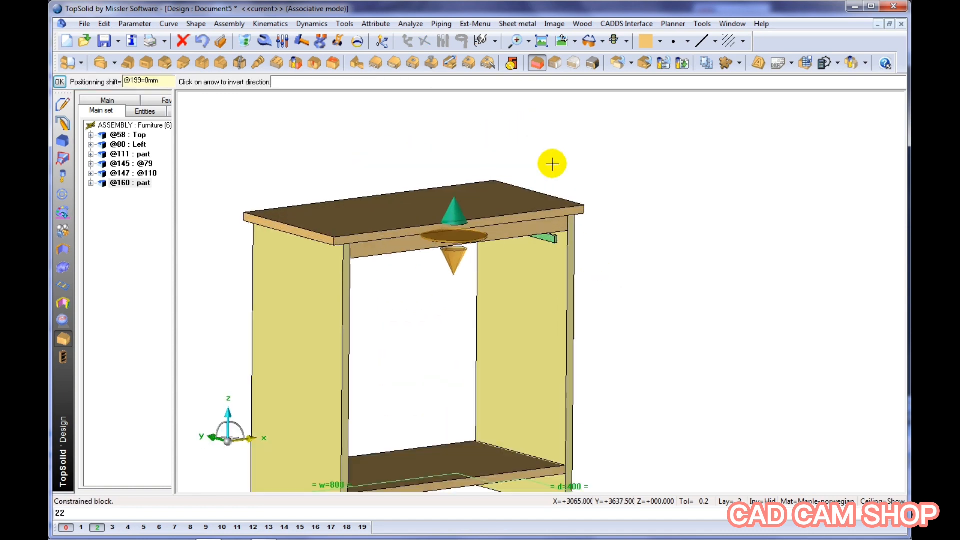
{"action": "type", "text": "160"}
{"action": "key", "text": "Return"}
{"action": "left_click", "coordinate": [415, 231]}
{"action": "key", "text": "Return"}
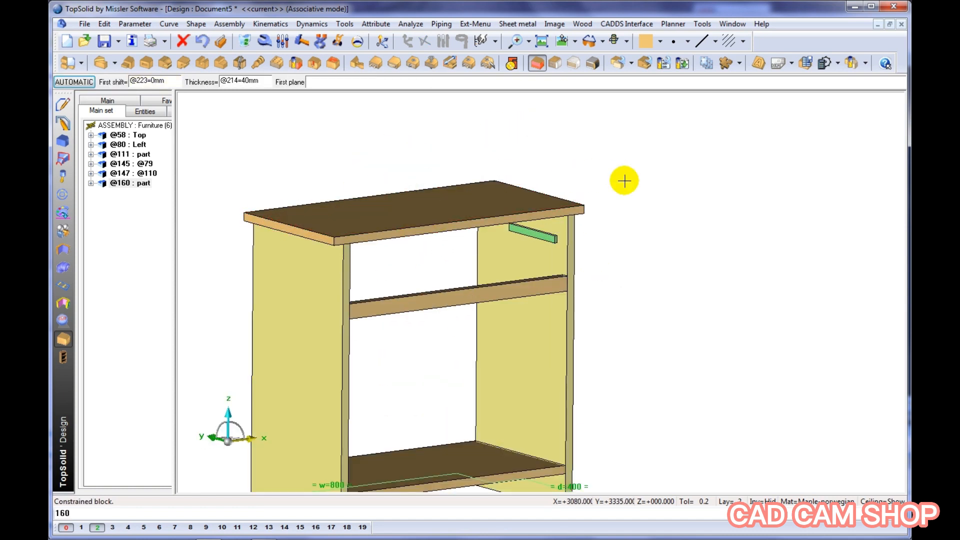
Define the new front rail as a part with the designation Facade and end the part definition
{"action": "scroll", "coordinate": [664, 145], "scroll_direction": "down", "scroll_amount": 2}
{"action": "left_click", "coordinate": [75, 62]}
{"action": "left_click", "coordinate": [498, 246]}
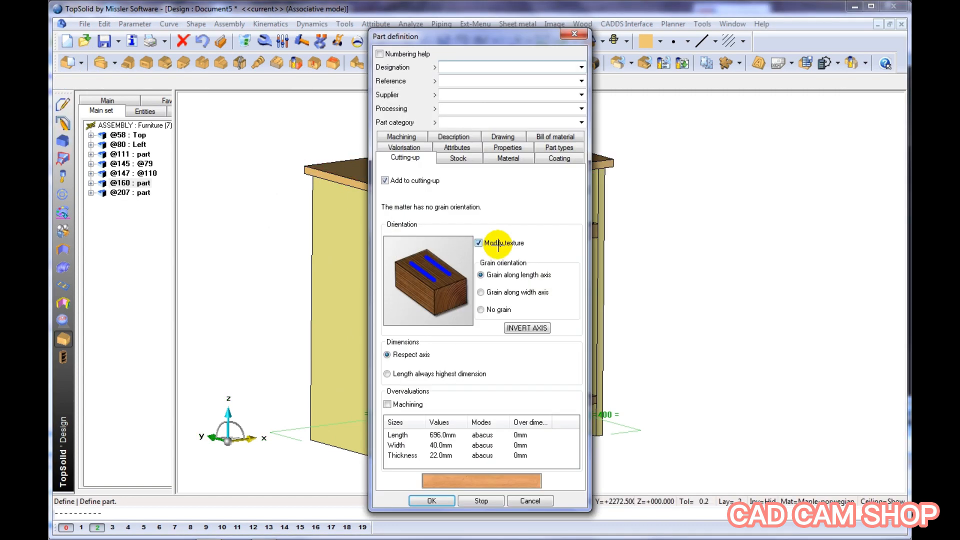
{"action": "type", "text": "Facade"}
{"action": "key", "text": "Return"}
{"action": "key", "text": "Escape"}
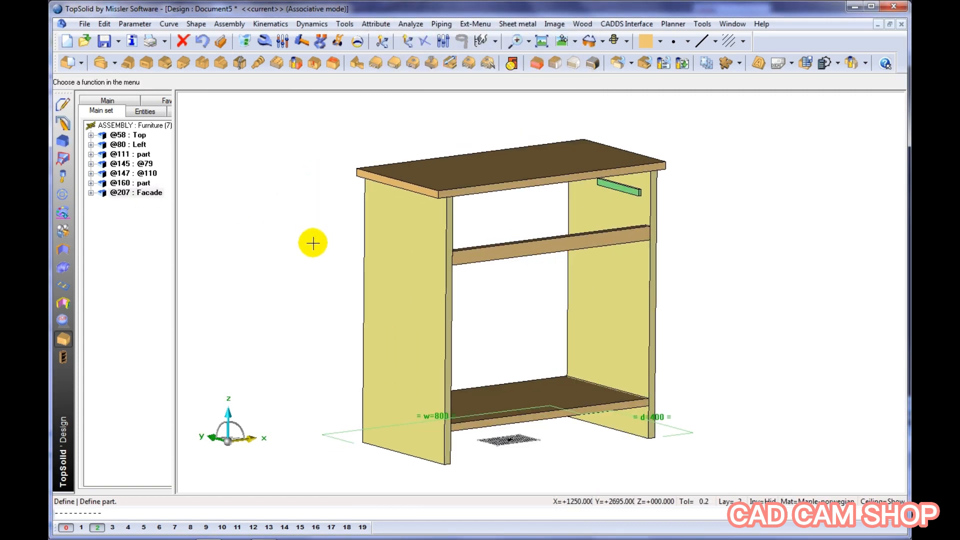
Include the standard Plinth component, code P60, from Demo Furniture along the bottom outer edge of the left side panel
{"action": "left_click", "coordinate": [62, 194]}
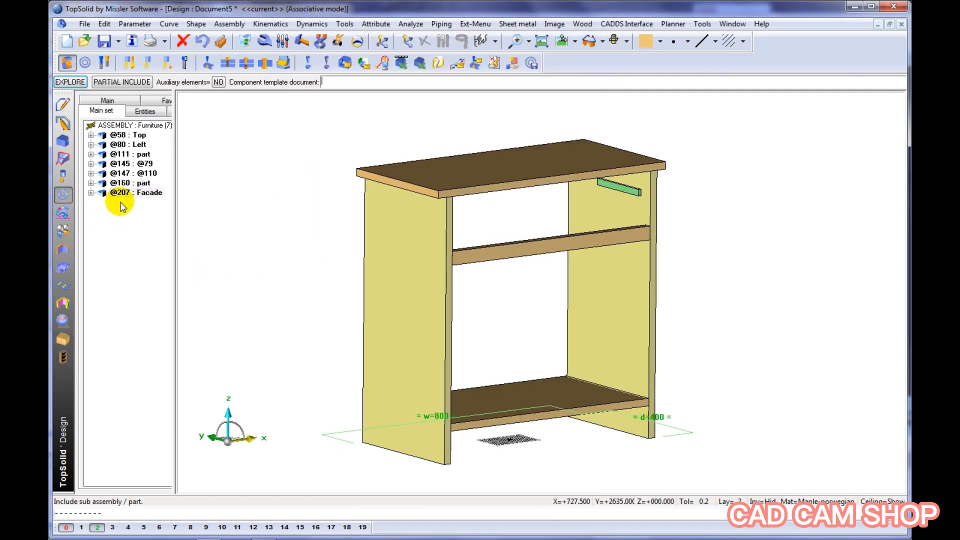
{"action": "left_click", "coordinate": [85, 64]}
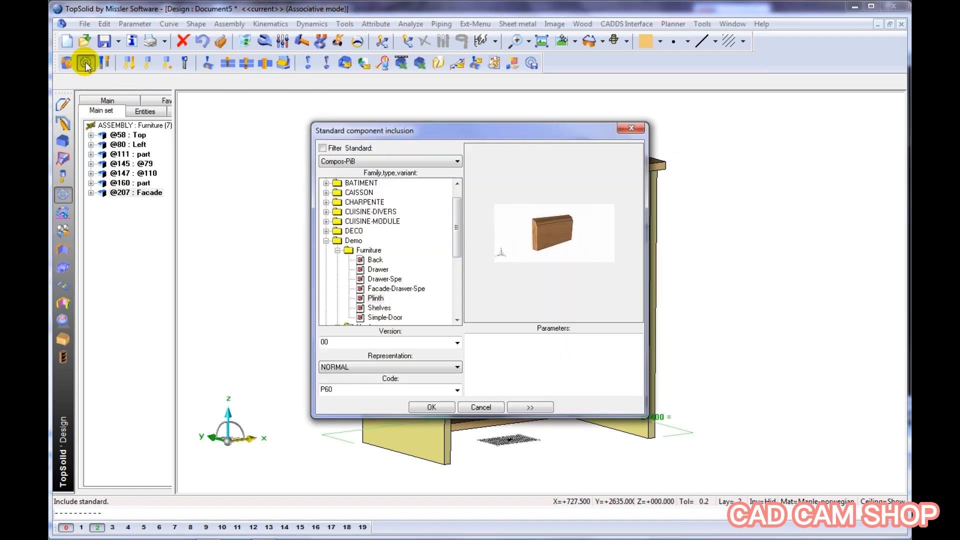
{"action": "left_click", "coordinate": [381, 299]}
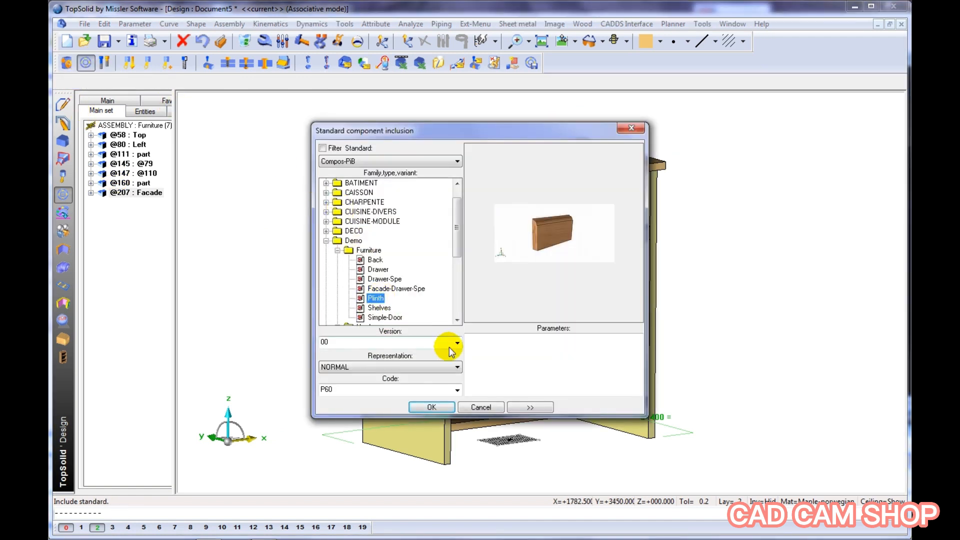
{"action": "left_click", "coordinate": [433, 407]}
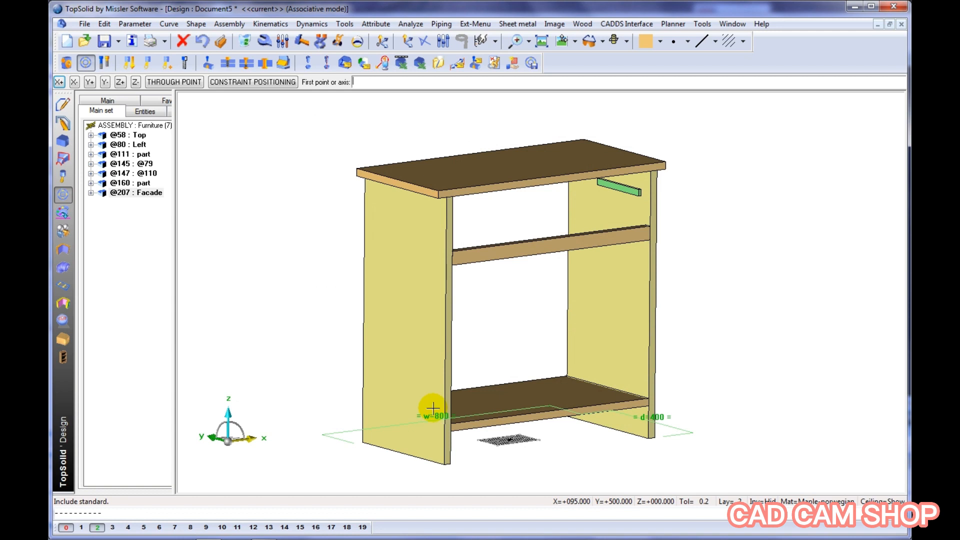
{"action": "scroll", "coordinate": [425, 450], "scroll_direction": "up", "scroll_amount": 3}
{"action": "left_click", "coordinate": [459, 459]}
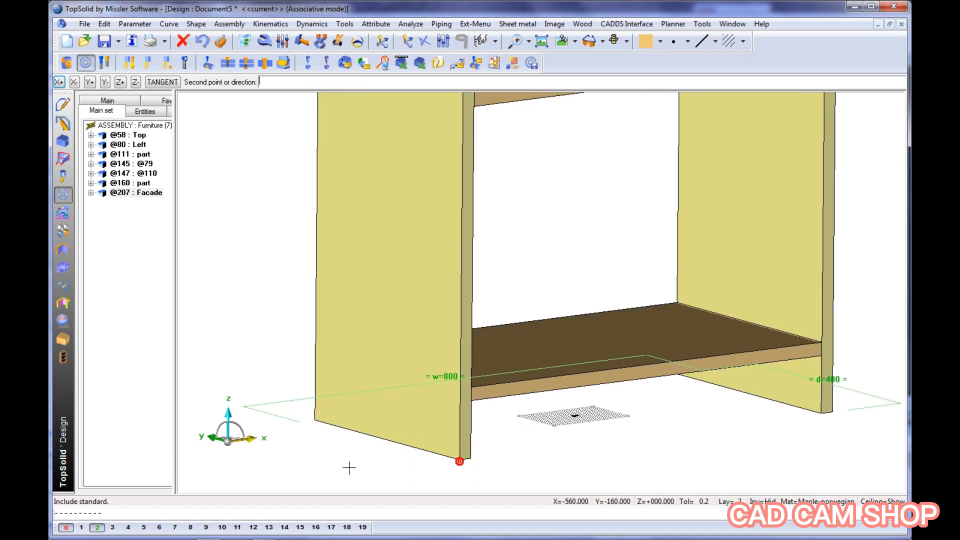
{"action": "left_click", "coordinate": [312, 418]}
{"action": "scroll", "coordinate": [264, 330], "scroll_direction": "down", "scroll_amount": 3}
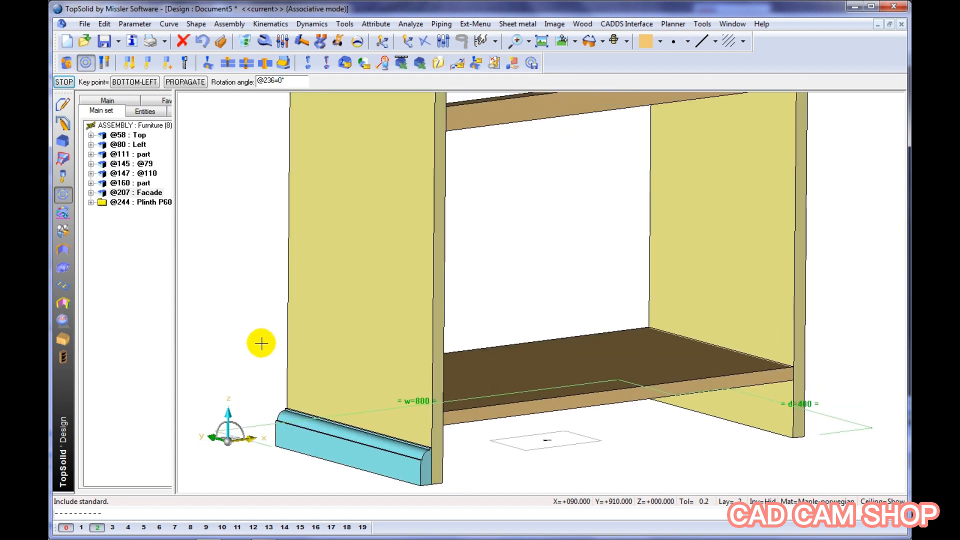
{"action": "middle_click", "coordinate": [256, 319]}
Place a second P60 plinth along the bottom outer edge of the right side panel
{"action": "middle_click_drag", "start_coordinate": [762, 415], "coordinate": [530, 445]}
{"action": "left_click", "coordinate": [658, 439]}
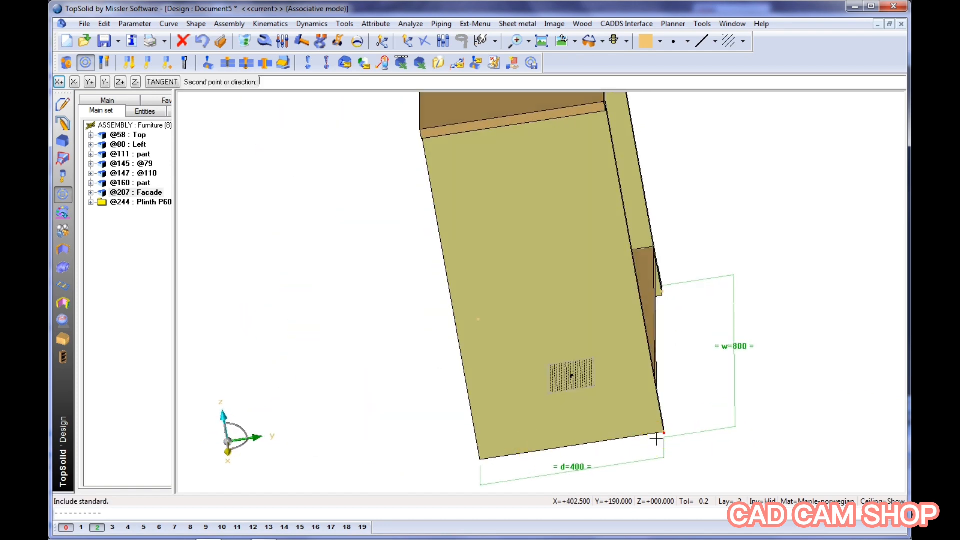
{"action": "left_click", "coordinate": [479, 459]}
{"action": "middle_click_drag", "start_coordinate": [410, 433], "coordinate": [500, 445]}
{"action": "middle_click", "coordinate": [500, 445]}
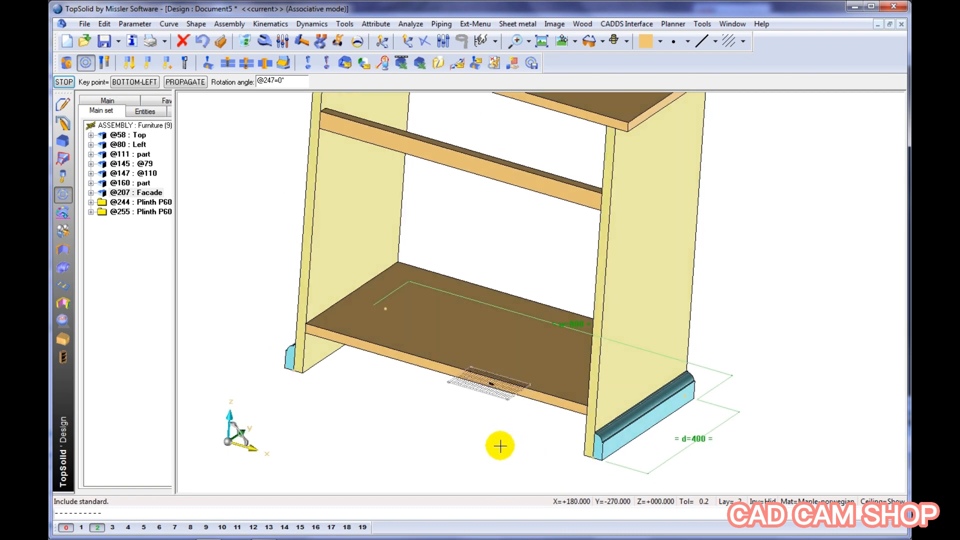
Place a third P60 plinth across the cabinet front, between the front corners of the two side plinths
{"action": "left_click", "coordinate": [602, 461]}
{"action": "left_click", "coordinate": [298, 384]}
{"action": "left_click", "coordinate": [285, 368]}
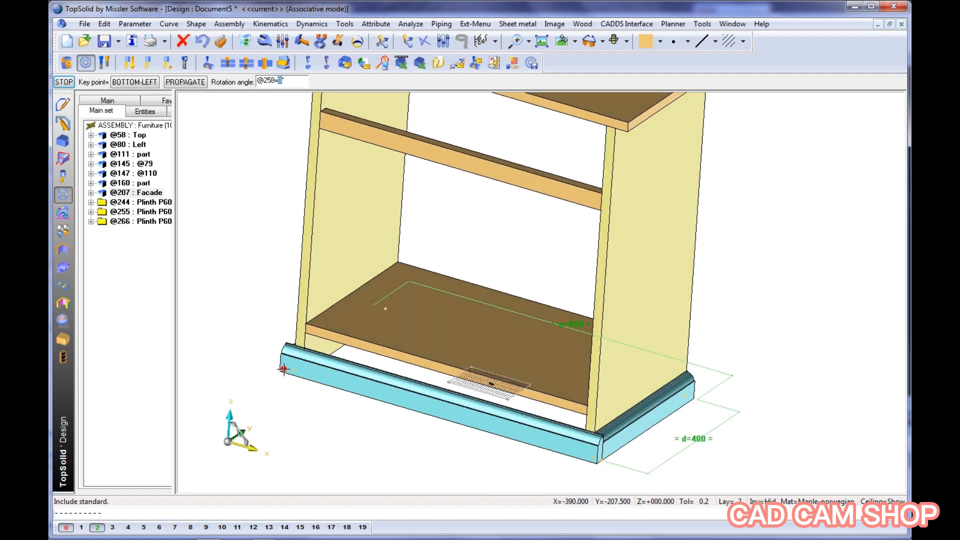
{"action": "middle_click_drag", "start_coordinate": [284, 368], "coordinate": [346, 395]}
{"action": "left_click", "coordinate": [317, 415]}
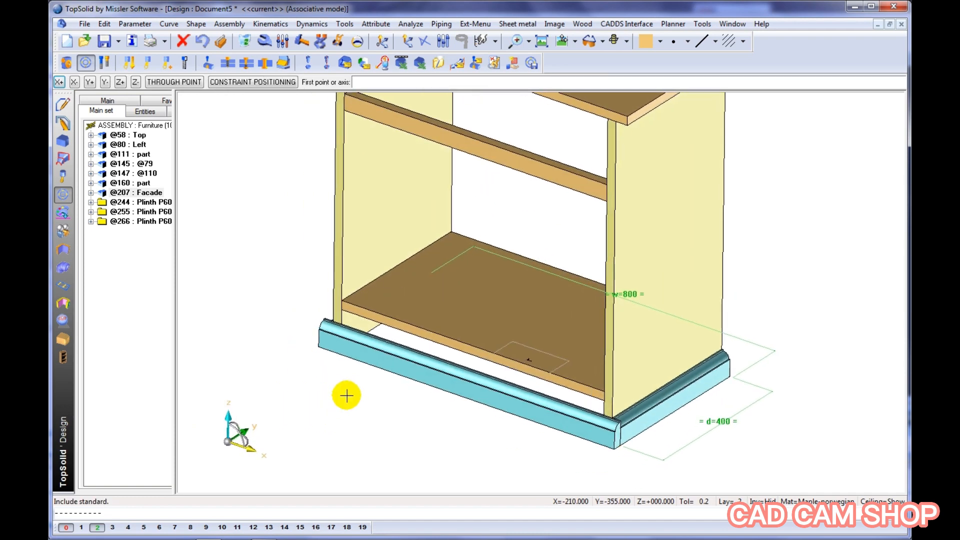
Apply a mitre cut at the corner between the front plinth and the right side plinth
{"action": "left_click", "coordinate": [208, 64]}
{"action": "left_click", "coordinate": [529, 403]}
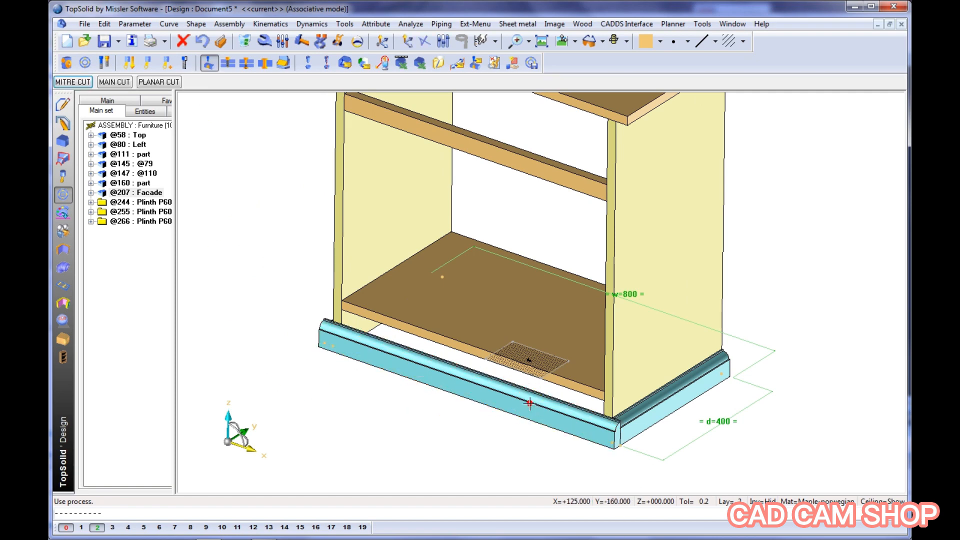
{"action": "left_click", "coordinate": [668, 417]}
{"action": "left_click", "coordinate": [667, 414]}
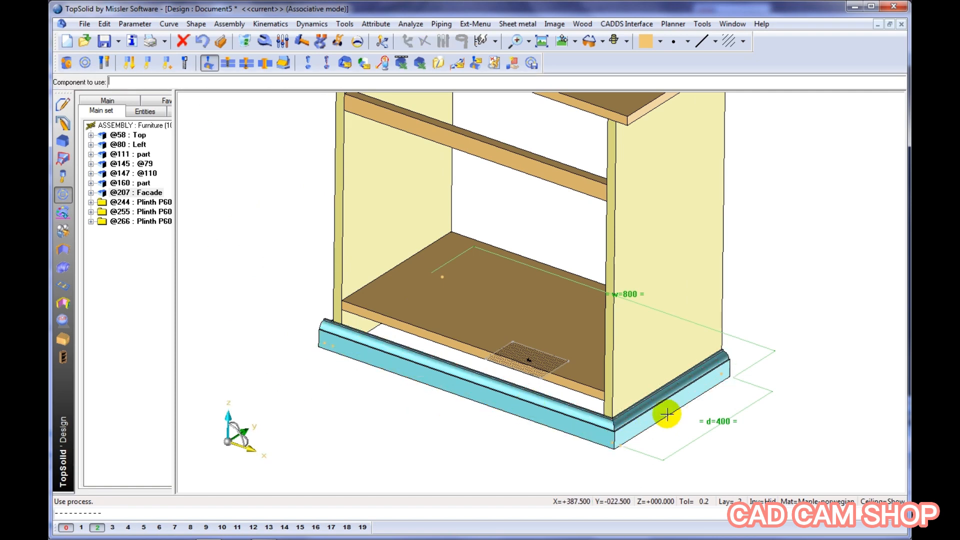
Apply a mitre cut at the corner between the front plinth and the left side plinth
{"action": "middle_click_drag", "start_coordinate": [399, 390], "coordinate": [520, 422]}
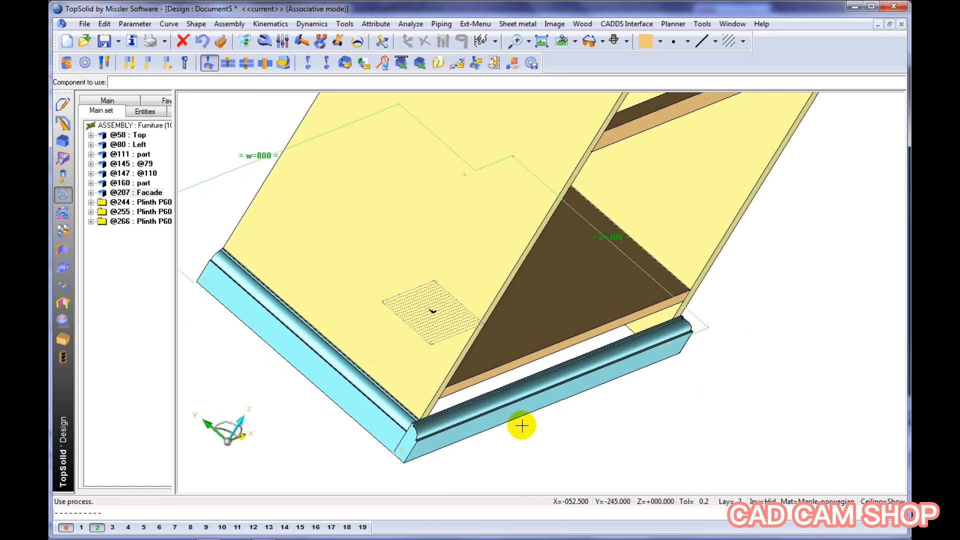
{"action": "left_click", "coordinate": [520, 422]}
{"action": "left_click", "coordinate": [376, 402]}
{"action": "left_click", "coordinate": [376, 402]}
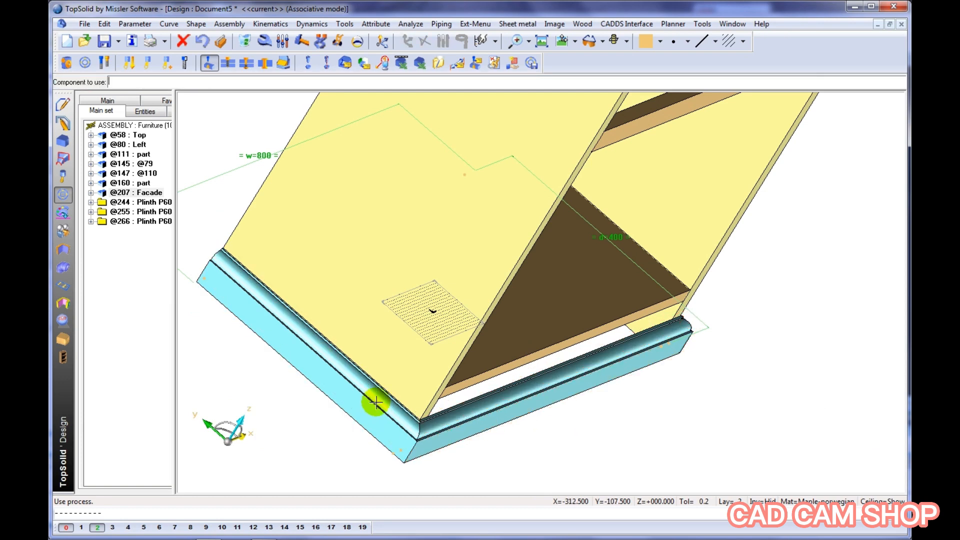
{"action": "middle_click_drag", "start_coordinate": [369, 397], "coordinate": [296, 386]}
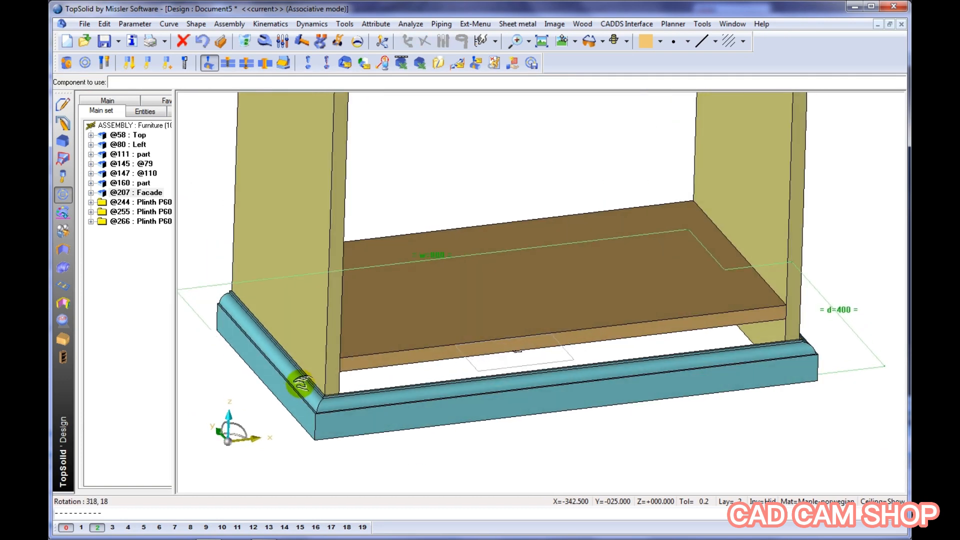
Change the left side plinth's code to P100 and apply the modification to the other plinths
{"action": "left_click", "coordinate": [263, 41]}
{"action": "left_click", "coordinate": [229, 288]}
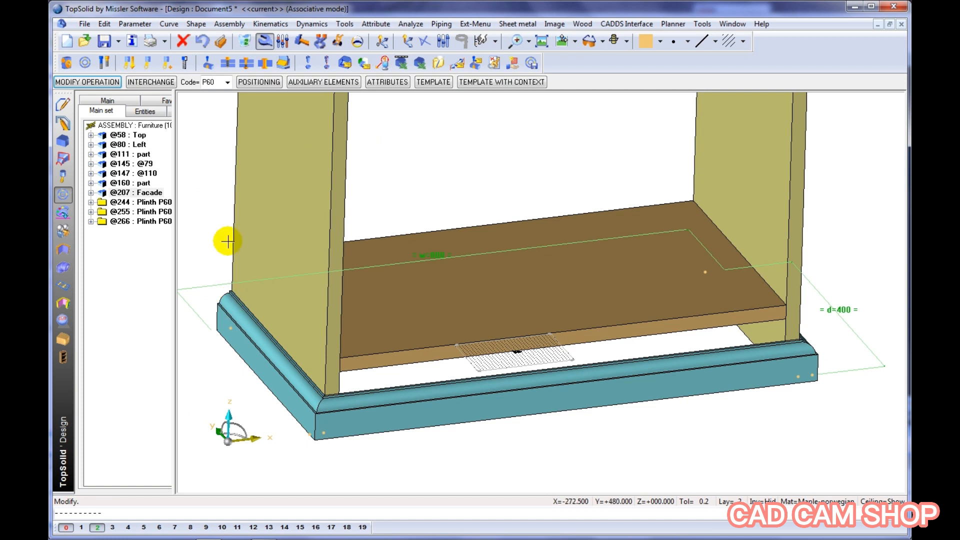
{"action": "left_click", "coordinate": [228, 83]}
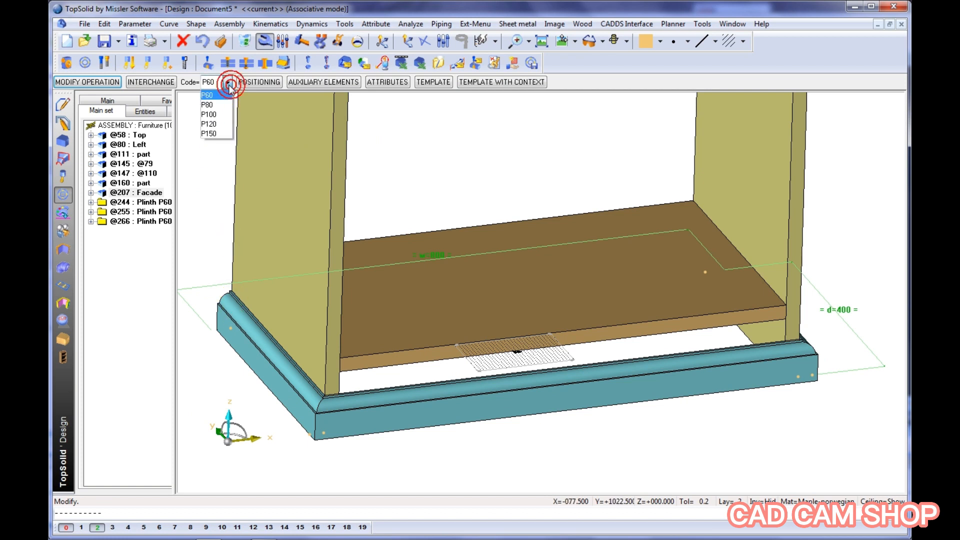
{"action": "left_click", "coordinate": [210, 114]}
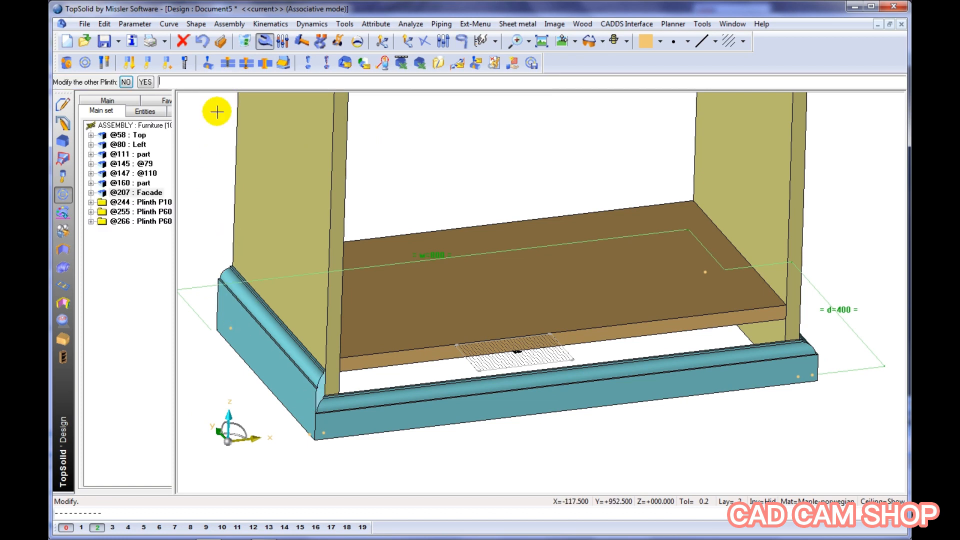
{"action": "left_click", "coordinate": [145, 82]}
{"action": "middle_click_drag", "start_coordinate": [532, 251], "coordinate": [530, 318]}
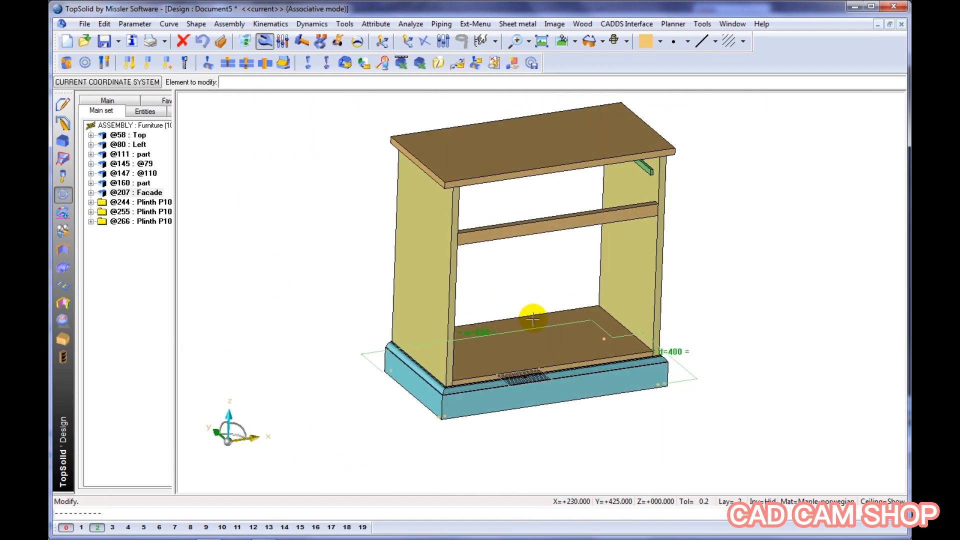
Modify the left side panel's block so its front limit is shifted by 30 mm from the top panel's front edge
{"action": "left_click", "coordinate": [426, 235]}
{"action": "middle_click_drag", "start_coordinate": [360, 231], "coordinate": [352, 268]}
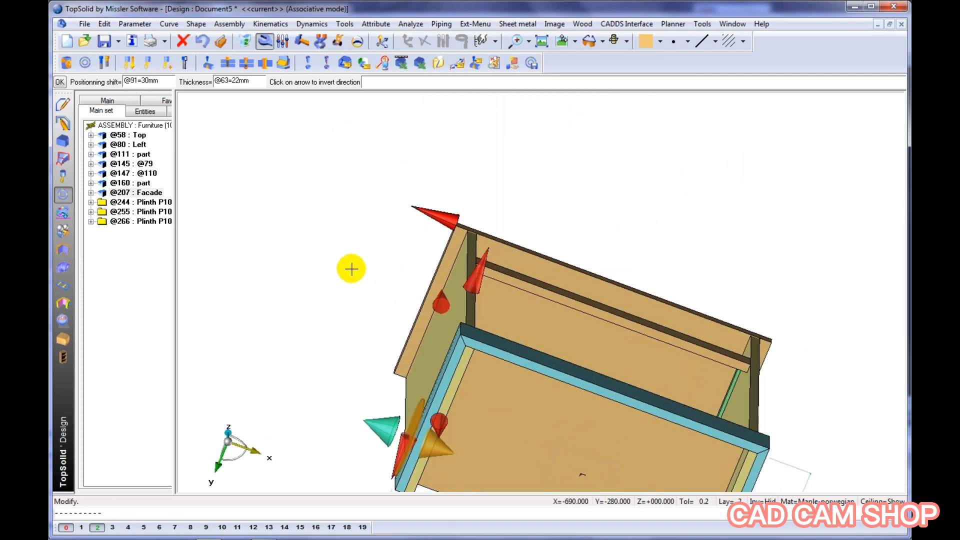
{"action": "left_click", "coordinate": [479, 269]}
{"action": "type", "text": "30"}
{"action": "key", "text": "Return"}
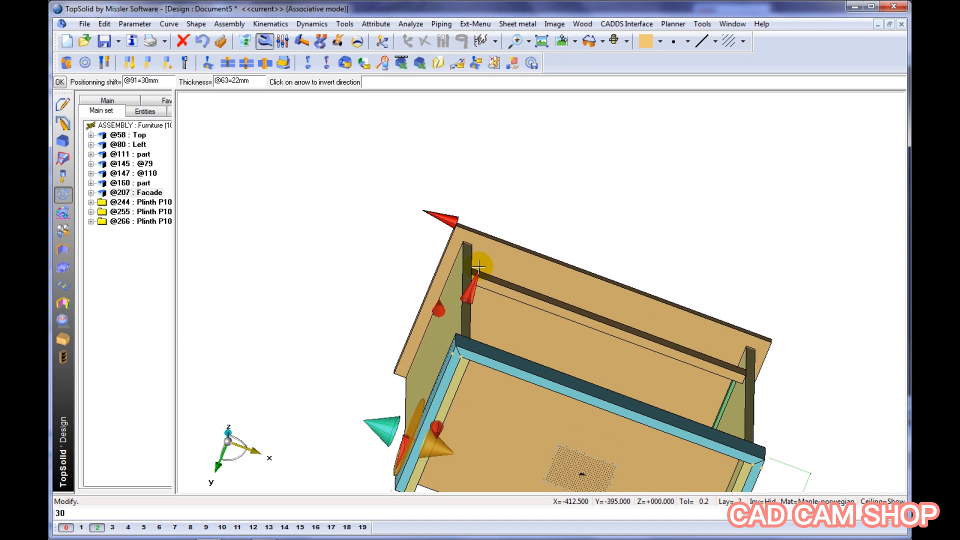
{"action": "key", "text": "Escape"}
Fillet the two front vertical corners of the top panel with a 30 mm radius
{"action": "middle_click_drag", "start_coordinate": [529, 177], "coordinate": [523, 259]}
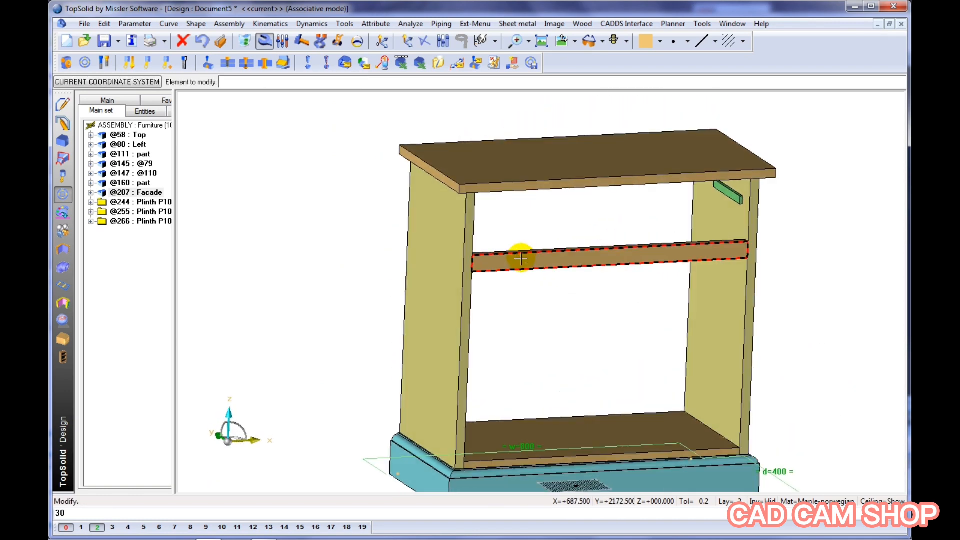
{"action": "left_click", "coordinate": [64, 143]}
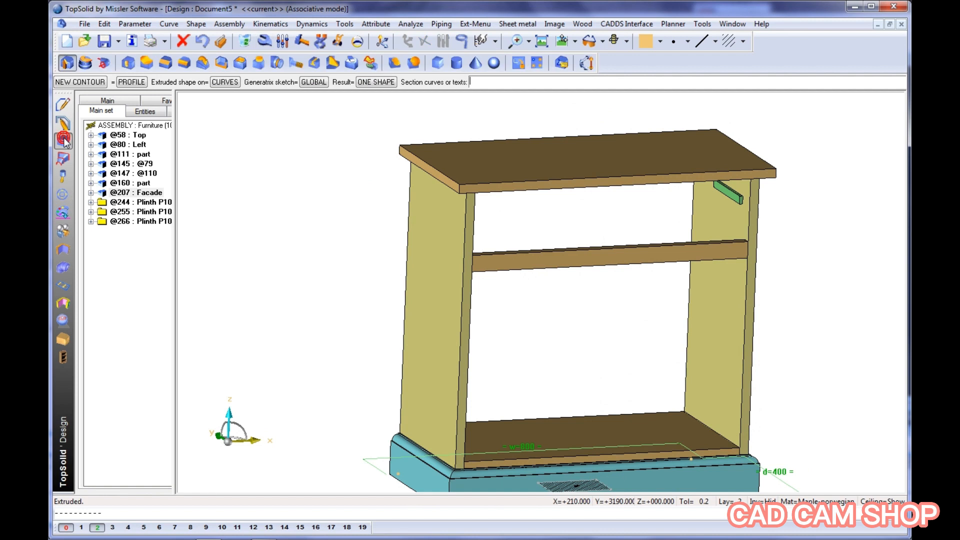
{"action": "left_click", "coordinate": [184, 62]}
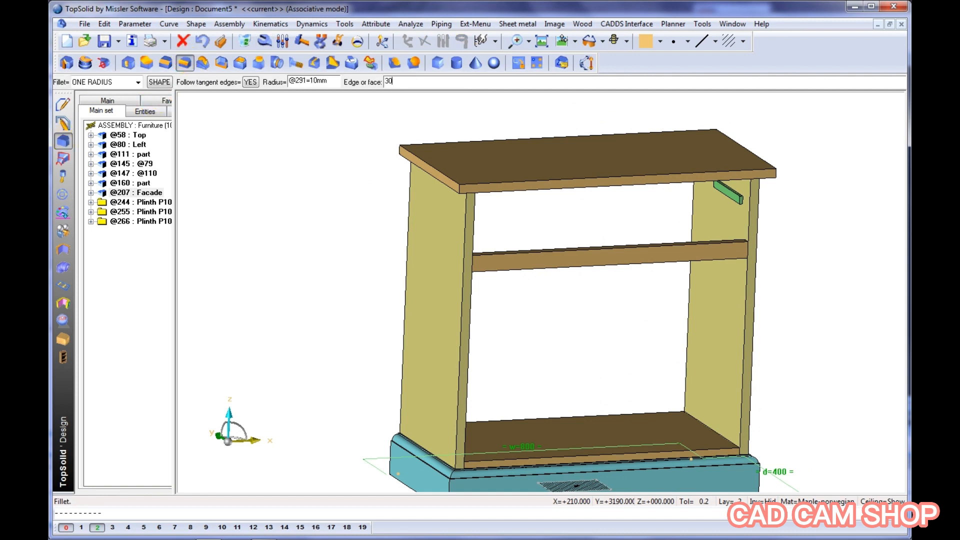
{"action": "scroll", "coordinate": [493, 203], "scroll_direction": "up", "scroll_amount": 3}
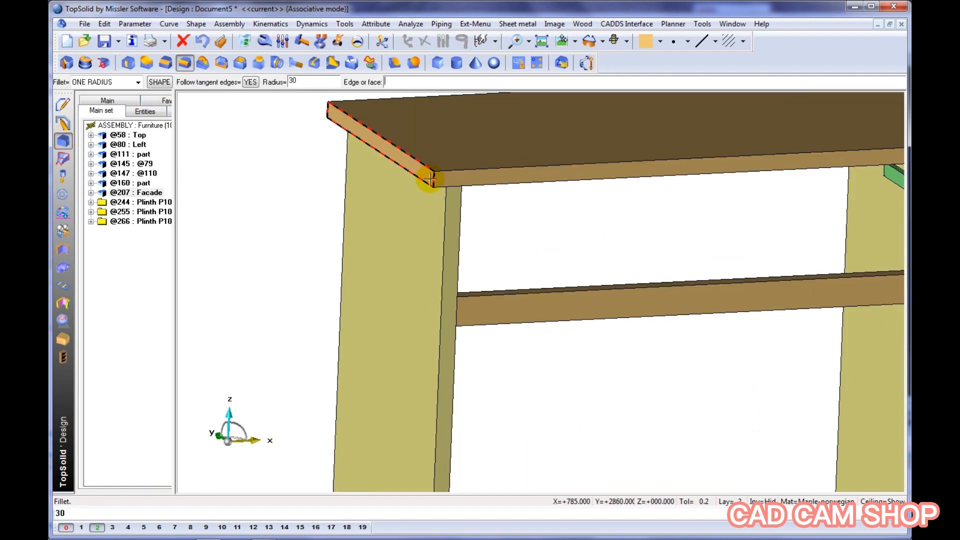
{"action": "left_click", "coordinate": [432, 181]}
{"action": "middle_click_drag", "start_coordinate": [618, 205], "coordinate": [310, 254]}
{"action": "left_click", "coordinate": [720, 192]}
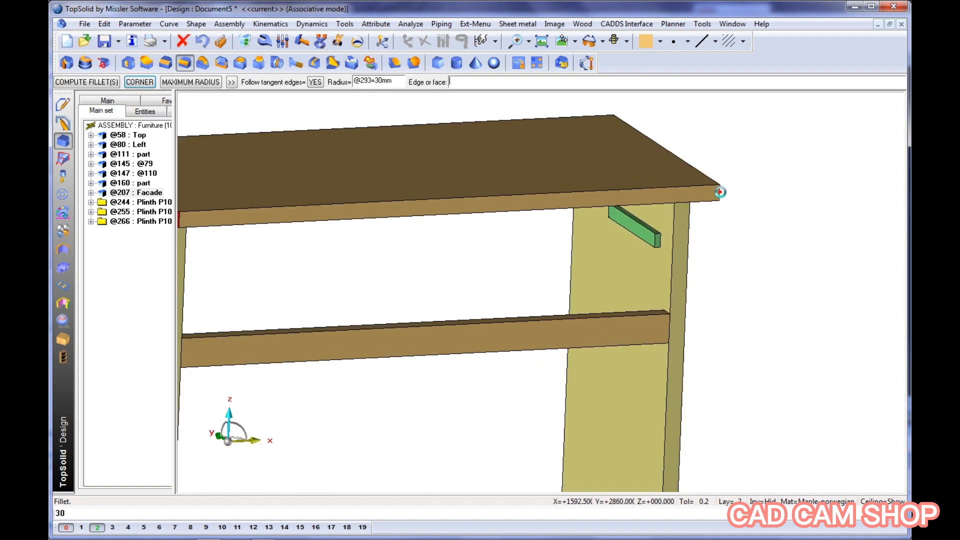
{"action": "middle_click", "coordinate": [757, 195]}
{"action": "scroll", "coordinate": [776, 258], "scroll_direction": "down", "scroll_amount": 4}
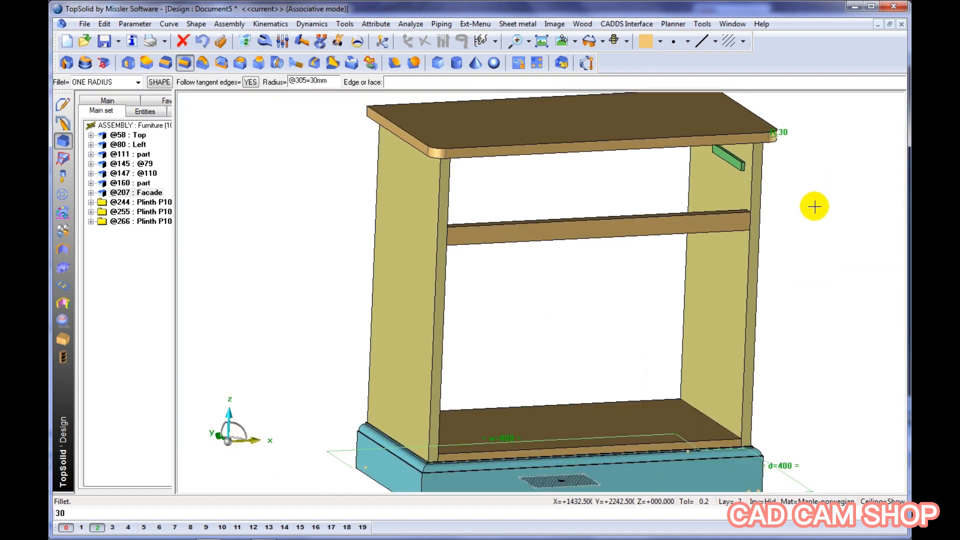
Apply a Type 1 profile moulding to the top panel's upper face, starting from its left edge and following the tangent edges
{"action": "middle_click_drag", "start_coordinate": [795, 197], "coordinate": [731, 229]}
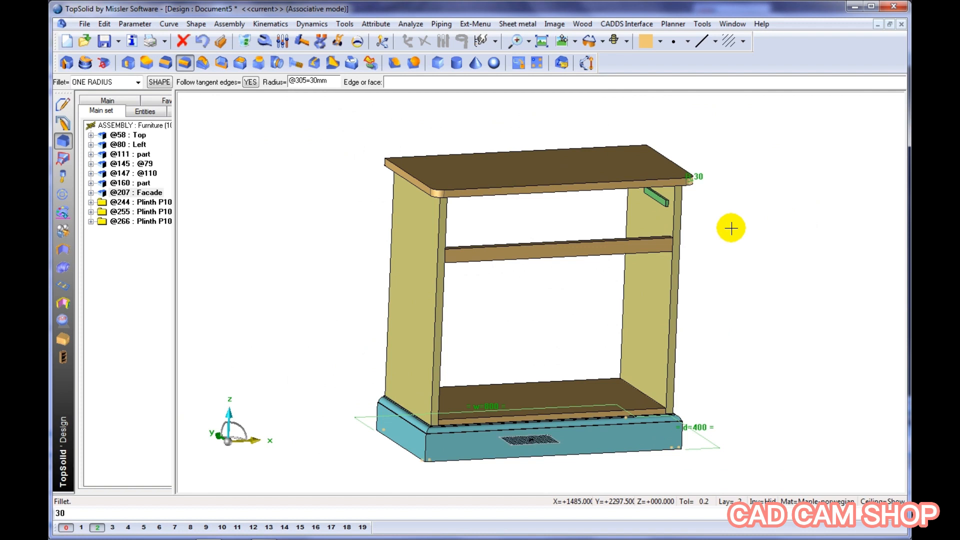
{"action": "left_click", "coordinate": [68, 333]}
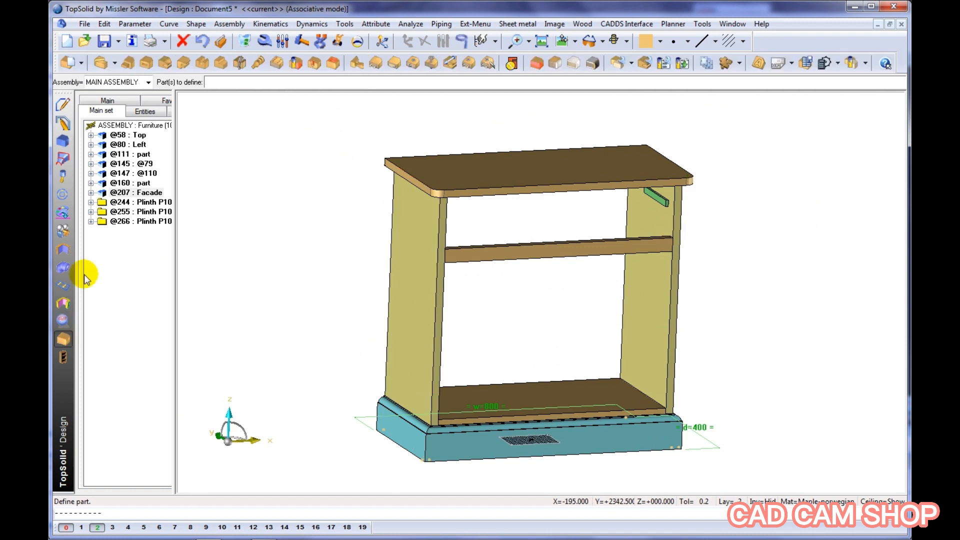
{"action": "left_click", "coordinate": [165, 64]}
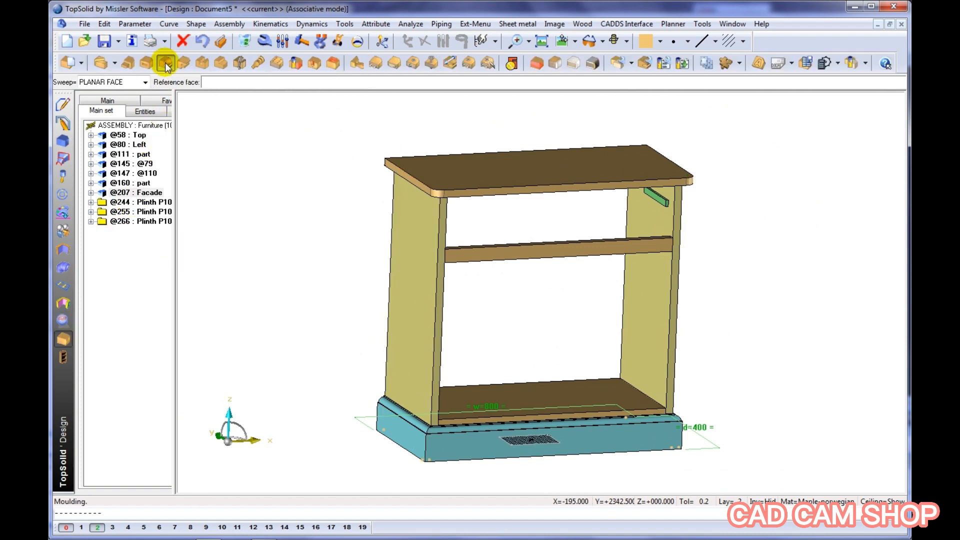
{"action": "left_click", "coordinate": [451, 168]}
{"action": "left_click", "coordinate": [418, 175]}
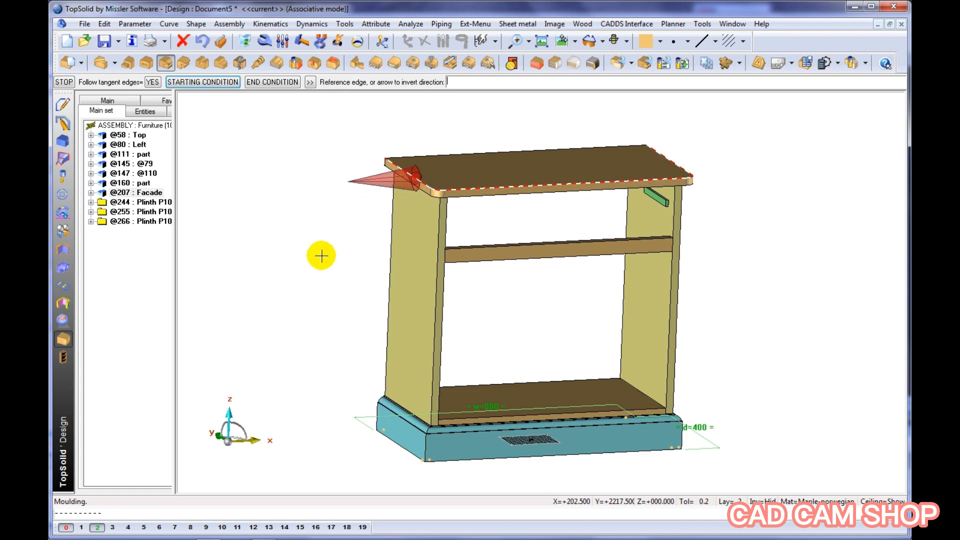
{"action": "middle_click", "coordinate": [322, 255]}
{"action": "left_click", "coordinate": [263, 133]}
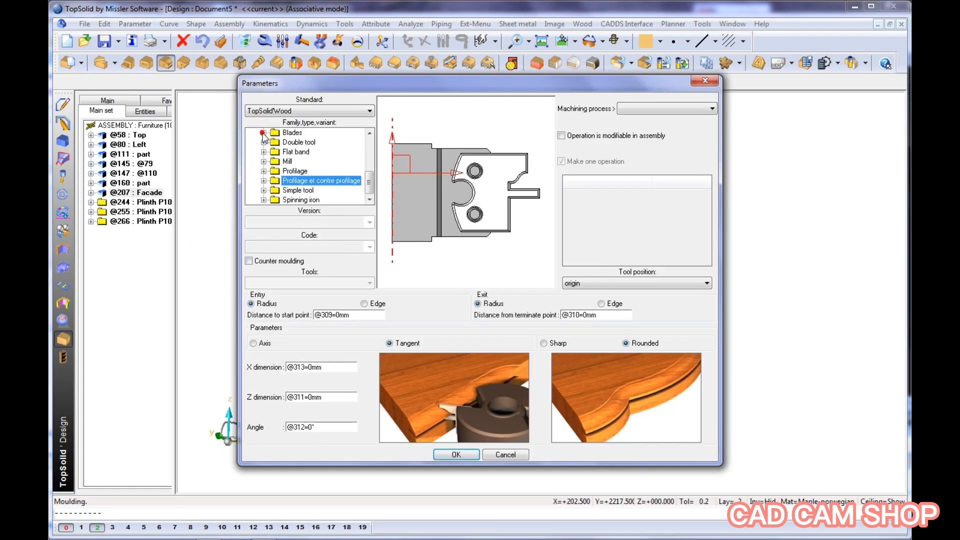
{"action": "left_click", "coordinate": [264, 171]}
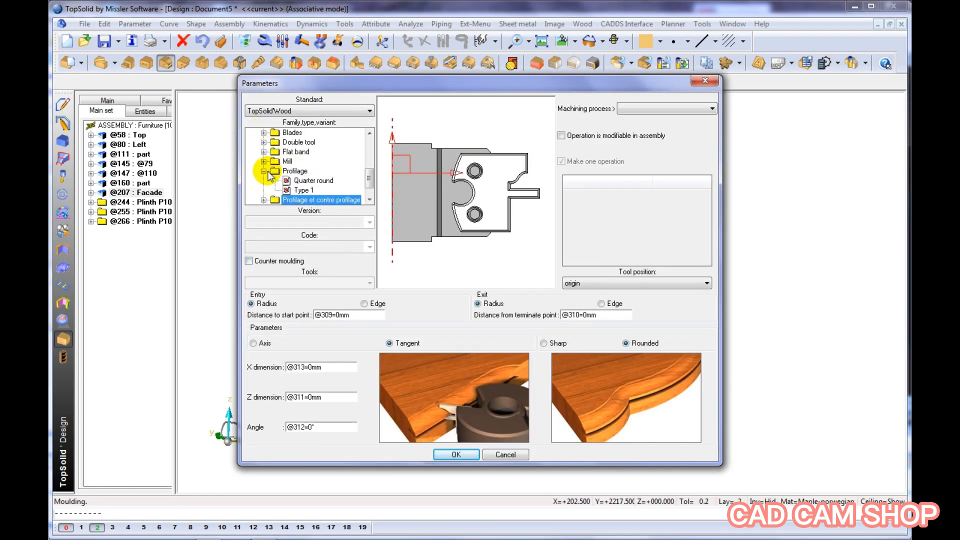
{"action": "left_click", "coordinate": [300, 190]}
{"action": "left_click", "coordinate": [455, 454]}
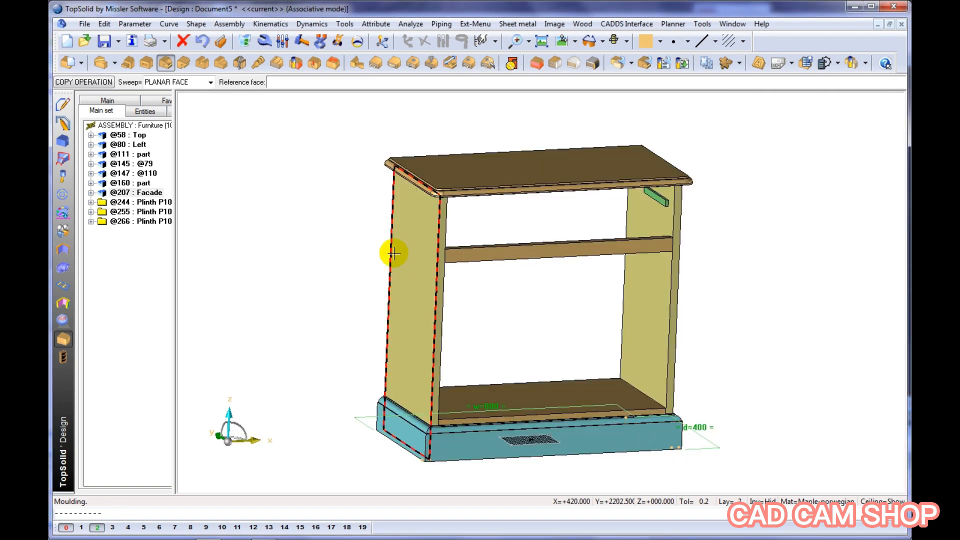
{"action": "scroll", "coordinate": [371, 174], "scroll_direction": "up", "scroll_amount": 5}
{"action": "scroll", "coordinate": [371, 173], "scroll_direction": "down", "scroll_amount": 5}
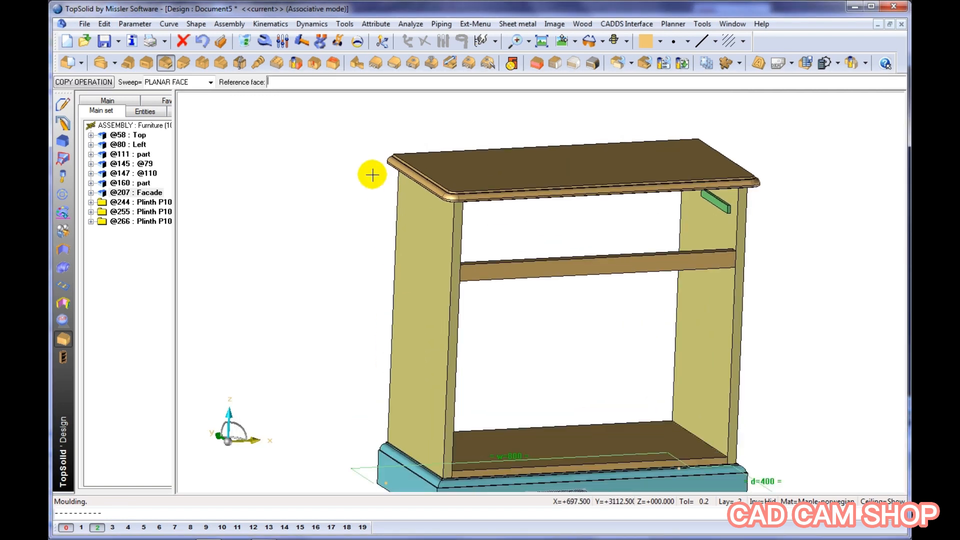
Create a 35 mm thick constrained block as a central upright between the bottom panel and the facade rail, using w/2-30 for its lateral limits
{"action": "left_click", "coordinate": [537, 64]}
{"action": "left_click", "coordinate": [528, 398]}
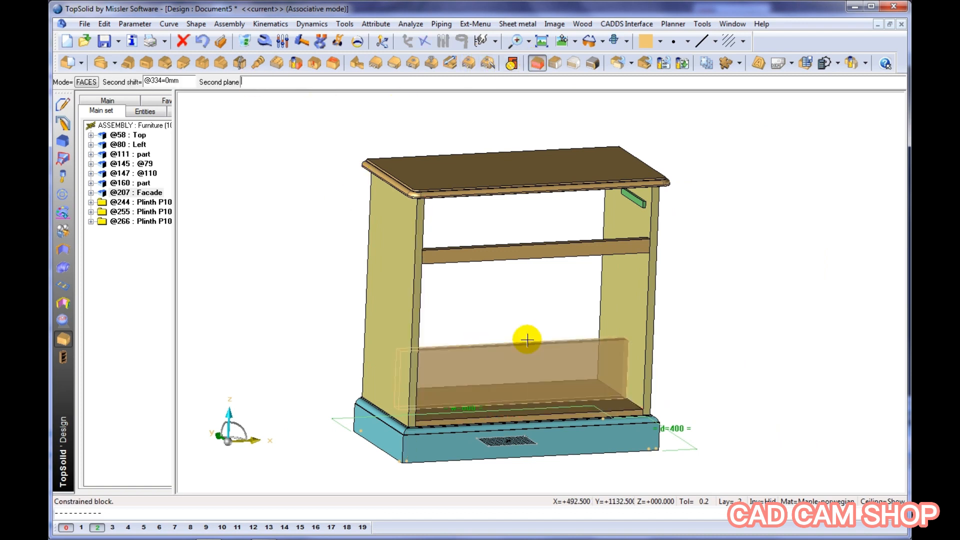
{"action": "left_click", "coordinate": [523, 258]}
{"action": "type", "text": "w/2-30"}
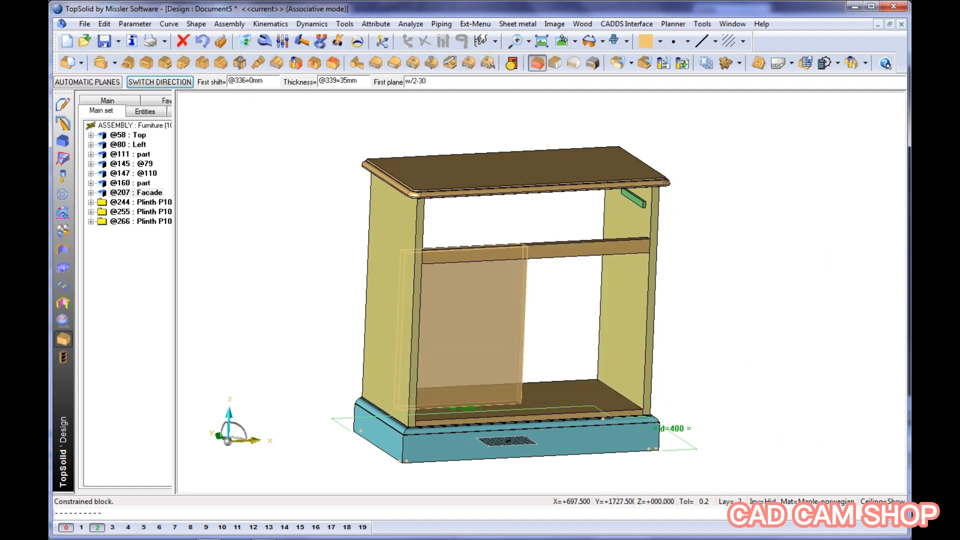
{"action": "key", "text": "Return"}
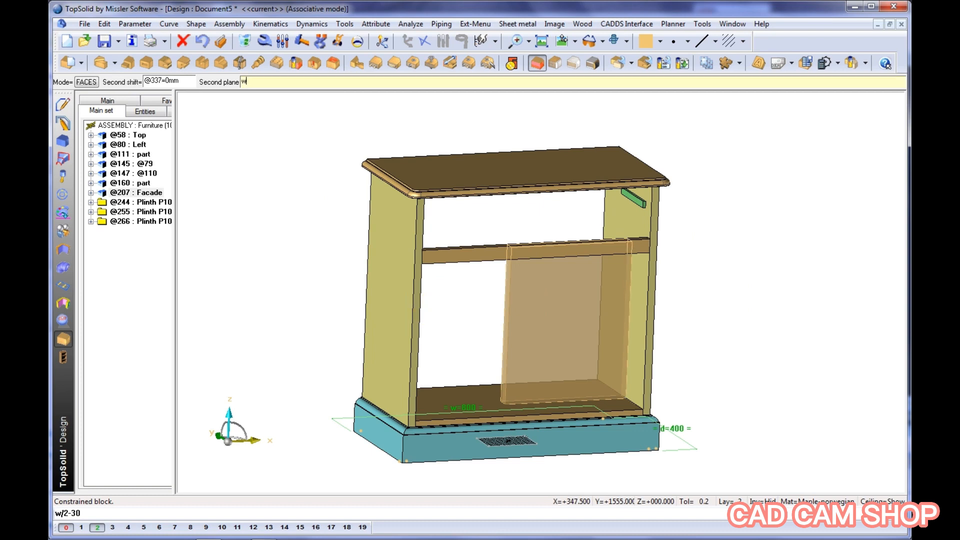
{"action": "middle_click_drag", "start_coordinate": [427, 309], "coordinate": [394, 311]}
{"action": "left_click", "coordinate": [394, 311]}
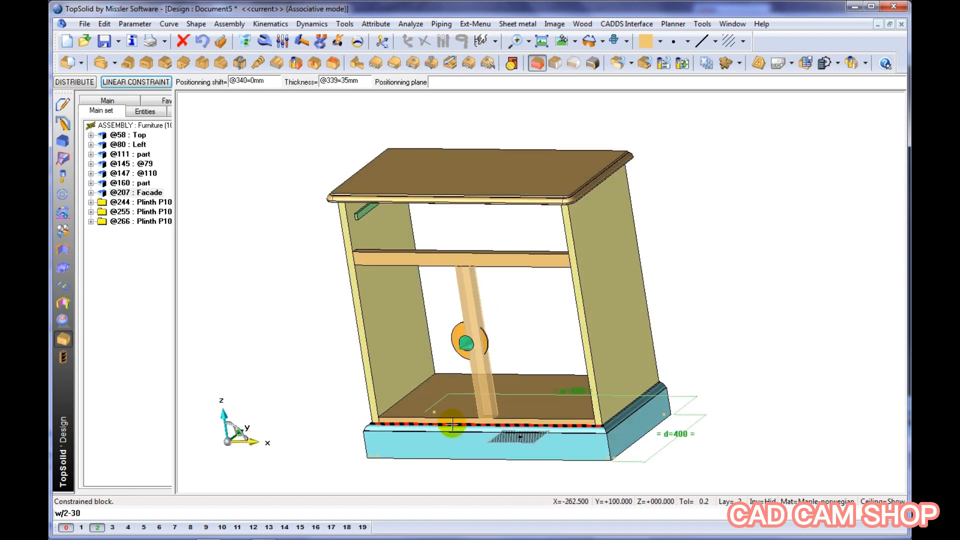
{"action": "left_click", "coordinate": [453, 423]}
{"action": "left_click", "coordinate": [313, 396]}
{"action": "middle_click_drag", "start_coordinate": [304, 346], "coordinate": [310, 347]}
{"action": "scroll", "coordinate": [568, 392], "scroll_direction": "up", "scroll_amount": 5}
Cut a router rabbet 28 mm wide and 6 mm deep on the left face of the central upright
{"action": "left_click", "coordinate": [220, 63]}
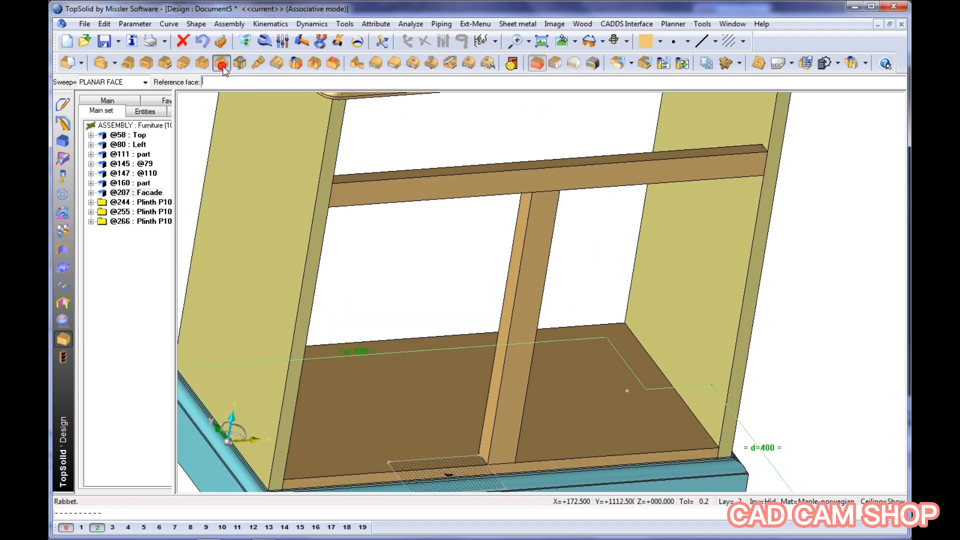
{"action": "left_click", "coordinate": [512, 305]}
{"action": "left_click", "coordinate": [483, 107]}
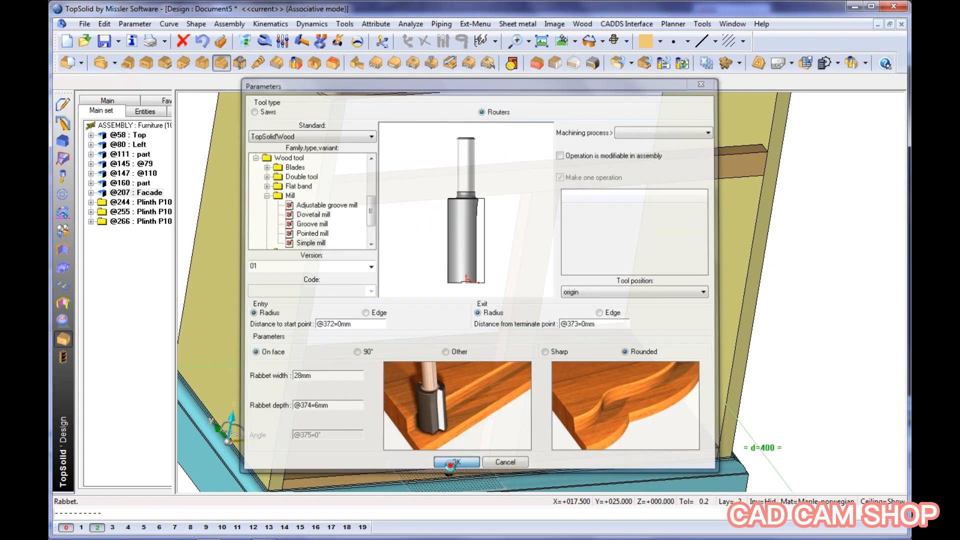
{"action": "left_click", "coordinate": [456, 464]}
{"action": "middle_click_drag", "start_coordinate": [610, 352], "coordinate": [526, 322]}
Define the central upright as a part with the designation Facade2
{"action": "left_click", "coordinate": [68, 63]}
{"action": "left_click", "coordinate": [444, 242]}
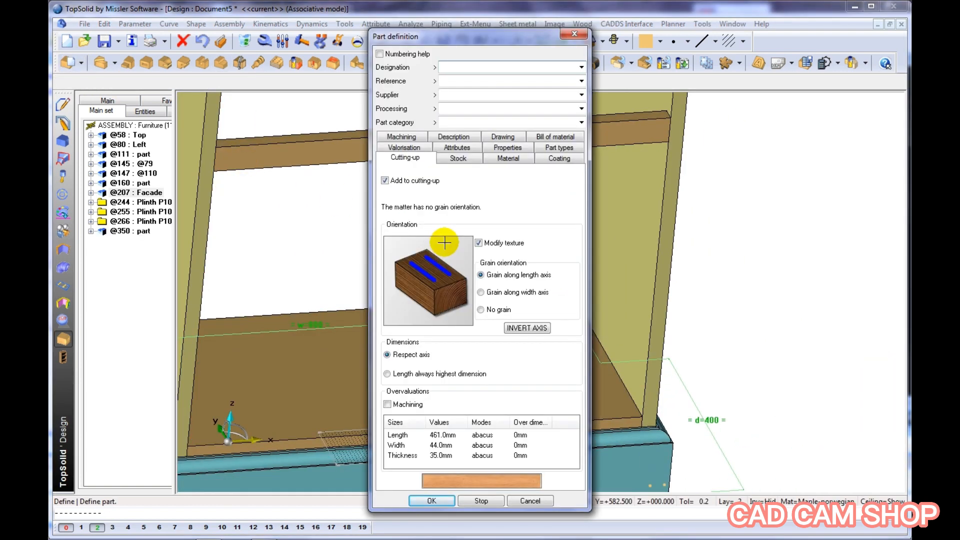
{"action": "type", "text": "Facade2"}
{"action": "key", "text": "Return"}
{"action": "middle_click_drag", "start_coordinate": [443, 242], "coordinate": [578, 304]}
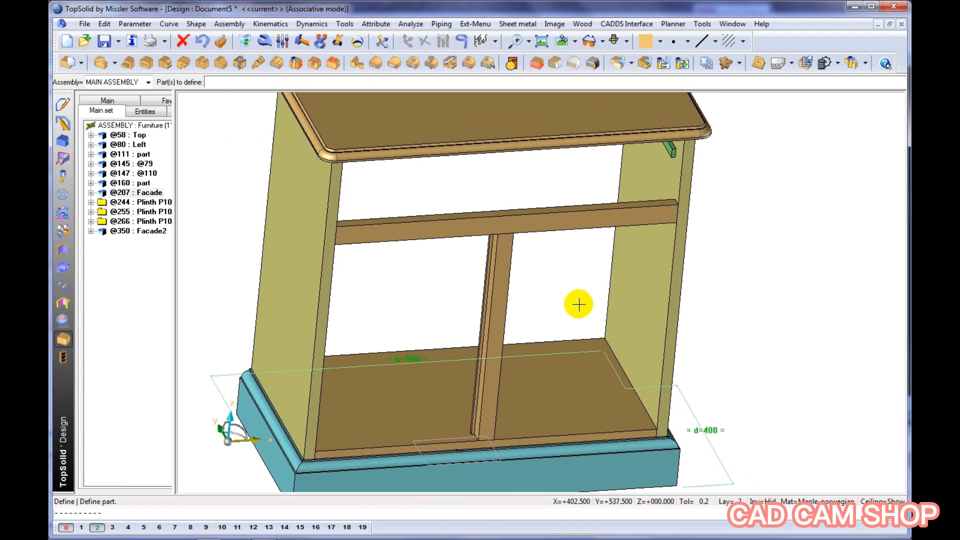
Drill a hole into the bottom panel's upper face near its front right corner, using a standard drilling model
{"action": "left_click", "coordinate": [314, 64]}
{"action": "scroll", "coordinate": [641, 415], "scroll_direction": "up", "scroll_amount": 3}
{"action": "left_click", "coordinate": [641, 407]}
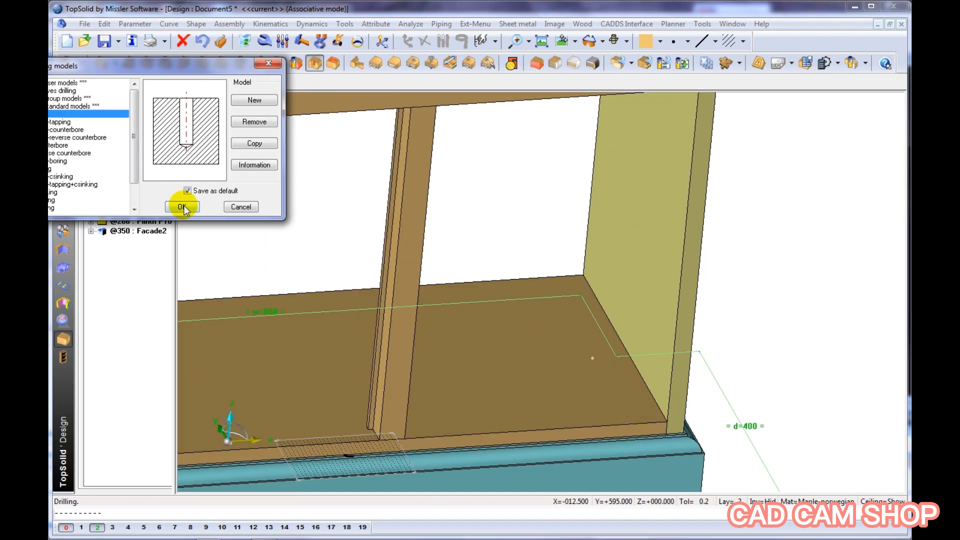
{"action": "left_click", "coordinate": [184, 206]}
{"action": "left_click", "coordinate": [93, 328]}
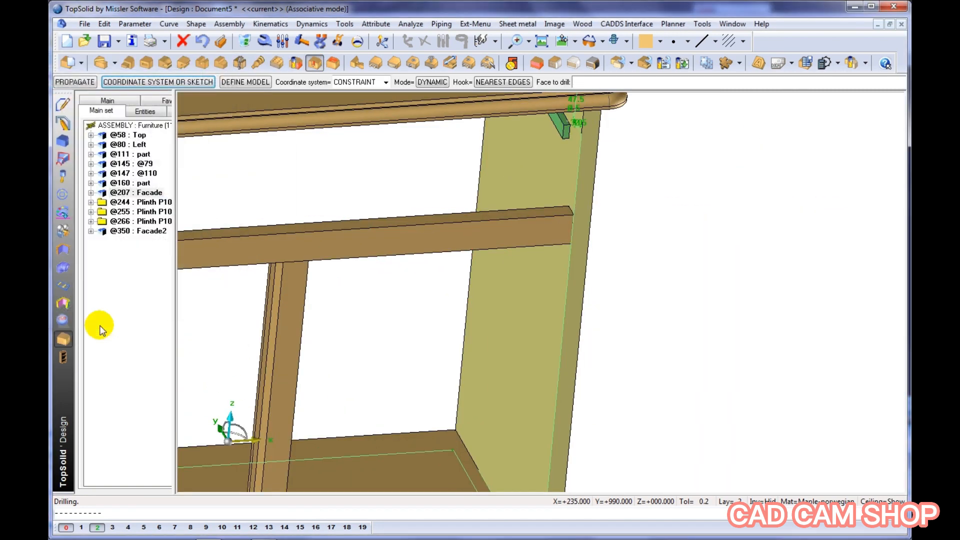
Set the bottom panel's front right hole to 14 mm from the front edge and 17 mm from the side panel
{"action": "left_click", "coordinate": [283, 42]}
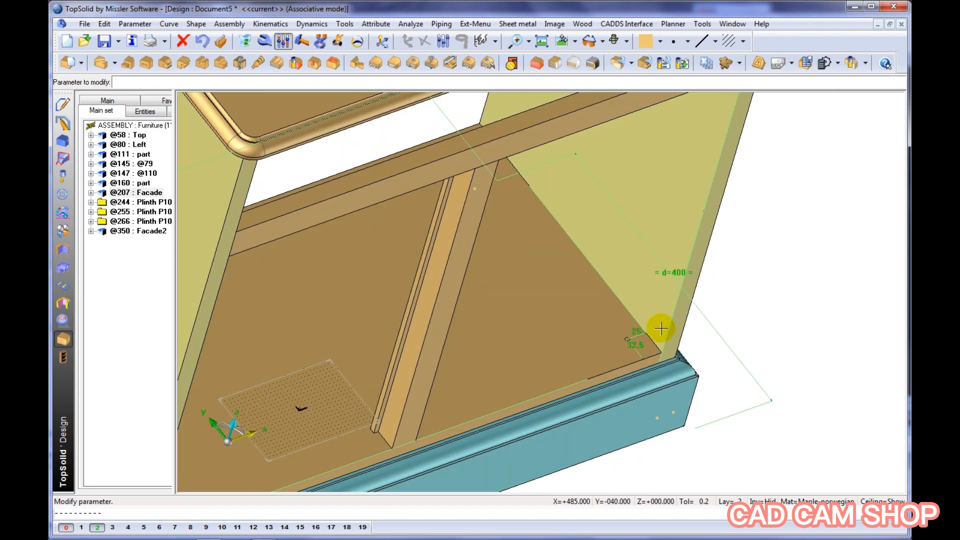
{"action": "scroll", "coordinate": [661, 328], "scroll_direction": "up", "scroll_amount": 4}
{"action": "left_click", "coordinate": [597, 374]}
{"action": "type", "text": "14"}
{"action": "key", "text": "Return"}
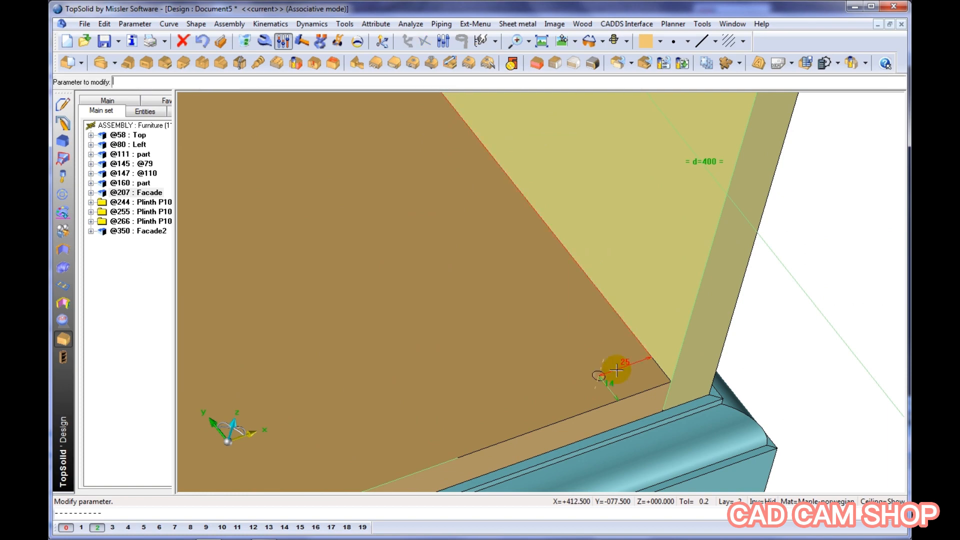
{"action": "left_click", "coordinate": [615, 370]}
{"action": "type", "text": "17"}
{"action": "key", "text": "Return"}
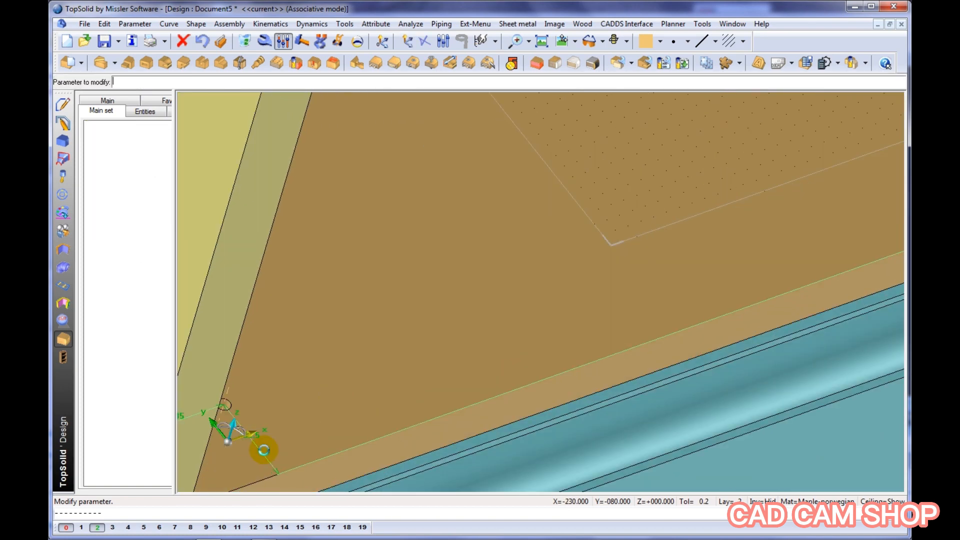
Set the side offset of the bottom panel's front left hole to 17 mm
{"action": "type", "text": "17"}
{"action": "key", "text": "Return"}
{"action": "scroll", "coordinate": [403, 347], "scroll_direction": "down", "scroll_amount": 6}
{"action": "middle_click_drag", "start_coordinate": [420, 391], "coordinate": [390, 372]}
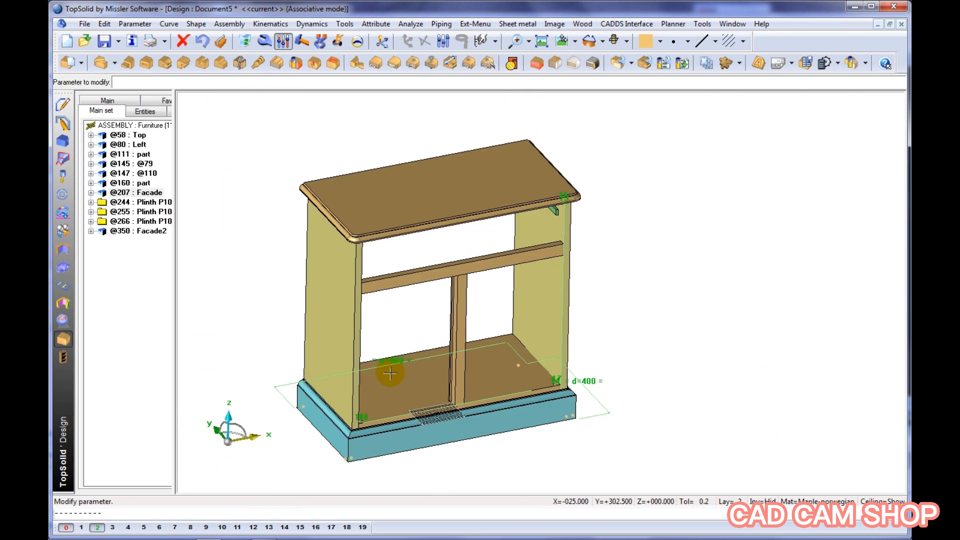
Choose the standard component Back from the Demo Furniture family of Compos-PiB for inclusion
{"action": "left_click", "coordinate": [63, 195]}
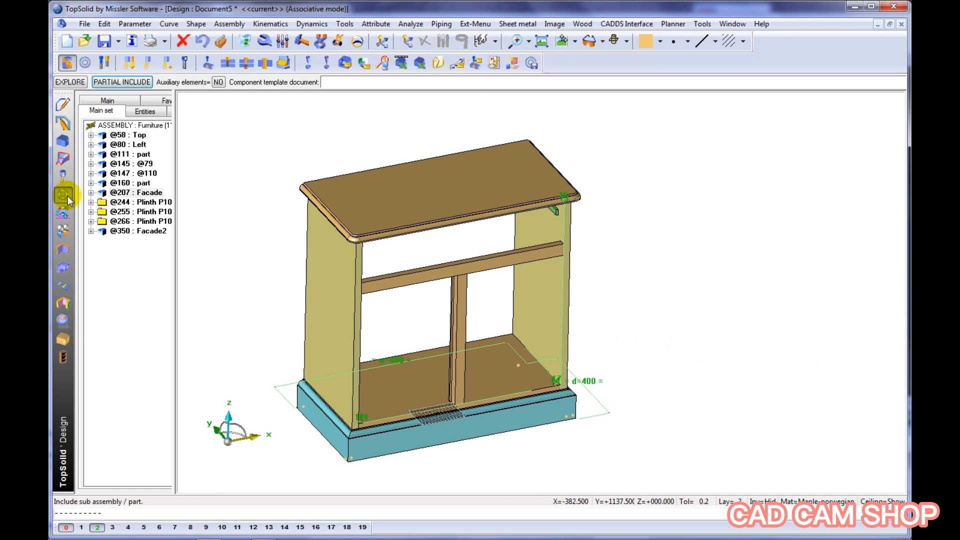
{"action": "left_click", "coordinate": [85, 62]}
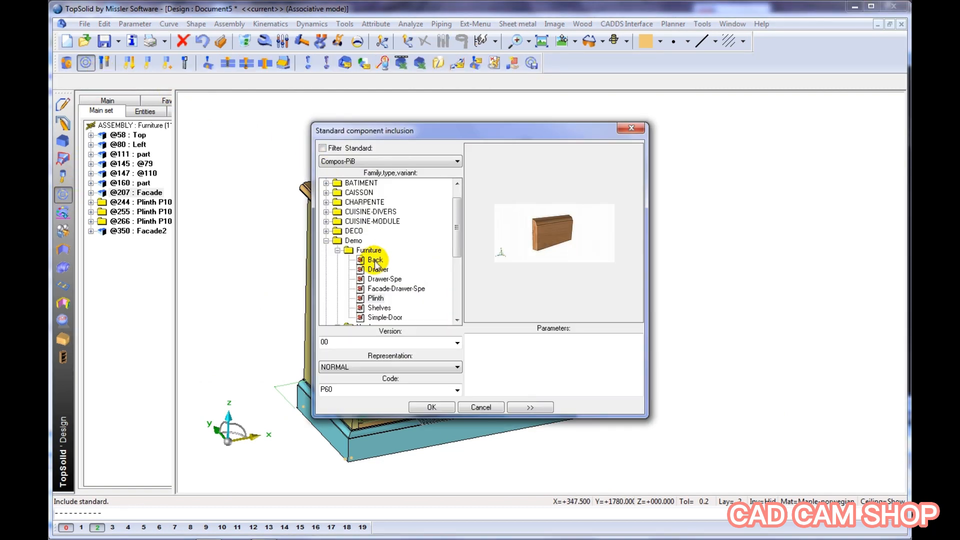
{"action": "left_click", "coordinate": [376, 263]}
{"action": "left_click", "coordinate": [436, 409]}
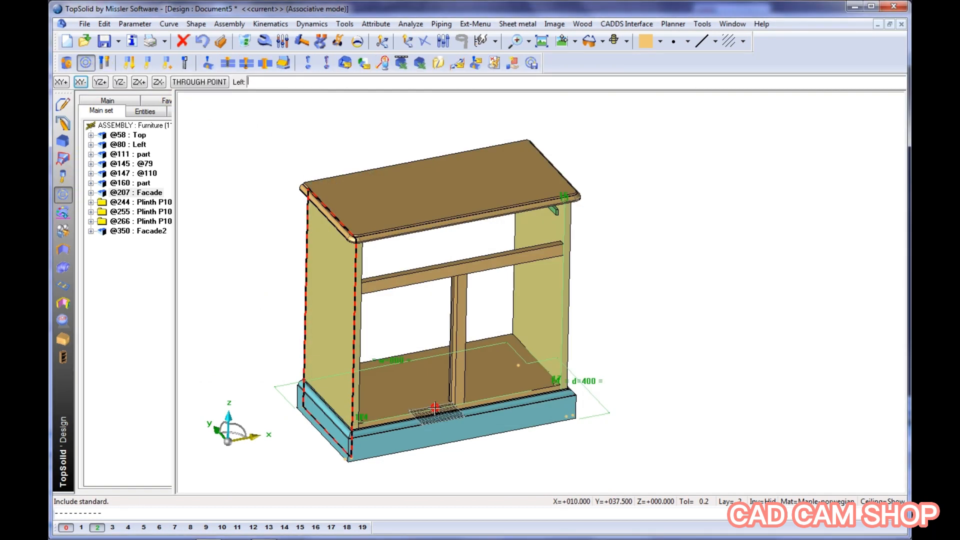
Position the back component between the left and right side panels and between the top and bottom panels, then finish its placement
{"action": "left_click", "coordinate": [308, 342]}
{"action": "left_click", "coordinate": [520, 300]}
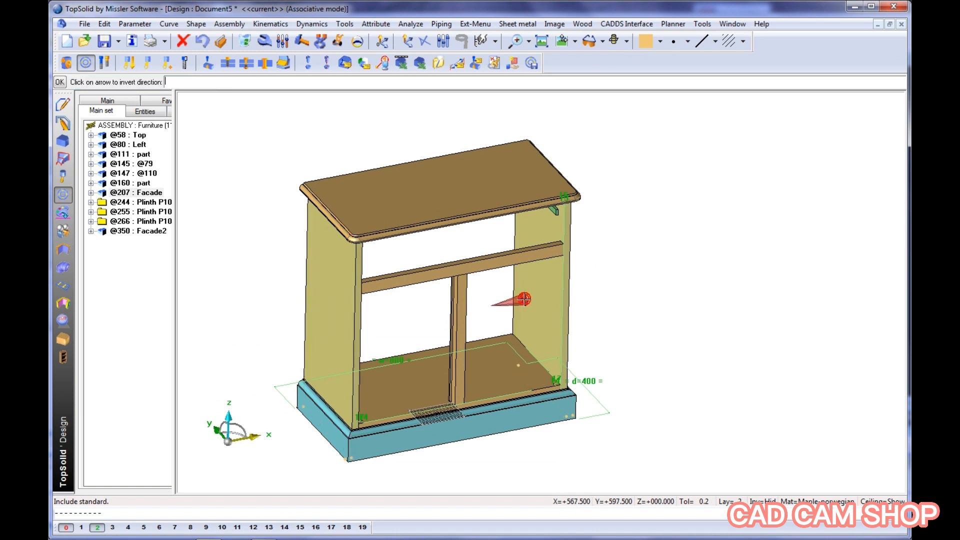
{"action": "right_click", "coordinate": [524, 299]}
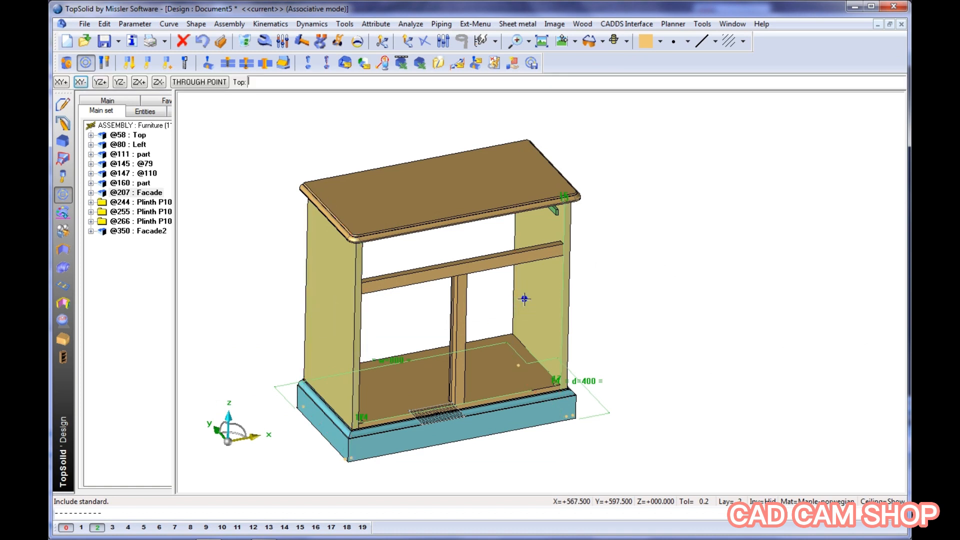
{"action": "left_click", "coordinate": [477, 184]}
{"action": "right_click", "coordinate": [476, 188]}
{"action": "left_click", "coordinate": [490, 361]}
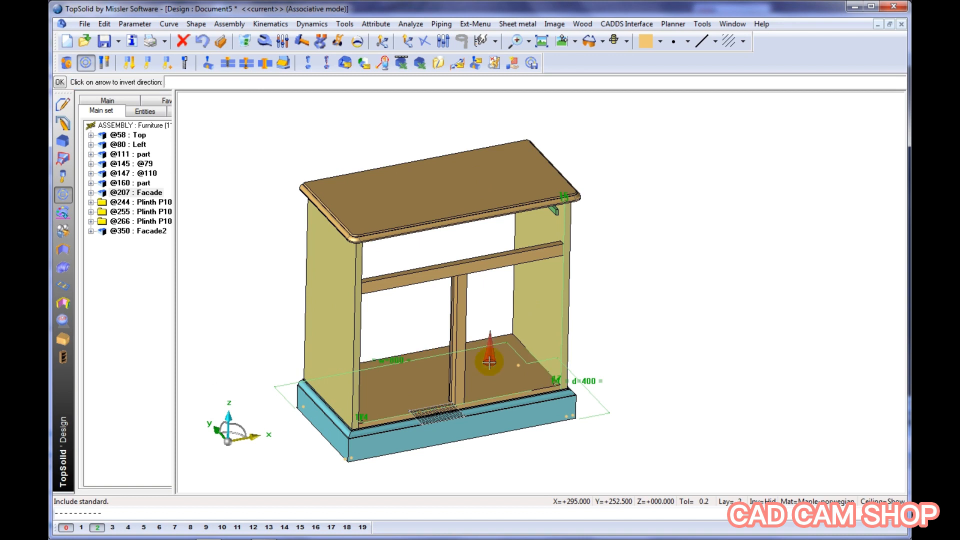
{"action": "right_click", "coordinate": [490, 363]}
{"action": "left_click", "coordinate": [486, 334]}
{"action": "right_click", "coordinate": [492, 319]}
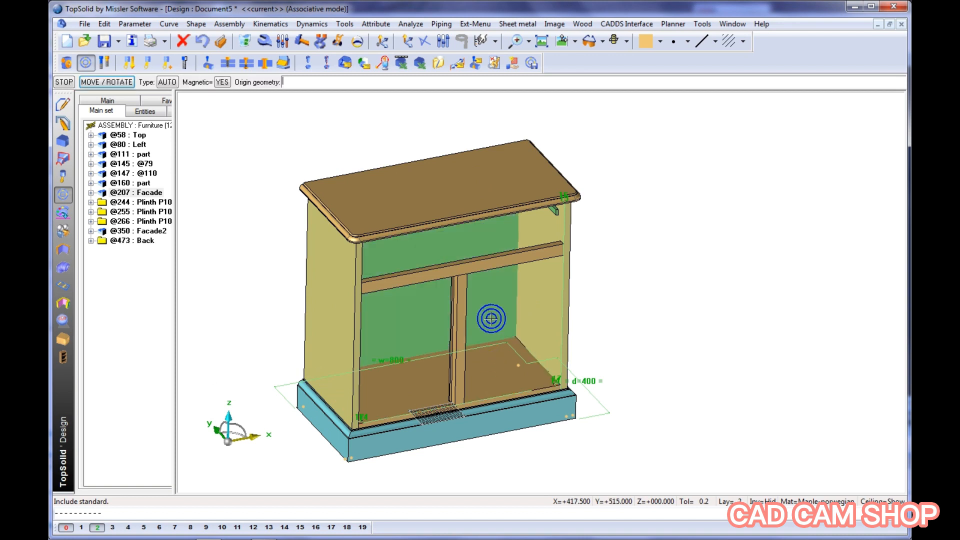
{"action": "right_click", "coordinate": [619, 291]}
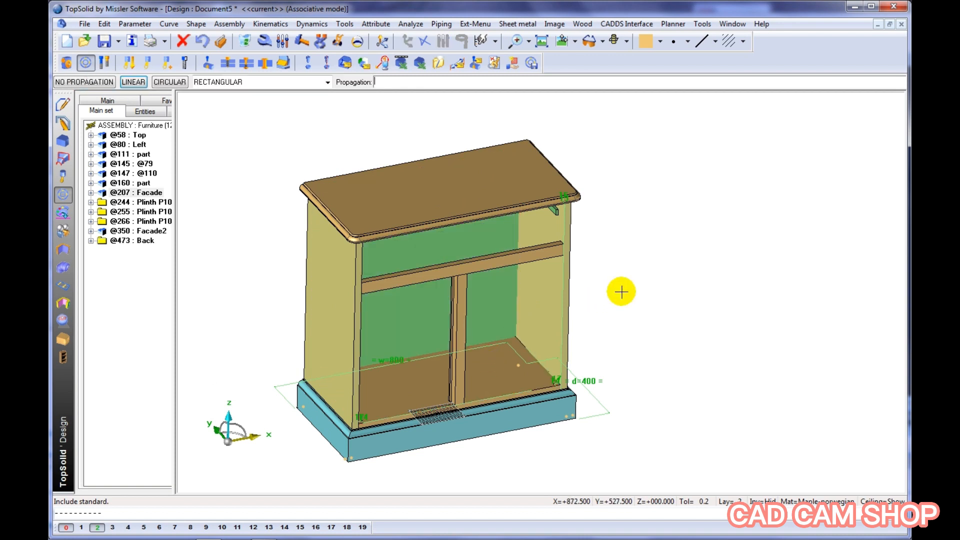
{"action": "right_click", "coordinate": [621, 292]}
{"action": "left_click", "coordinate": [131, 83]}
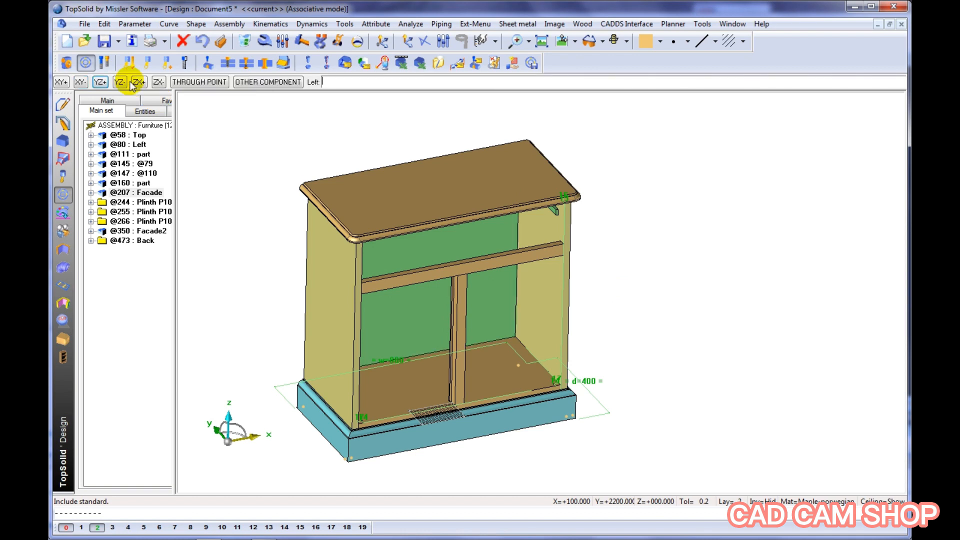
Move the back panel to layer 4 and display that layer
{"action": "left_click", "coordinate": [128, 528]}
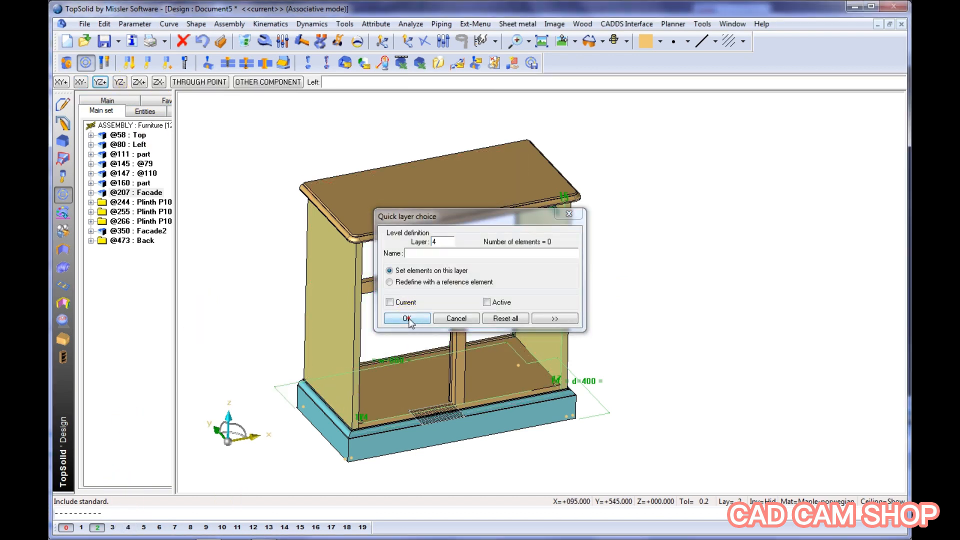
{"action": "left_click", "coordinate": [410, 322]}
{"action": "scroll", "coordinate": [527, 331], "scroll_direction": "up", "scroll_amount": 12}
{"action": "scroll", "coordinate": [527, 332], "scroll_direction": "down", "scroll_amount": 11}
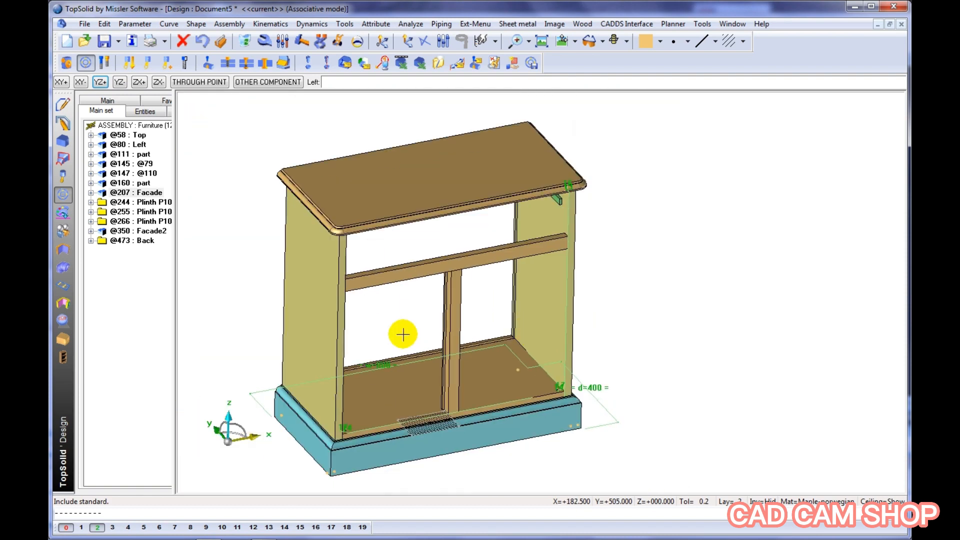
{"action": "left_click", "coordinate": [129, 528]}
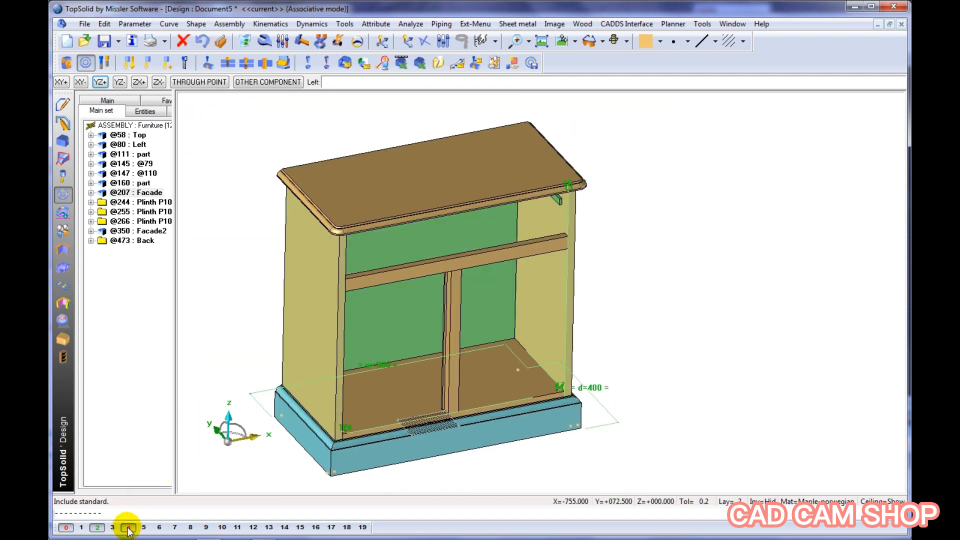
{"action": "right_click", "coordinate": [608, 95]}
{"action": "left_click", "coordinate": [646, 186]}
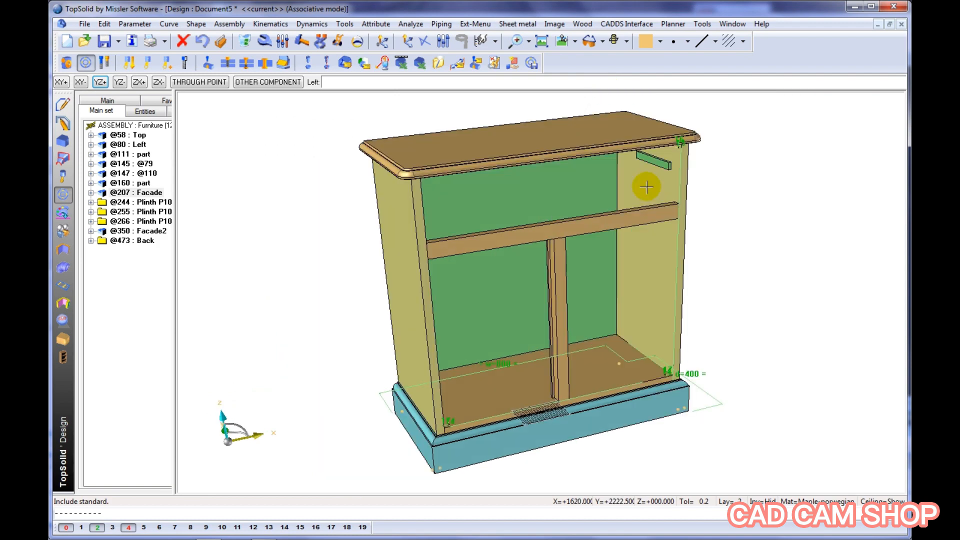
Display the cabinet with realistic wood material rendering
{"action": "middle_click_drag", "start_coordinate": [647, 187], "coordinate": [714, 197]}
{"action": "left_click", "coordinate": [627, 42]}
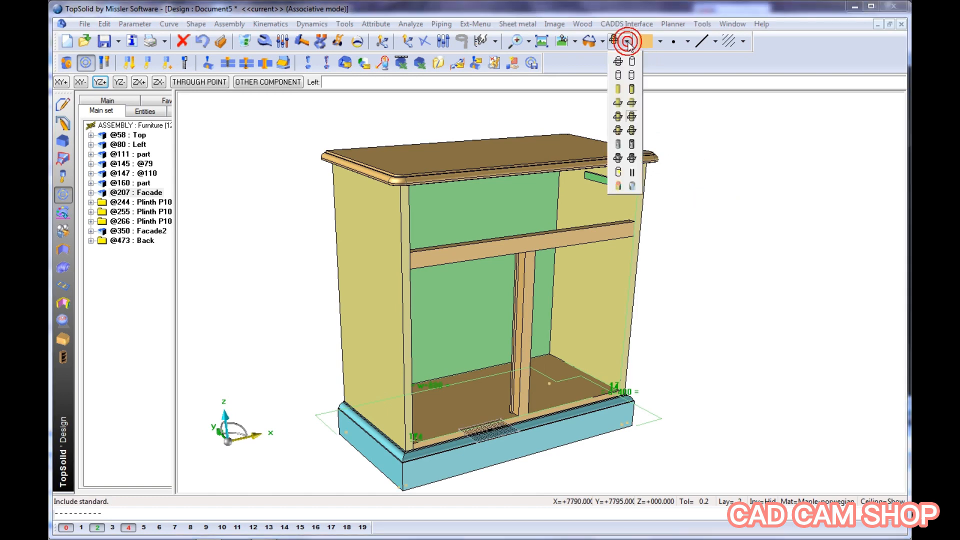
{"action": "left_click", "coordinate": [632, 146]}
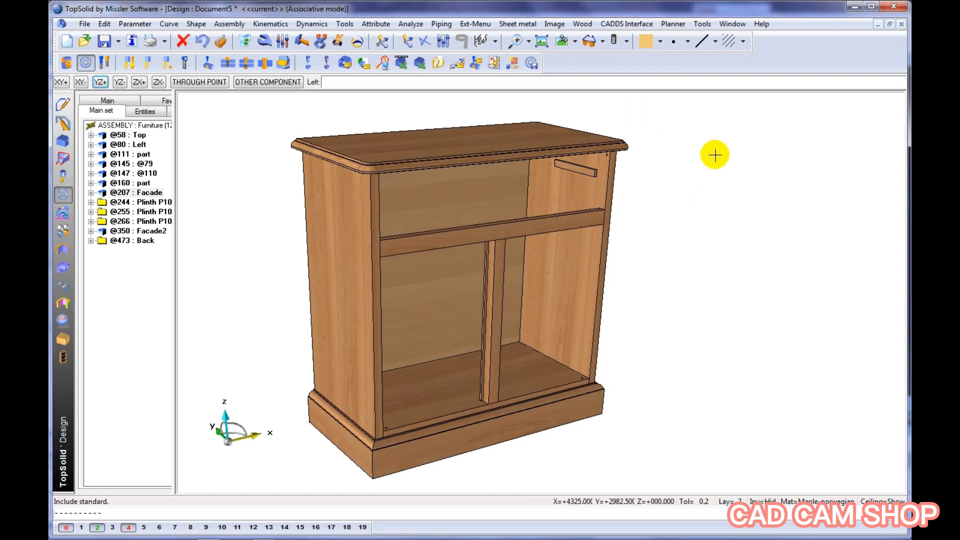
Set the cabinet's width parameter w to 1200 mm
{"action": "left_click", "coordinate": [287, 44]}
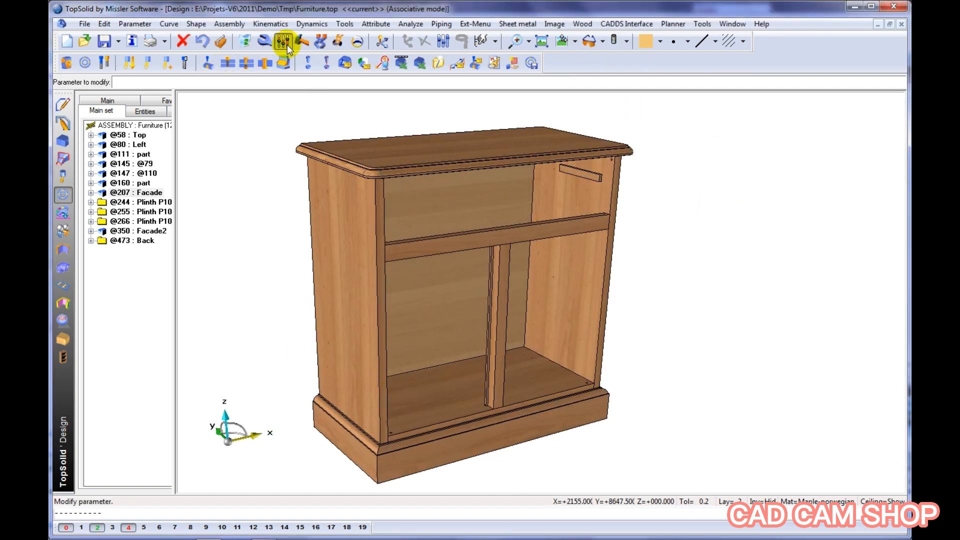
{"action": "type", "text": "w"}
{"action": "key", "text": "Return"}
{"action": "type", "text": "1200mm"}
{"action": "key", "text": "Return"}
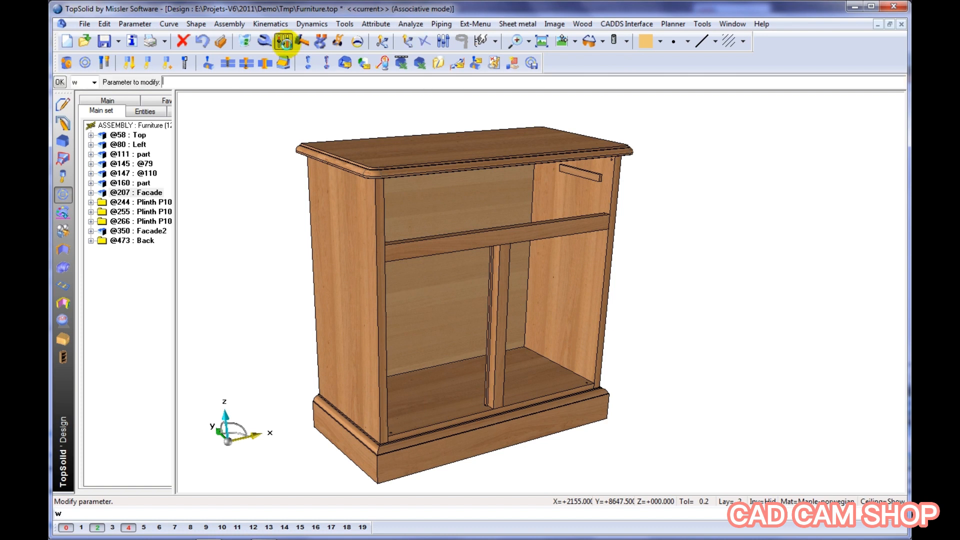
Set the cabinet's height parameter h to 700 mm and its depth parameter d to 500 mm
{"action": "type", "text": "h"}
{"action": "key", "text": "Return"}
{"action": "type", "text": "700"}
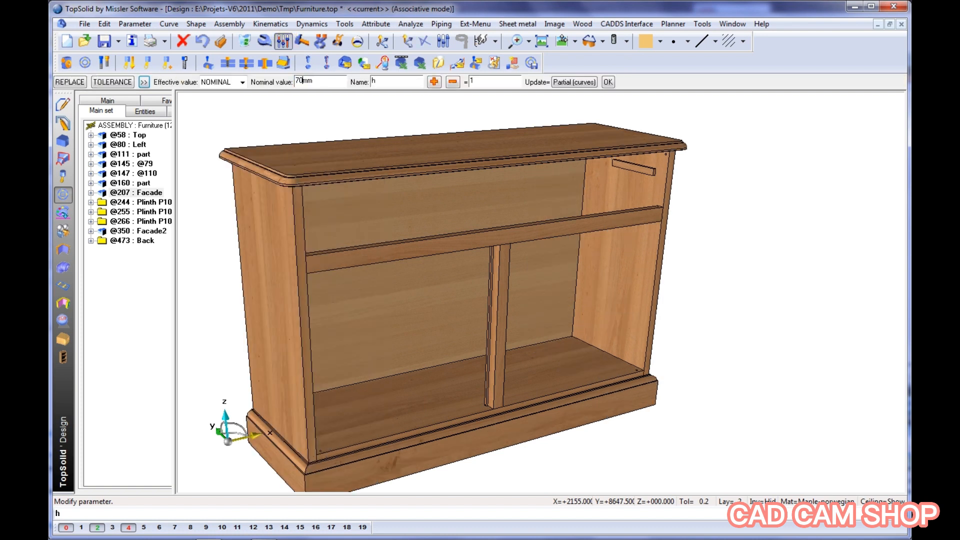
{"action": "key", "text": "Return"}
{"action": "type", "text": "d"}
{"action": "key", "text": "Return"}
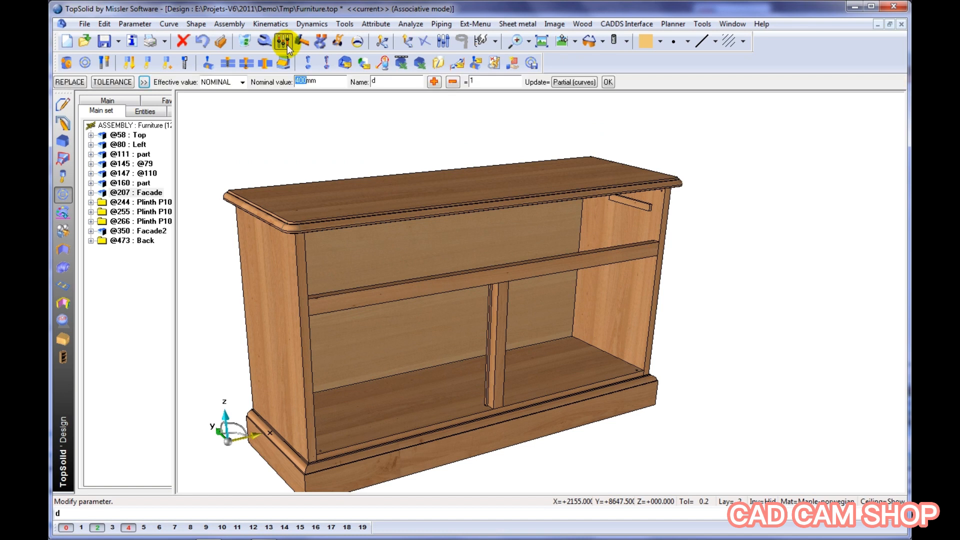
{"action": "type", "text": "500"}
{"action": "key", "text": "Return"}
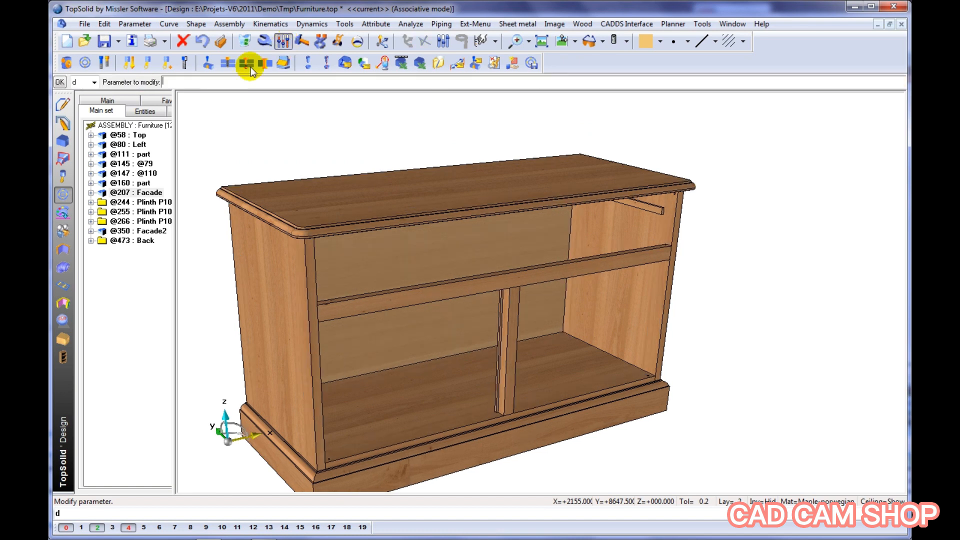
Undo the depth, height and width changes and return the cabinet to plain coloured shading
{"action": "left_click", "coordinate": [205, 41]}
{"action": "left_click", "coordinate": [205, 41]}
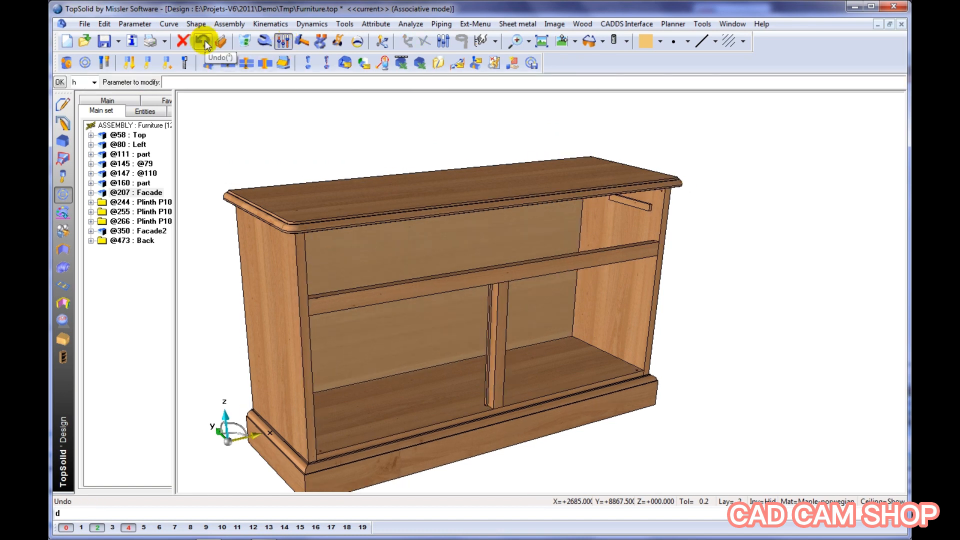
{"action": "left_click", "coordinate": [205, 42]}
{"action": "left_click", "coordinate": [205, 42]}
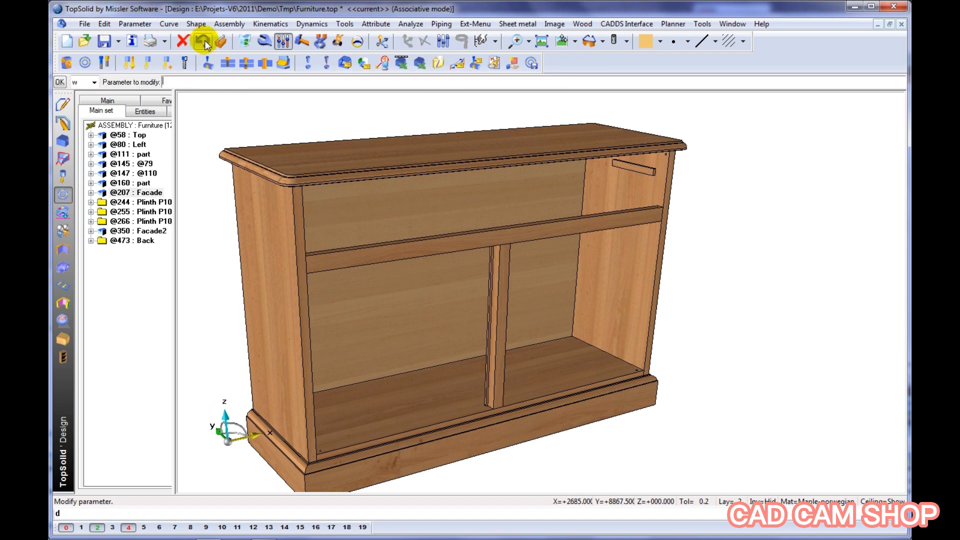
{"action": "left_click", "coordinate": [205, 42]}
{"action": "left_click", "coordinate": [204, 42]}
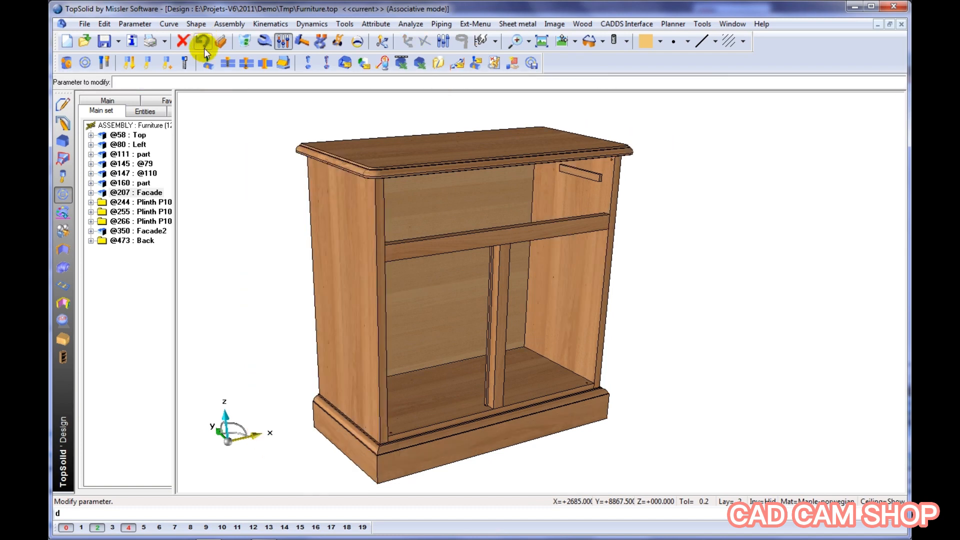
{"action": "left_click", "coordinate": [626, 42]}
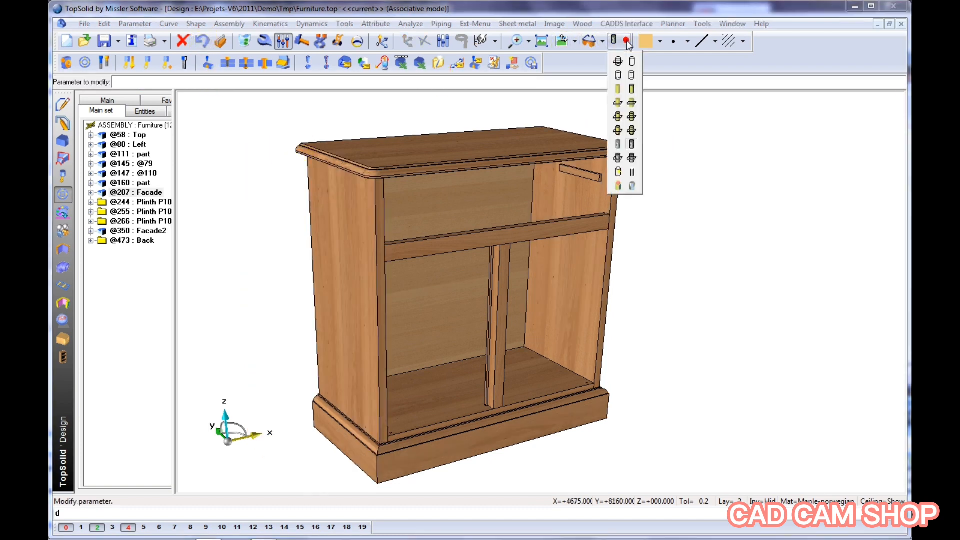
{"action": "left_click", "coordinate": [632, 90]}
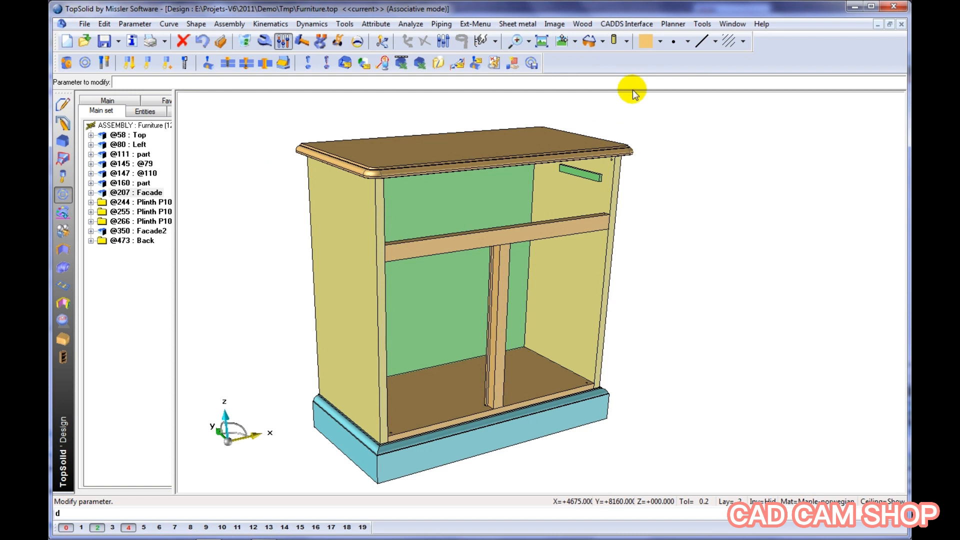
Start an automatic assembly on the cabinet and choose the Dowel-Cam-Dist-80-48 rule
{"action": "left_click", "coordinate": [64, 340]}
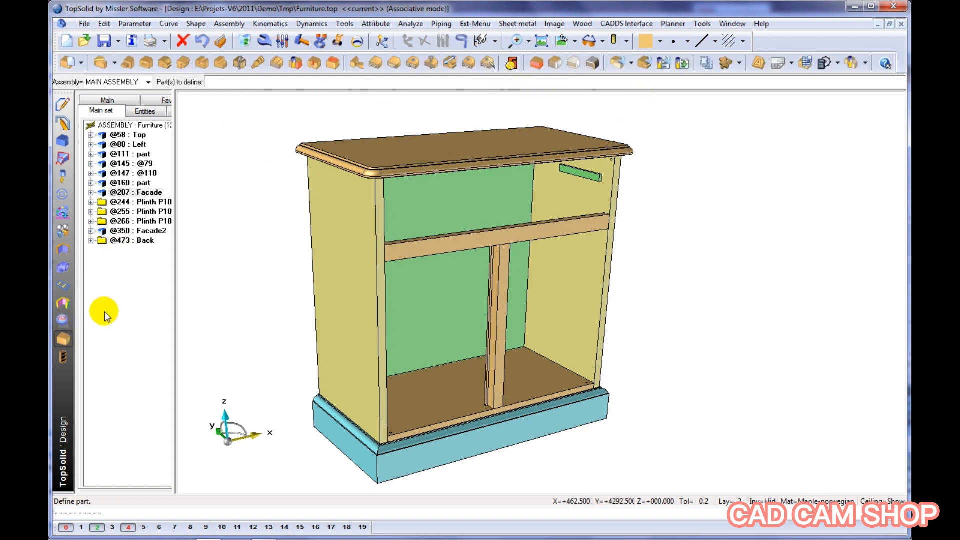
{"action": "left_click", "coordinate": [489, 64]}
{"action": "middle_click", "coordinate": [358, 107]}
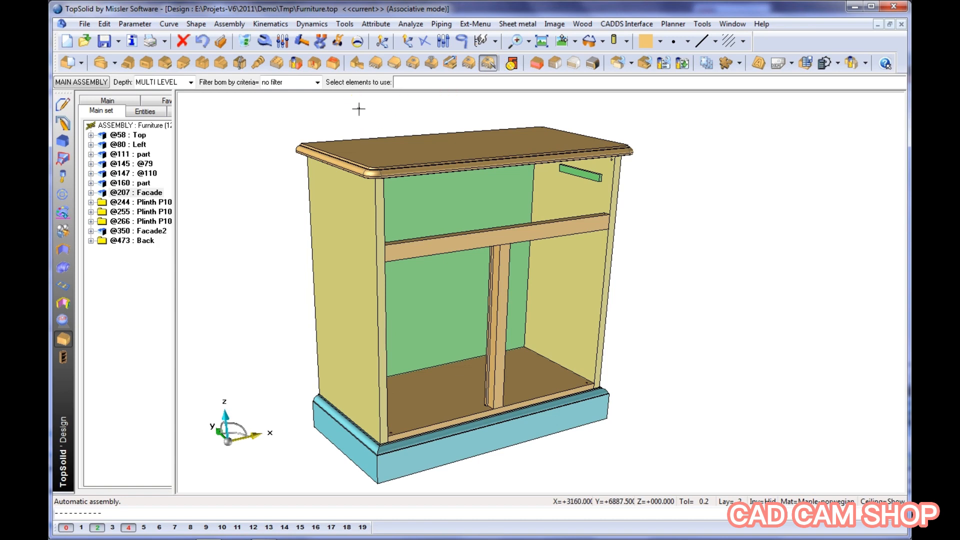
{"action": "left_click_drag", "start_coordinate": [209, 67], "coordinate": [275, 69]}
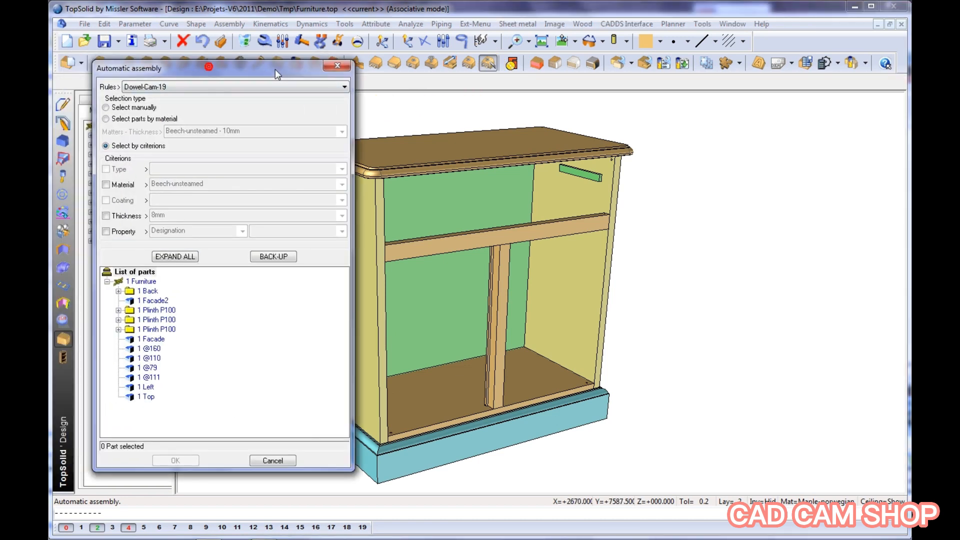
{"action": "left_click", "coordinate": [235, 85]}
{"action": "left_click", "coordinate": [161, 177]}
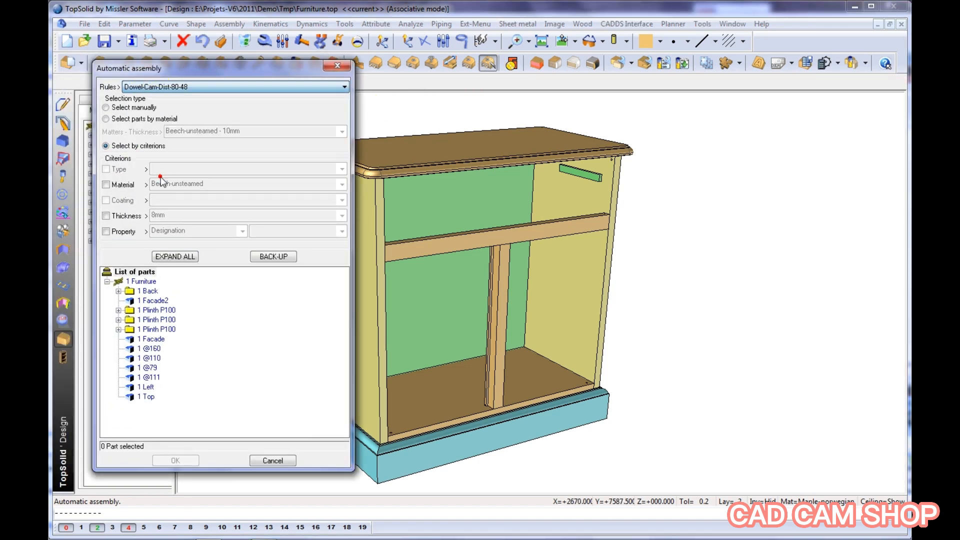
Filter the parts to assemble by the material Maple-norwegian and a thickness of 22 mm
{"action": "left_click", "coordinate": [106, 185]}
{"action": "left_click", "coordinate": [161, 184]}
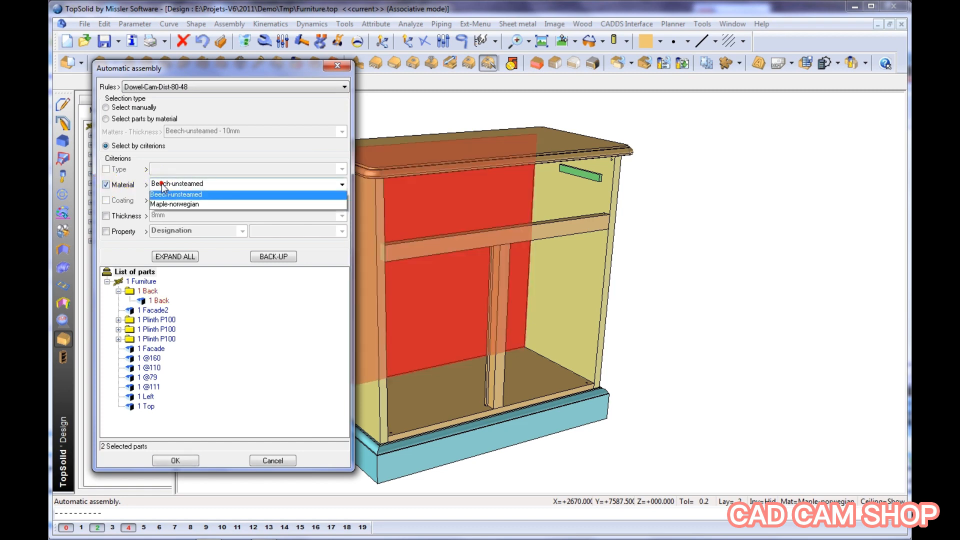
{"action": "left_click", "coordinate": [161, 205]}
{"action": "left_click", "coordinate": [176, 215]}
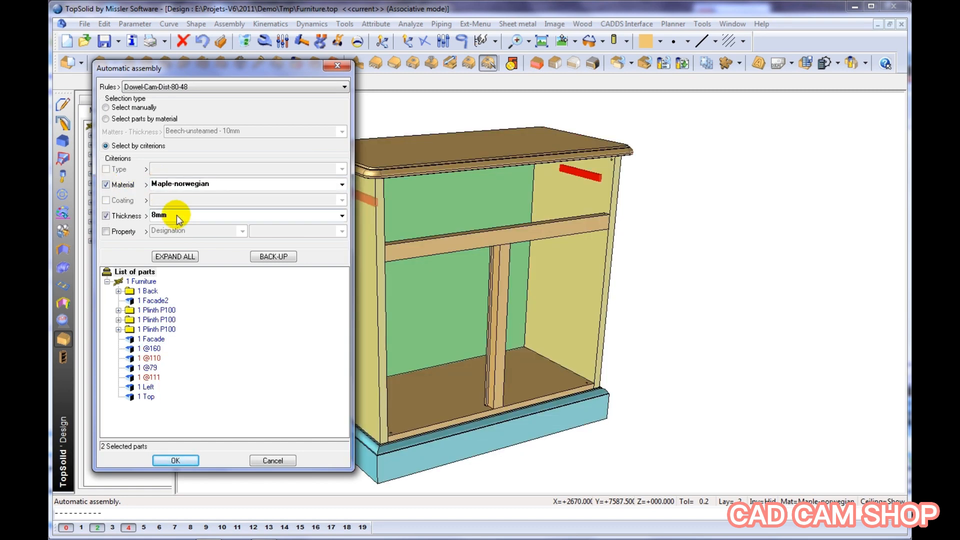
{"action": "left_click", "coordinate": [176, 215]}
{"action": "left_click", "coordinate": [167, 246]}
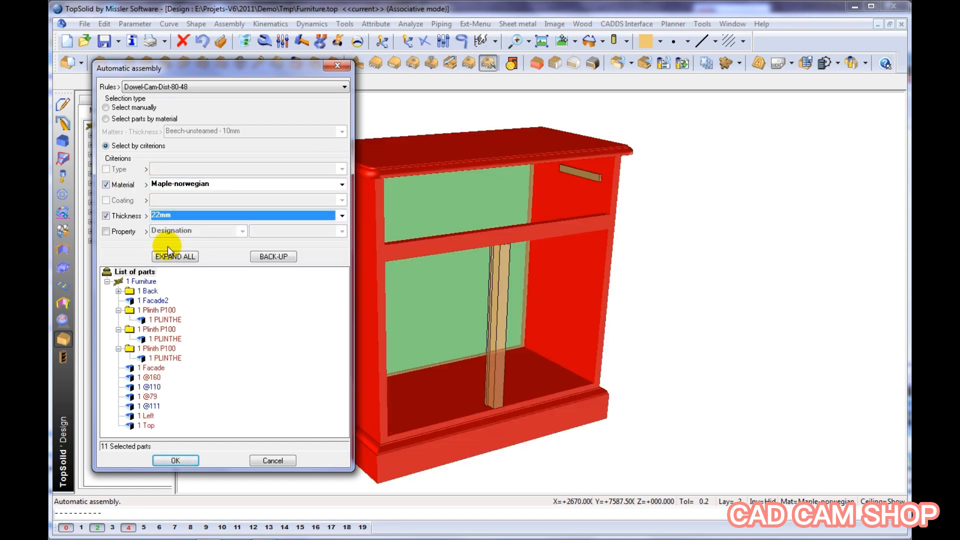
Deselect the three Plinth P100 components and their parts, then accept the remaining part selection
{"action": "left_click", "coordinate": [170, 256]}
{"action": "left_click", "coordinate": [169, 359], "text": "shift"}
{"action": "right_click", "coordinate": [170, 359]}
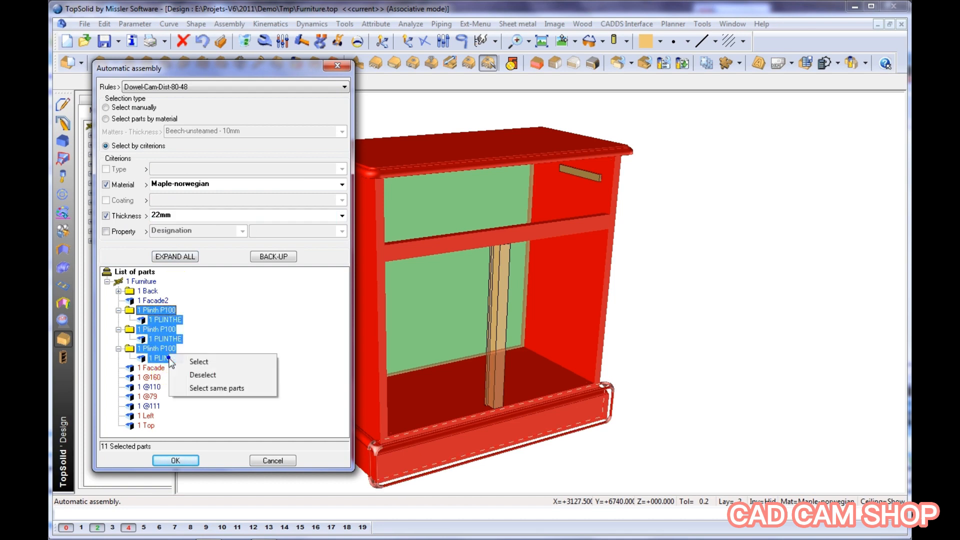
{"action": "left_click", "coordinate": [209, 377]}
{"action": "left_click", "coordinate": [182, 459]}
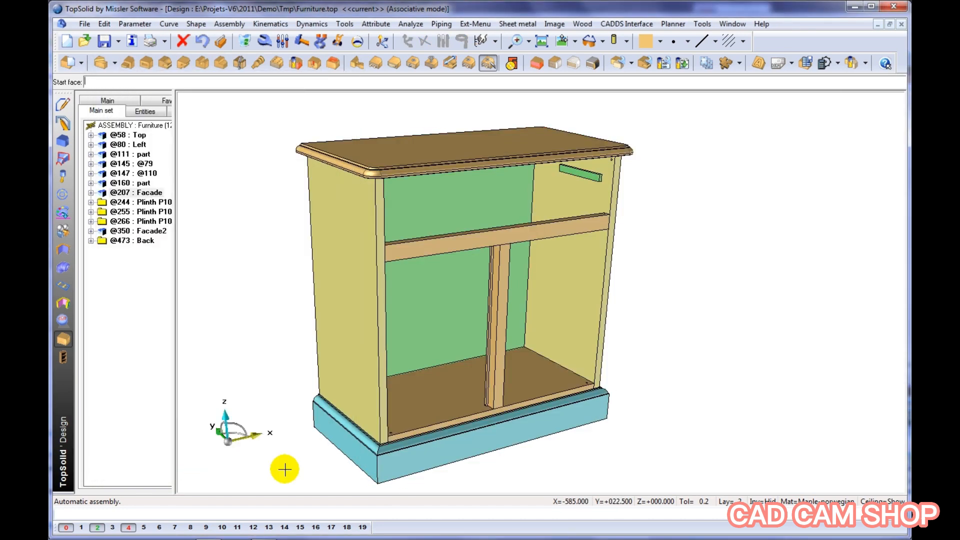
Pick a start face at the cabinet's lower front, choose the inside face option, and accept the proposed dowel and cam assemblies
{"action": "left_click", "coordinate": [413, 459]}
{"action": "right_click", "coordinate": [415, 456]}
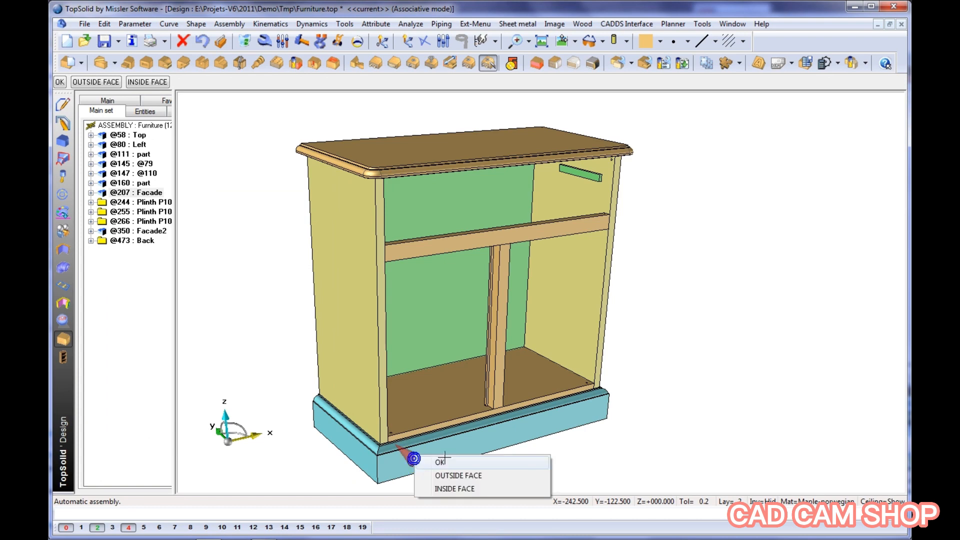
{"action": "left_click", "coordinate": [470, 487]}
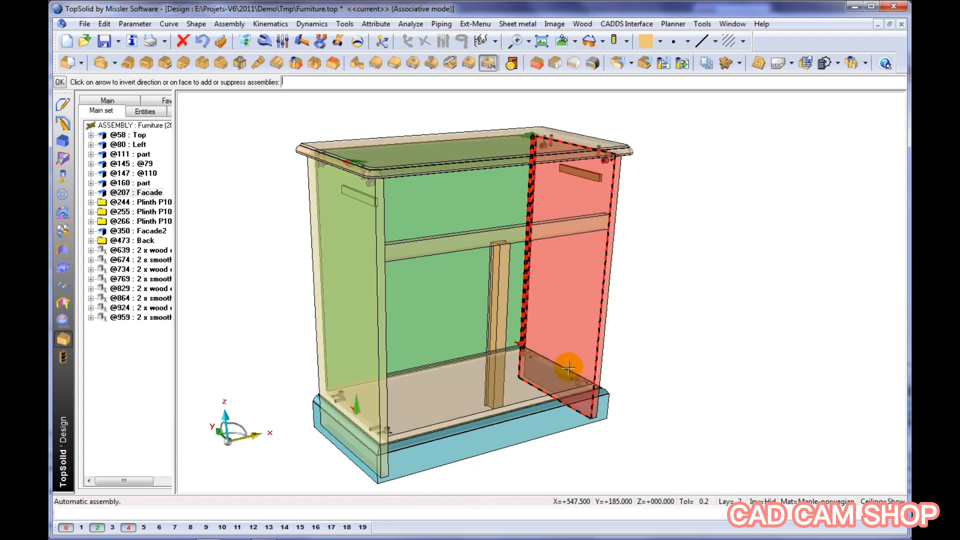
{"action": "scroll", "coordinate": [569, 368], "scroll_direction": "up", "scroll_amount": 3}
{"action": "scroll", "coordinate": [569, 372], "scroll_direction": "down", "scroll_amount": 3}
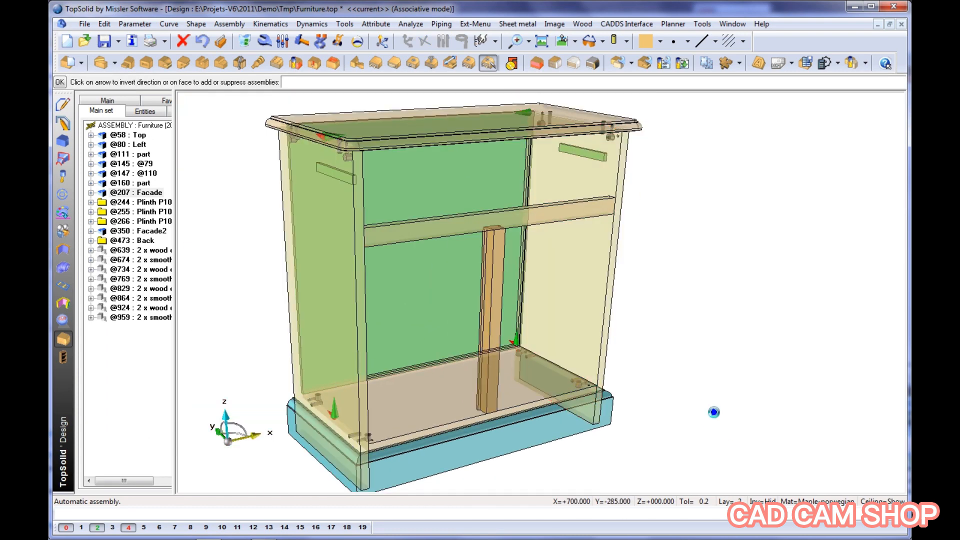
{"action": "key", "text": "Return"}
{"action": "middle_click_drag", "start_coordinate": [713, 412], "coordinate": [655, 386]}
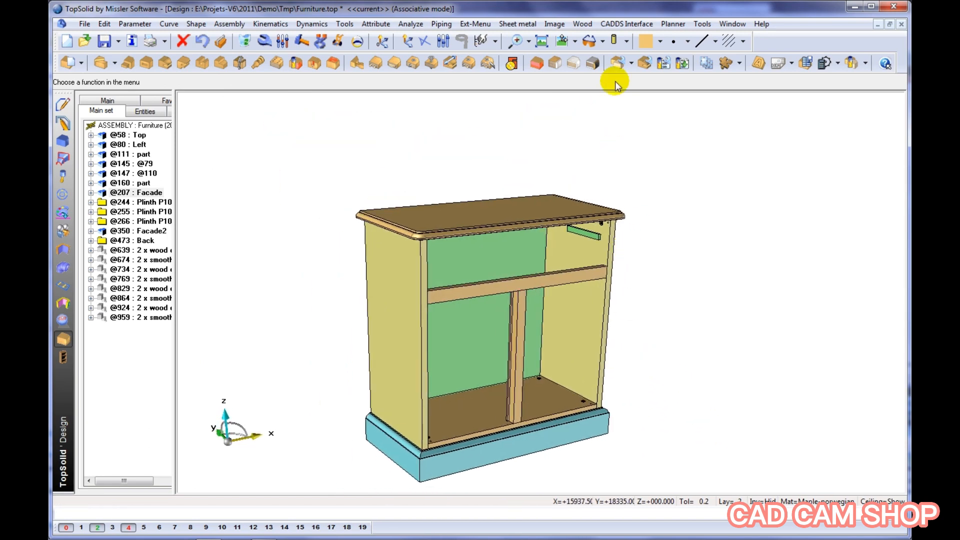
Display the cabinet with realistic wood rendering and apply the Perspective view option, framing the lower compartment
{"action": "left_click", "coordinate": [626, 42]}
{"action": "left_click", "coordinate": [632, 145]}
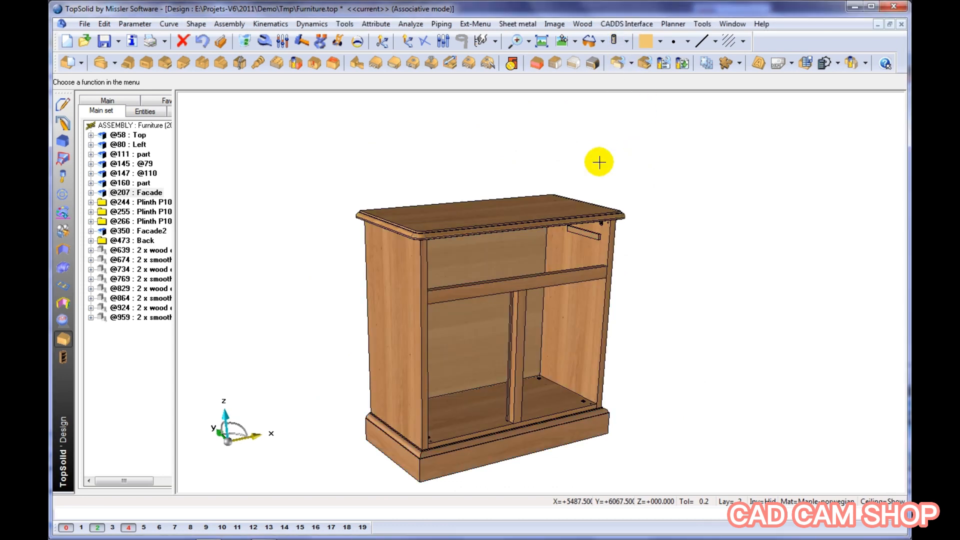
{"action": "right_click", "coordinate": [567, 93]}
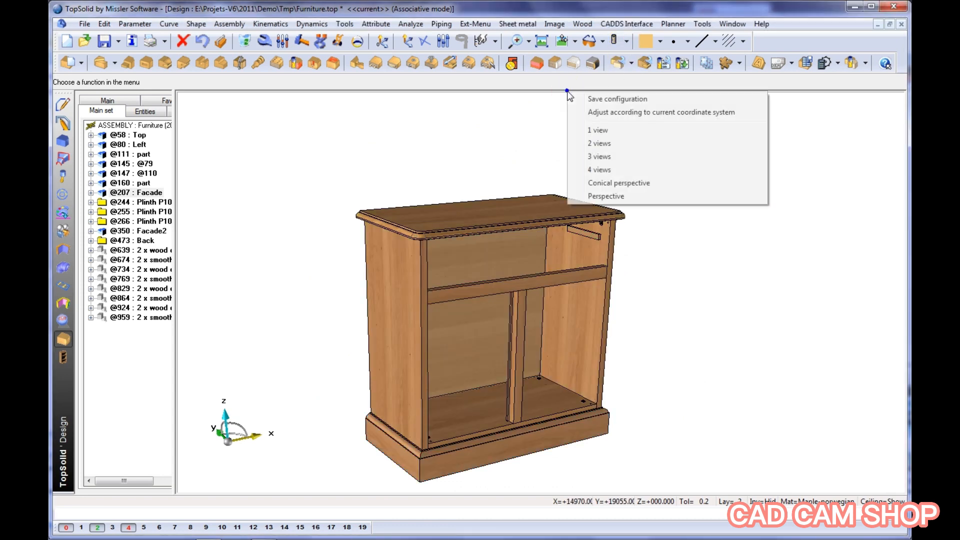
{"action": "left_click", "coordinate": [620, 199]}
{"action": "scroll", "coordinate": [590, 272], "scroll_direction": "up", "scroll_amount": 6}
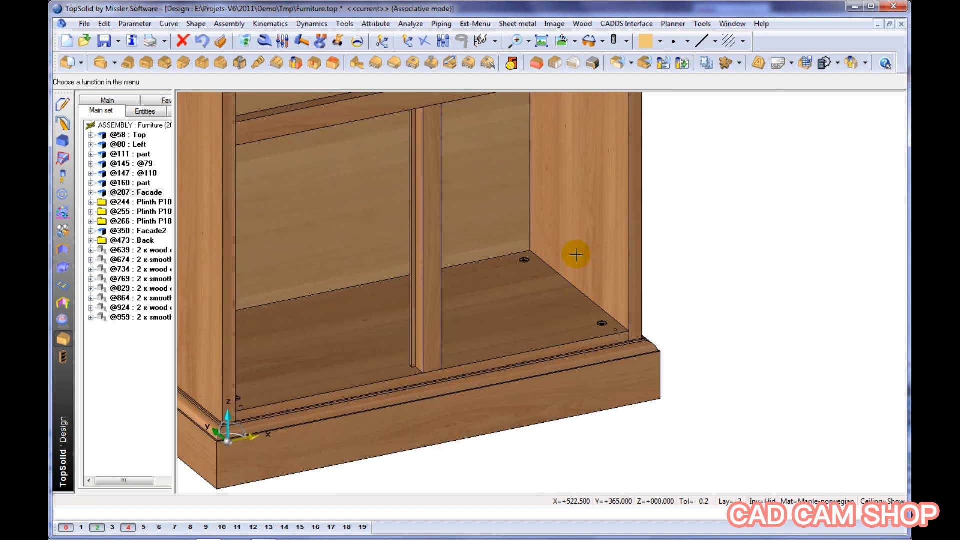
{"action": "middle_click_drag", "start_coordinate": [576, 255], "coordinate": [576, 315]}
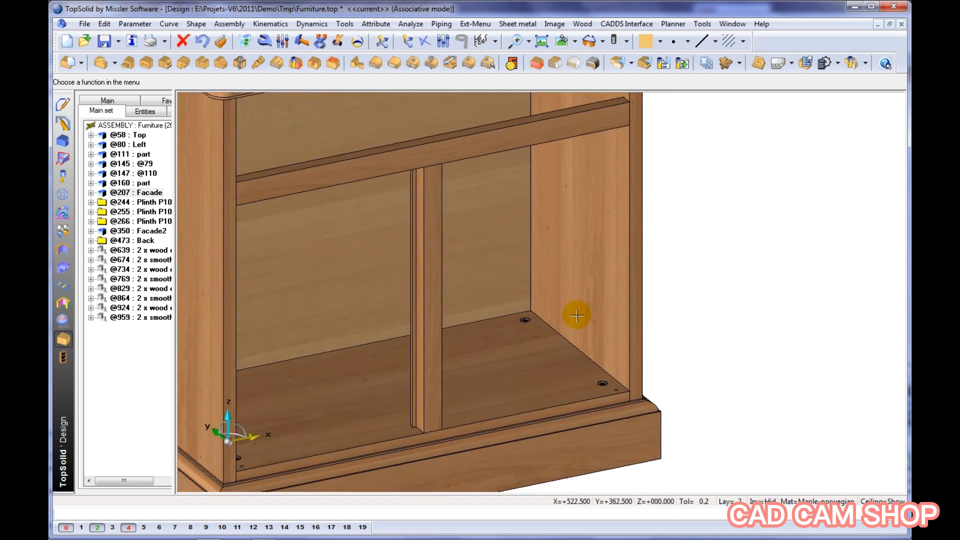
Choose the standard component Simple-Door from the Demo Furniture family of Compos-PiB for inclusion
{"action": "left_click", "coordinate": [63, 196]}
{"action": "left_click", "coordinate": [86, 63]}
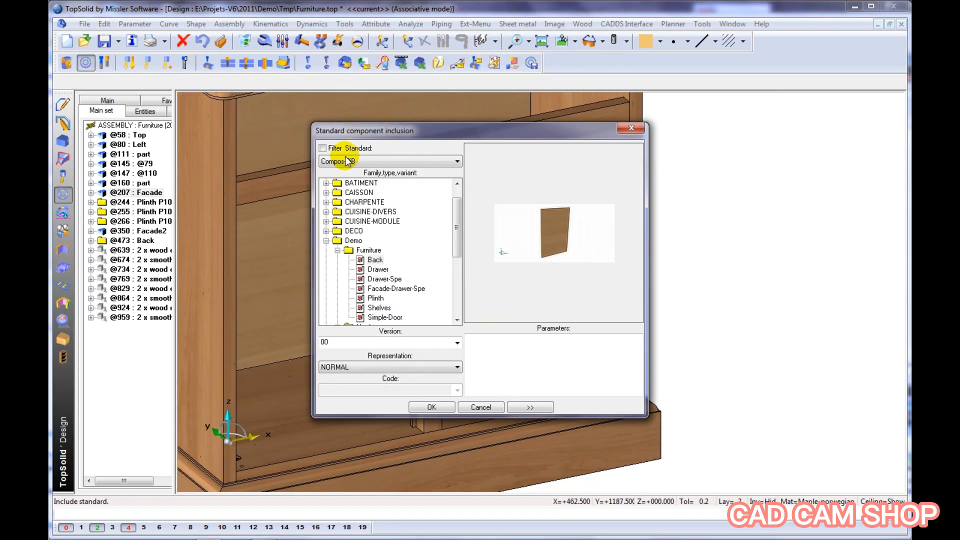
{"action": "left_click", "coordinate": [388, 317]}
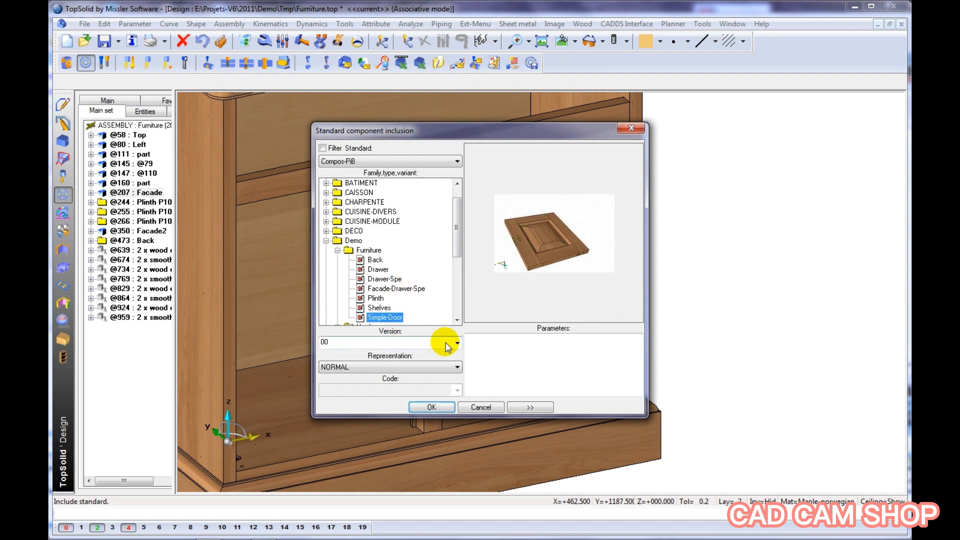
{"action": "left_click", "coordinate": [431, 407]}
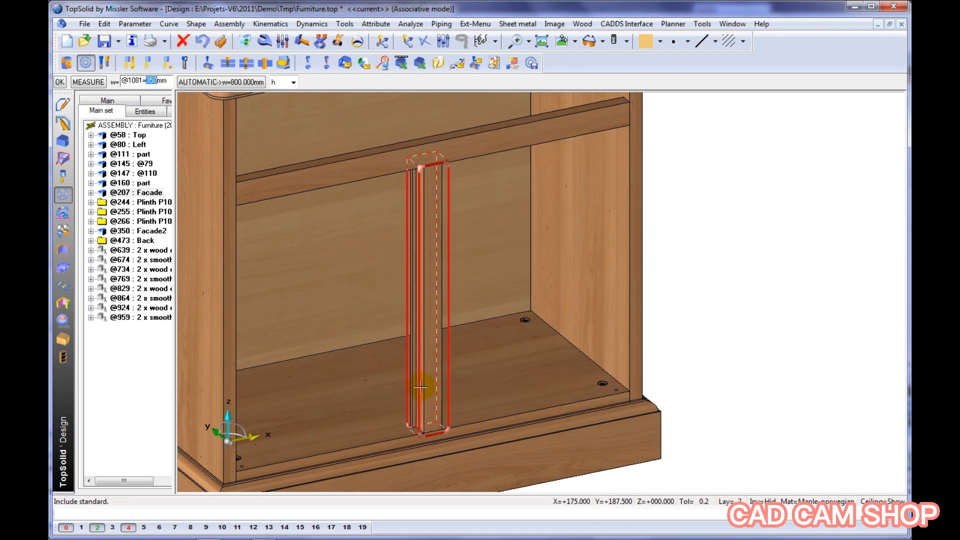
Set the door's width from a measurement between the central upright's face and the cabinet's right side panel
{"action": "left_click", "coordinate": [88, 82]}
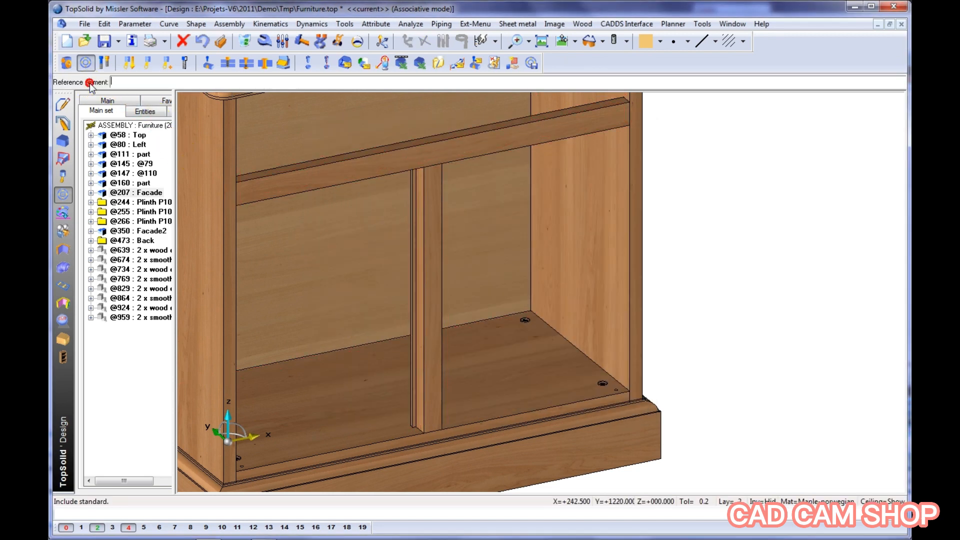
{"action": "left_click", "coordinate": [437, 295]}
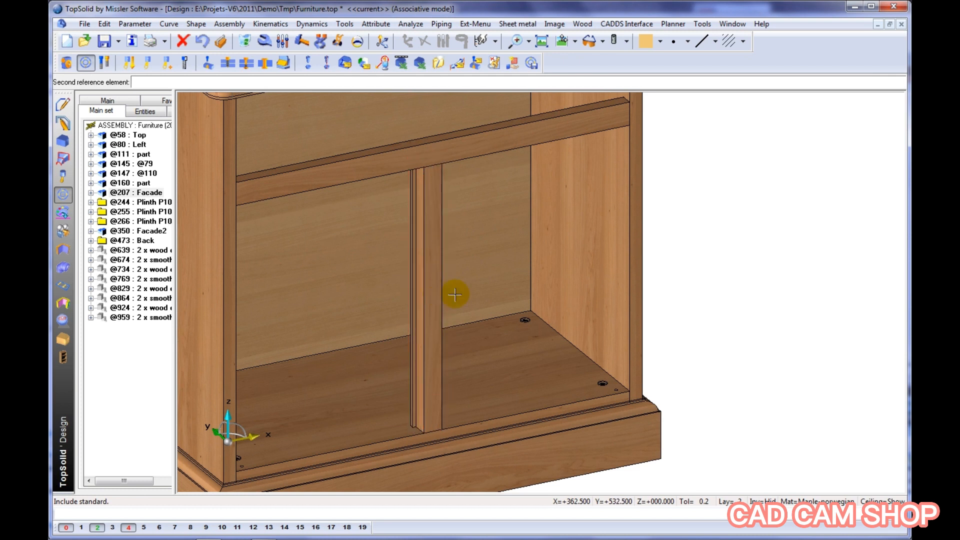
{"action": "left_click", "coordinate": [583, 262]}
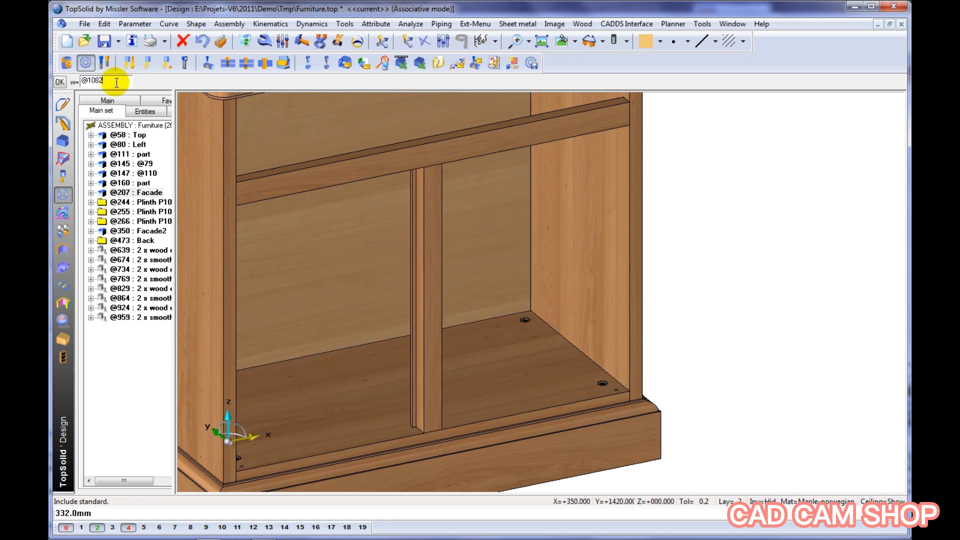
{"action": "key", "text": "Return"}
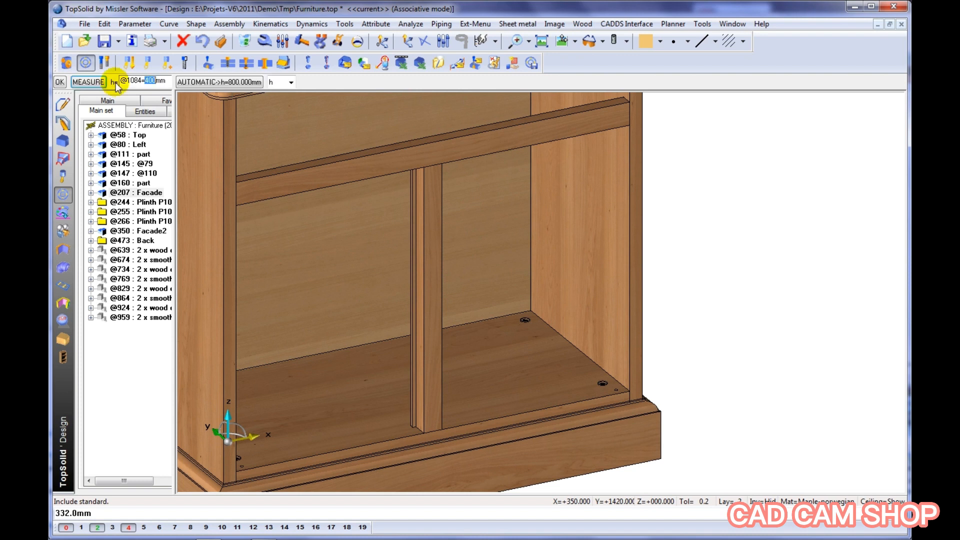
Set the door's height from a measurement along the central upright
{"action": "left_click", "coordinate": [89, 83]}
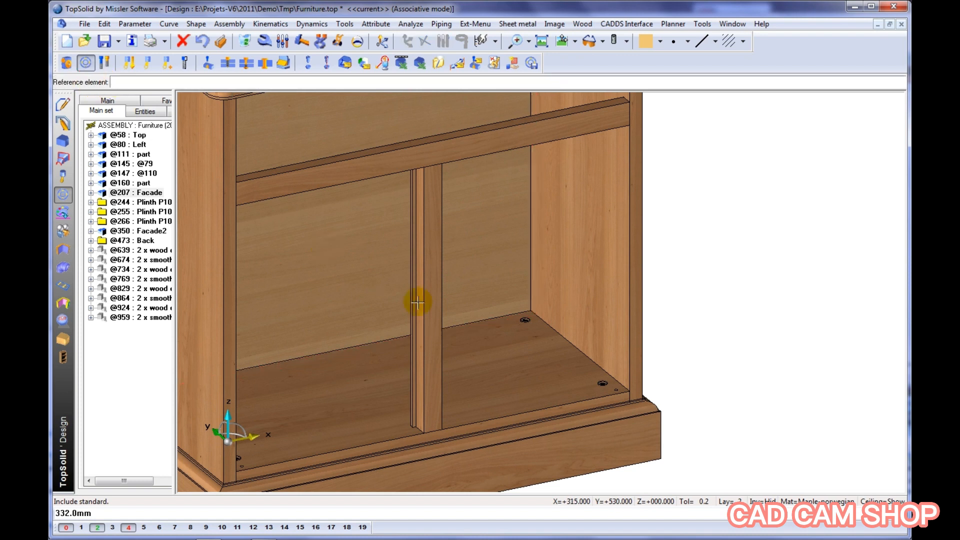
{"action": "left_click", "coordinate": [441, 313]}
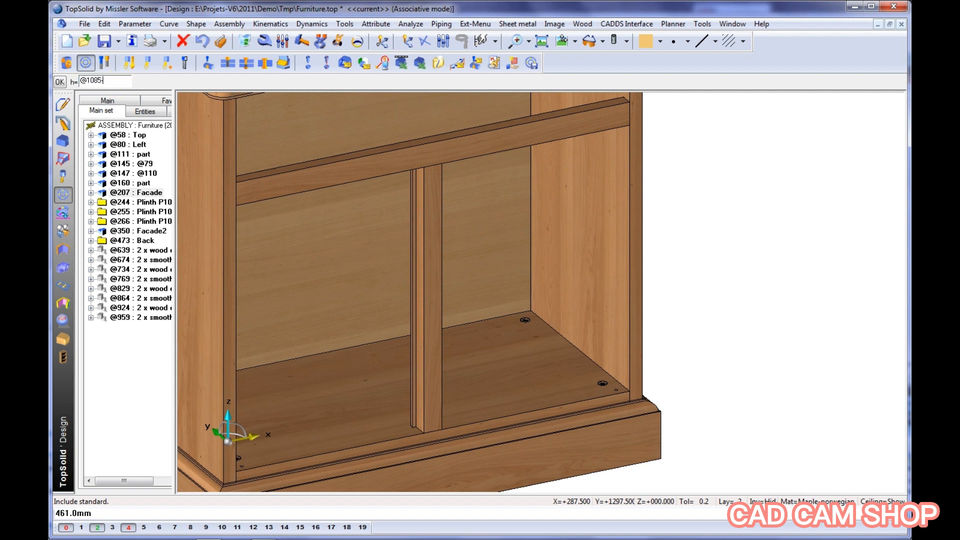
{"action": "key", "text": "Return"}
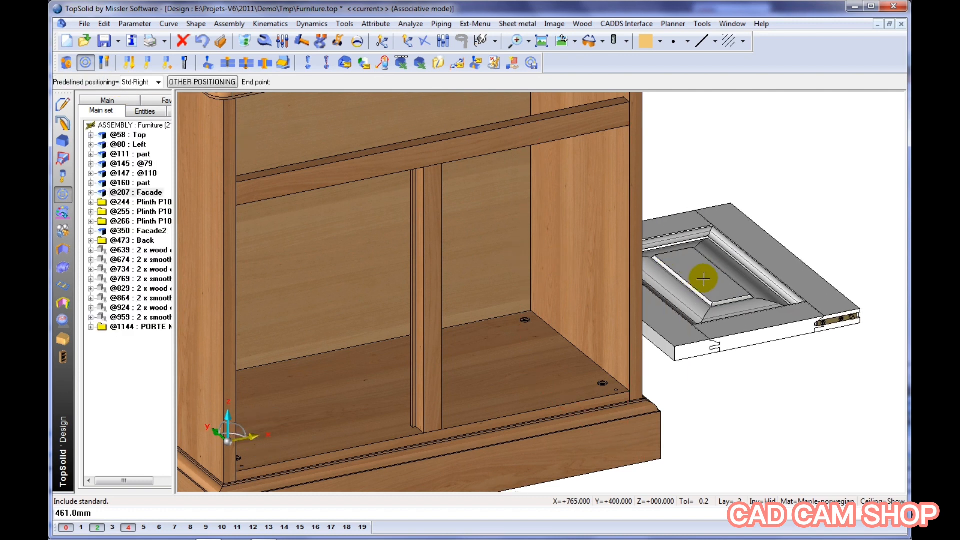
Place the door with the Std-Right positioning, putting its axis on the small hole at the floor panel's front right corner
{"action": "right_click", "coordinate": [703, 279]}
{"action": "mouse_move", "coordinate": [724, 282]}
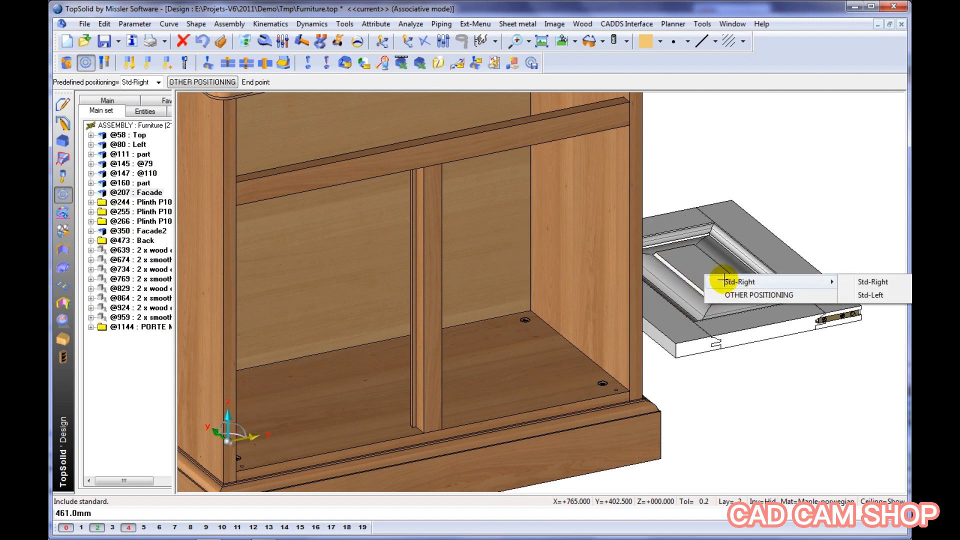
{"action": "left_click", "coordinate": [874, 282]}
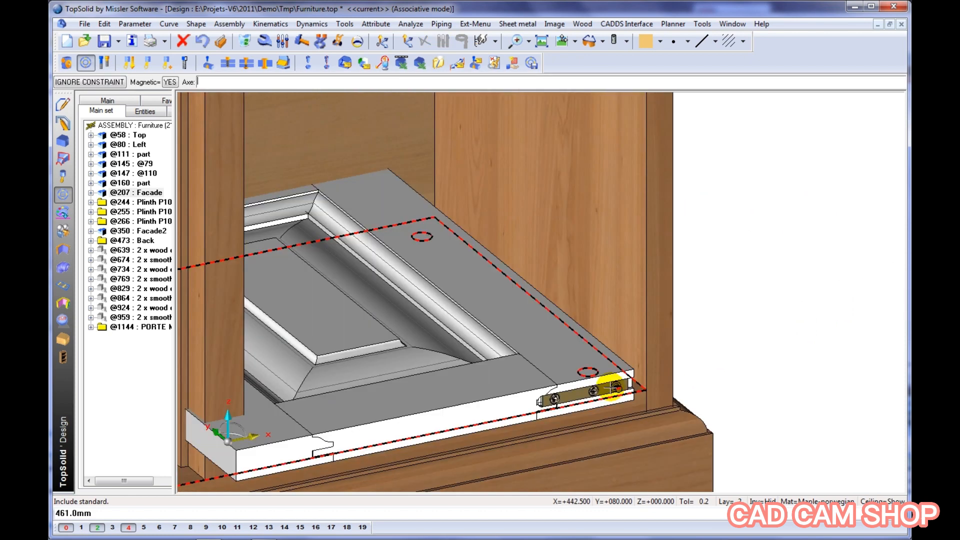
{"action": "scroll", "coordinate": [625, 393], "scroll_direction": "up", "scroll_amount": 2}
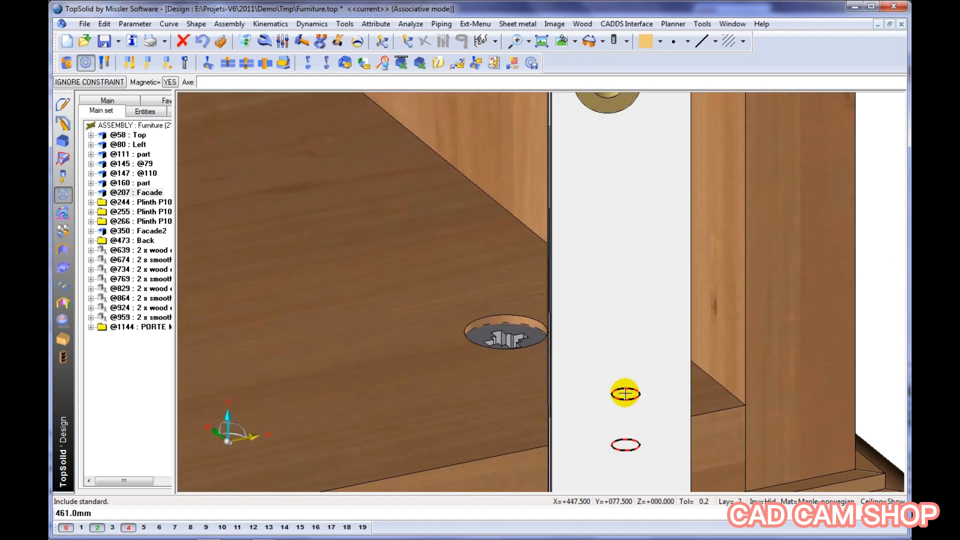
{"action": "left_click", "coordinate": [626, 393]}
Apply the right door's vertical constraint against the cabinet floor and finish its positioning without propagation
{"action": "scroll", "coordinate": [422, 385], "scroll_direction": "down", "scroll_amount": 3}
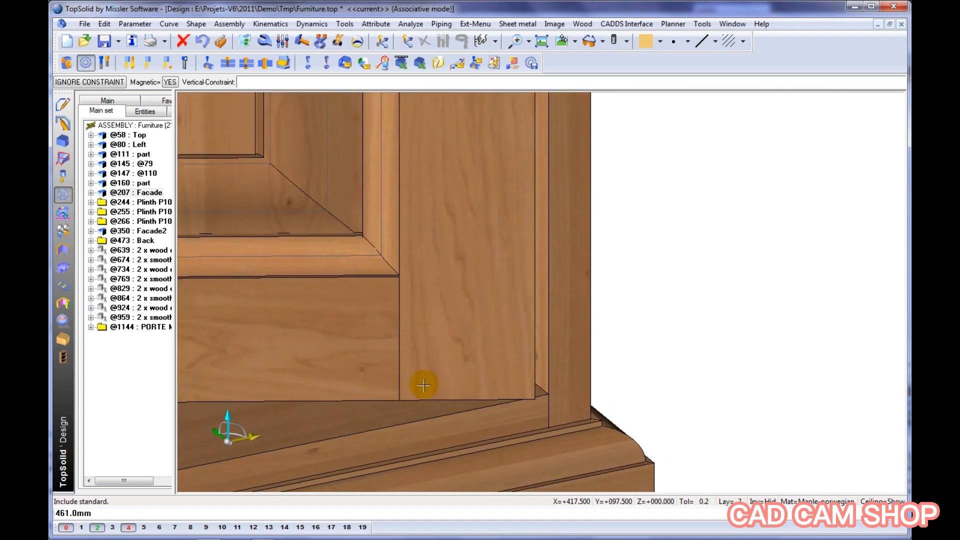
{"action": "left_click", "coordinate": [396, 394]}
{"action": "scroll", "coordinate": [583, 363], "scroll_direction": "up", "scroll_amount": 2}
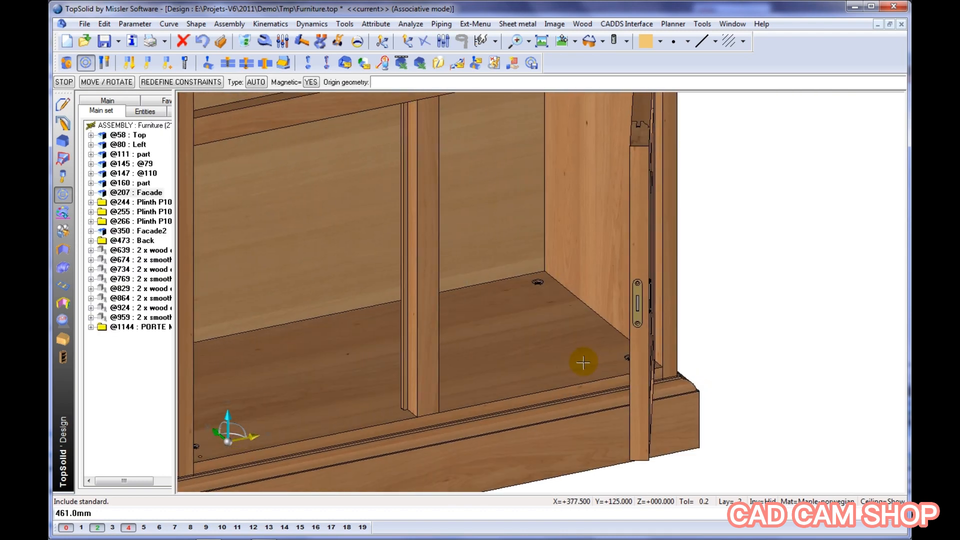
{"action": "middle_click", "coordinate": [583, 362]}
{"action": "scroll", "coordinate": [588, 363], "scroll_direction": "down", "scroll_amount": 2}
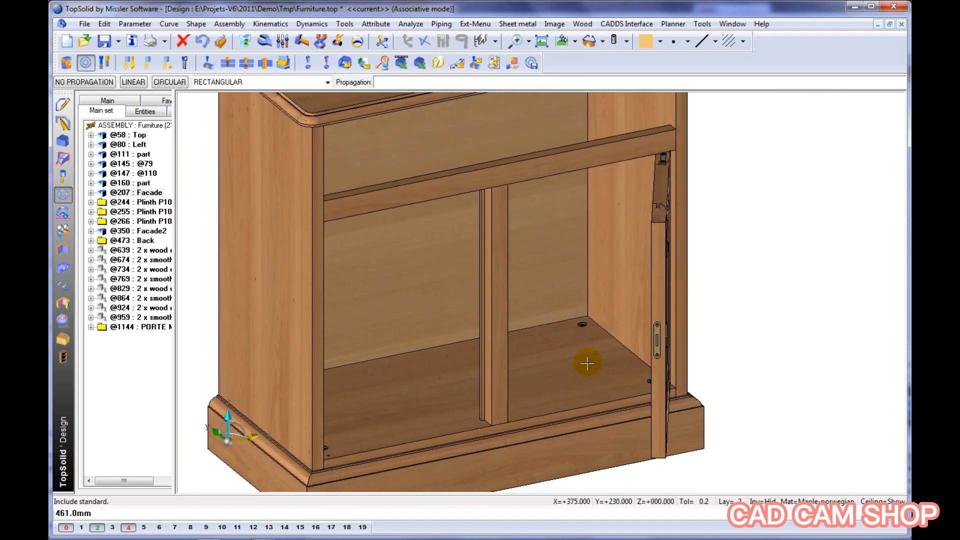
{"action": "middle_click", "coordinate": [587, 363]}
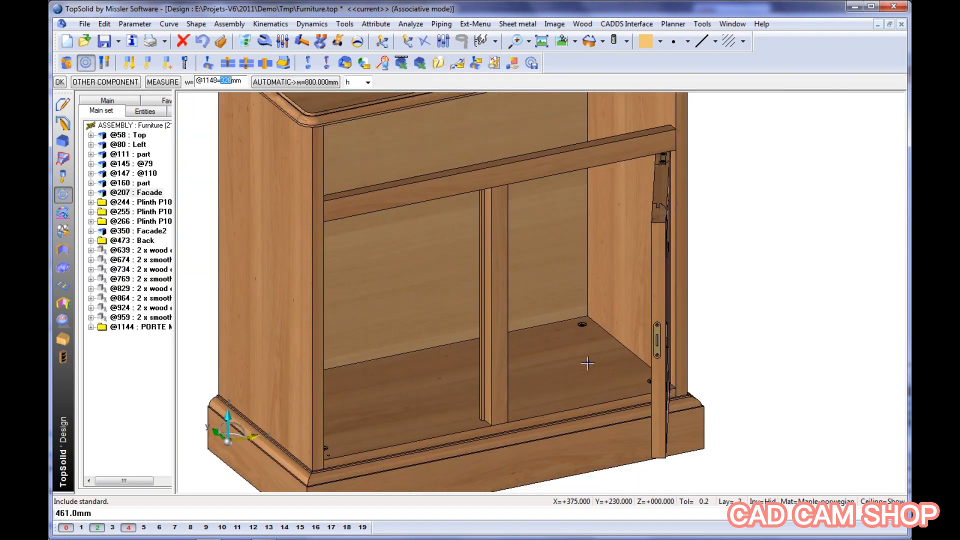
{"action": "left_click", "coordinate": [658, 320]}
{"action": "left_click", "coordinate": [681, 341]}
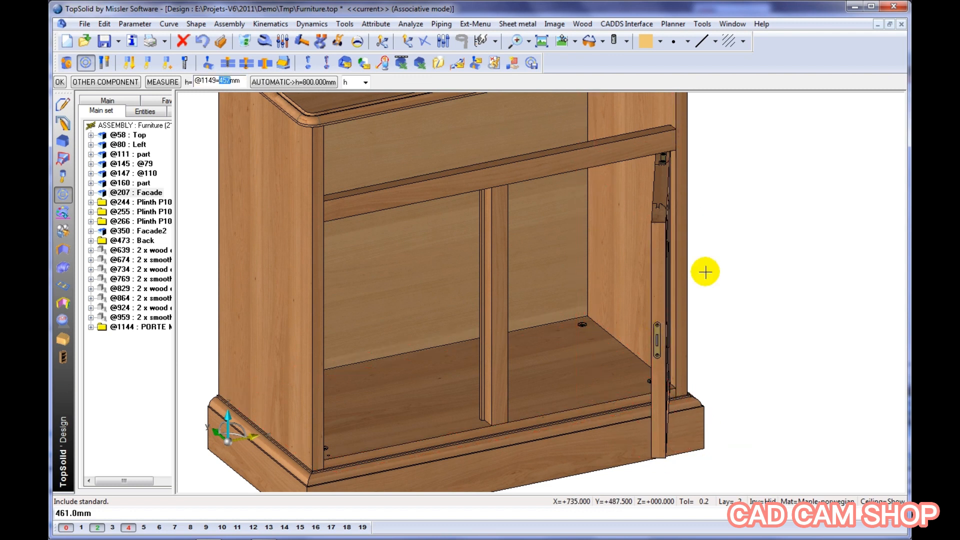
{"action": "left_click", "coordinate": [662, 300]}
{"action": "left_click", "coordinate": [678, 318]}
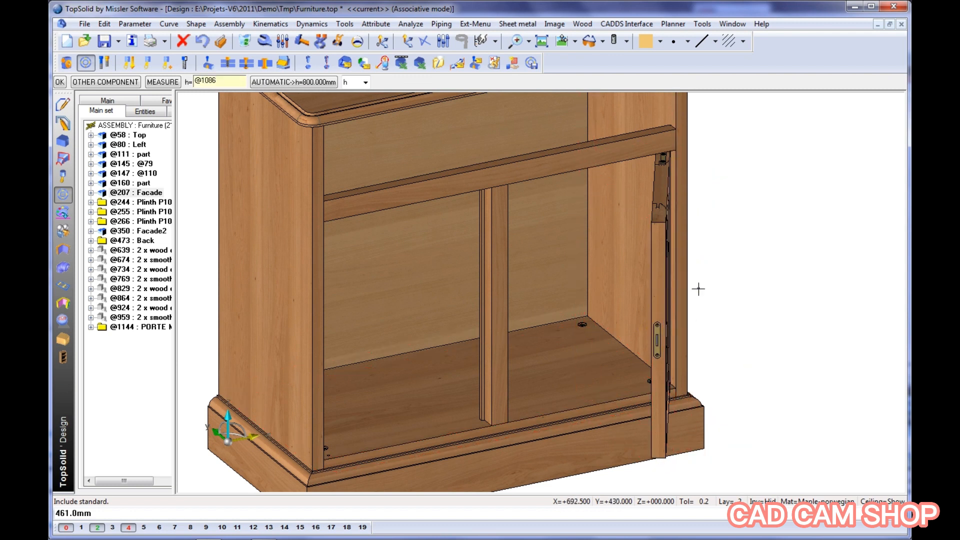
{"action": "middle_click_drag", "start_coordinate": [503, 364], "coordinate": [620, 239]}
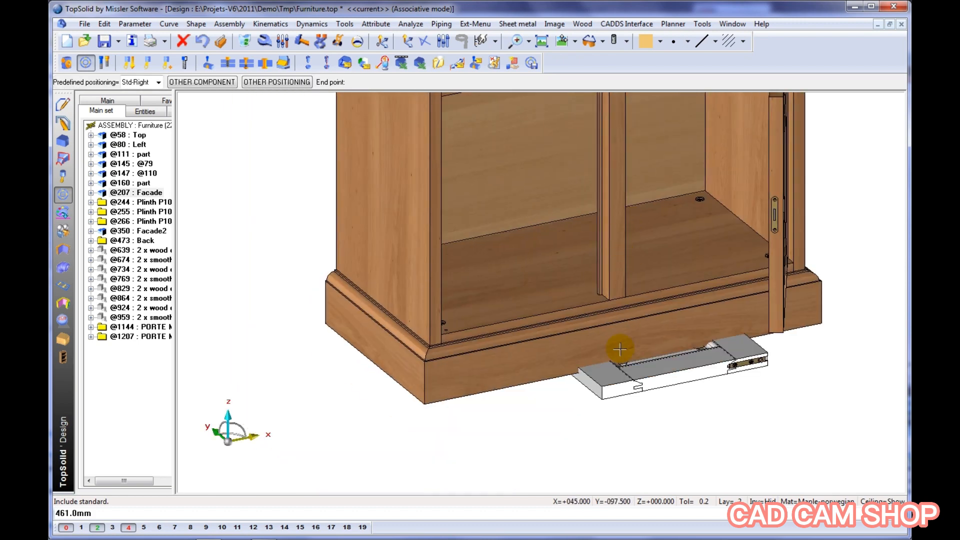
Place the second door with the Std-Left positioning, putting its axis on the small hole at the floor panel's front left corner
{"action": "right_click", "coordinate": [656, 389]}
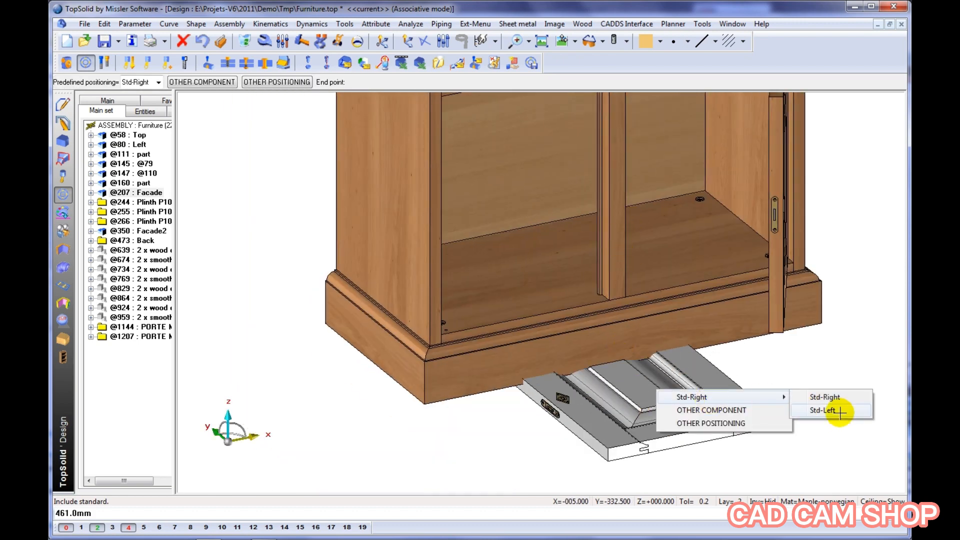
{"action": "left_click", "coordinate": [822, 410]}
{"action": "scroll", "coordinate": [508, 347], "scroll_direction": "up", "scroll_amount": 6}
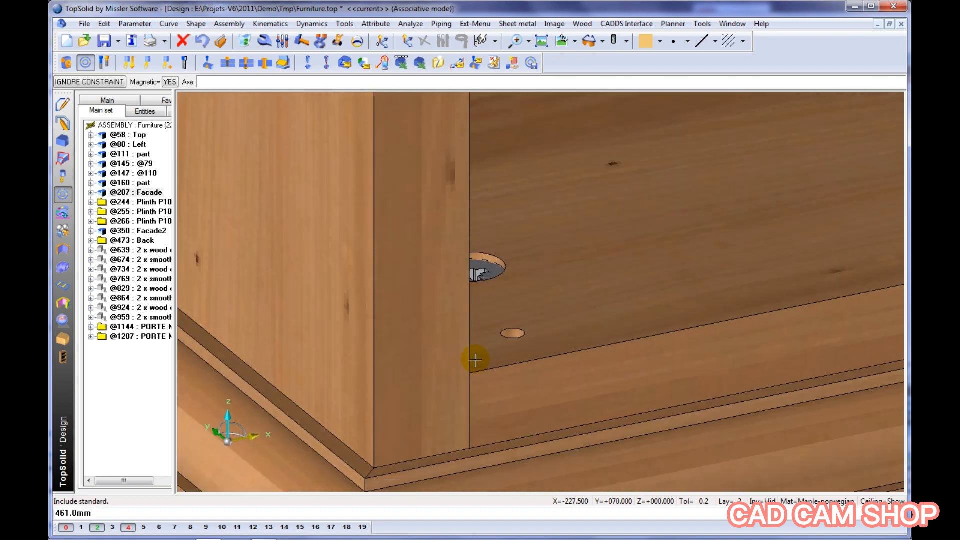
{"action": "left_click", "coordinate": [540, 311]}
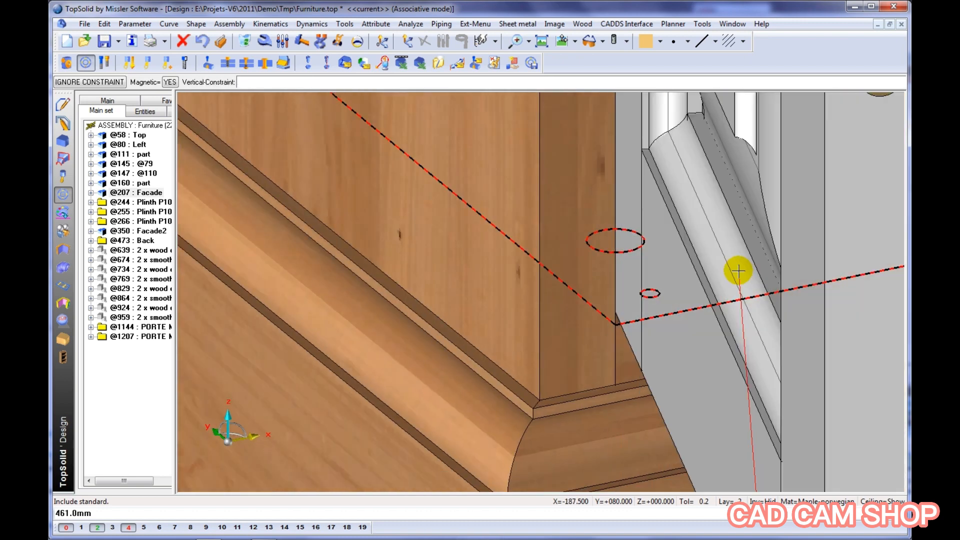
Apply the left door's vertical constraint against the cabinet floor and finish constraining it
{"action": "left_click", "coordinate": [734, 269]}
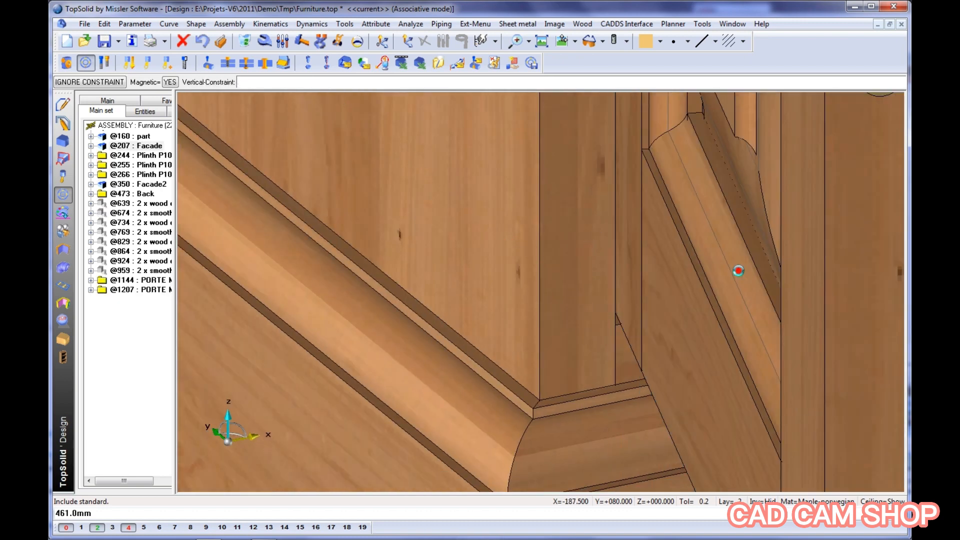
{"action": "key", "text": "Escape"}
{"action": "scroll", "coordinate": [594, 288], "scroll_direction": "down", "scroll_amount": 4}
{"action": "middle_click_drag", "start_coordinate": [608, 264], "coordinate": [392, 375]}
{"action": "scroll", "coordinate": [392, 375], "scroll_direction": "down", "scroll_amount": 4}
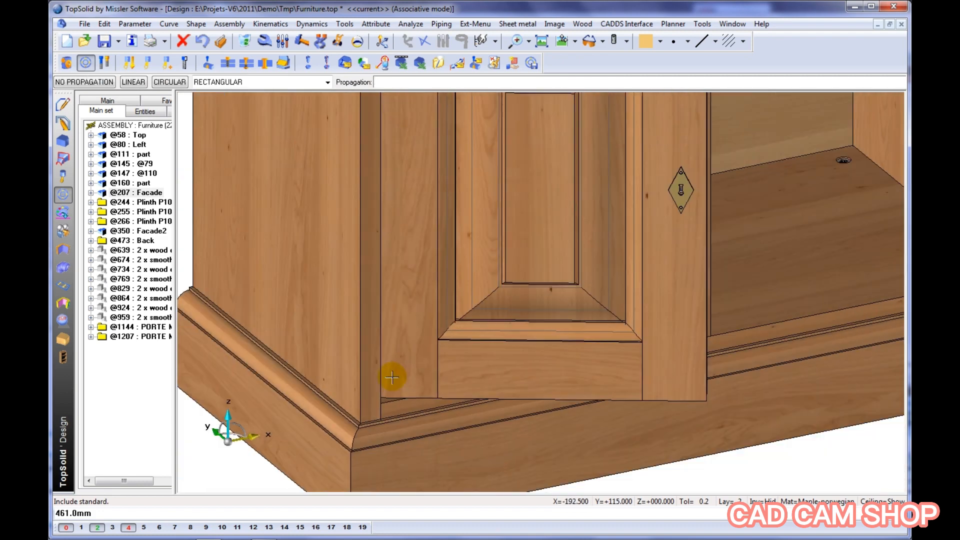
Swing the left door and the right door closed against the cabinet front with the Move parents command
{"action": "middle_click_drag", "start_coordinate": [411, 314], "coordinate": [398, 364]}
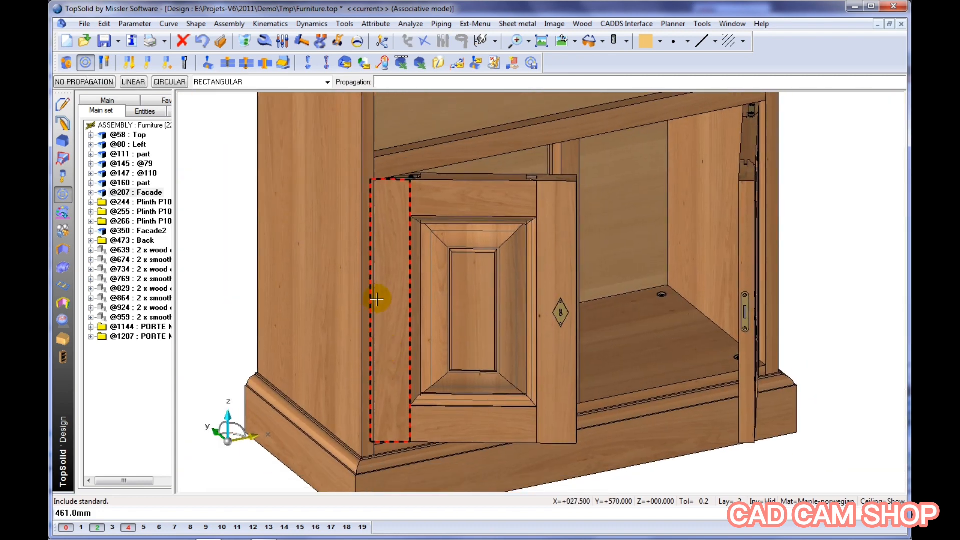
{"action": "scroll", "coordinate": [379, 300], "scroll_direction": "down", "scroll_amount": 1}
{"action": "middle_click_drag", "start_coordinate": [378, 298], "coordinate": [367, 313]}
{"action": "scroll", "coordinate": [367, 313], "scroll_direction": "down", "scroll_amount": 1}
{"action": "left_click", "coordinate": [339, 42]}
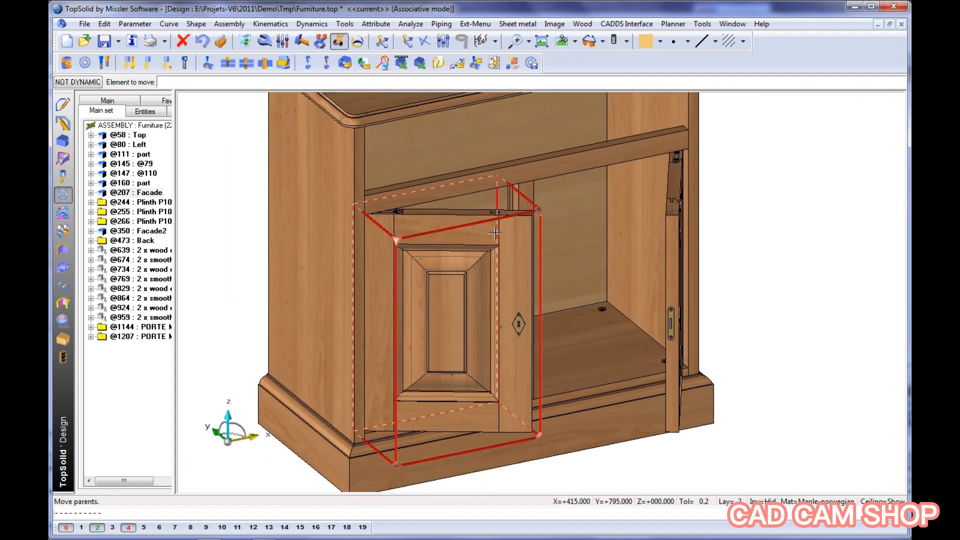
{"action": "left_click", "coordinate": [495, 232]}
{"action": "left_click", "coordinate": [496, 197]}
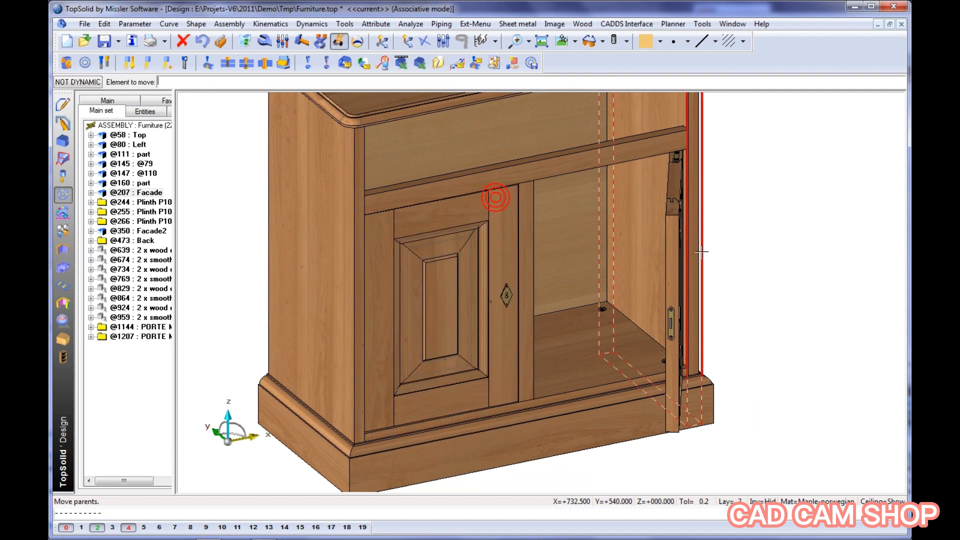
{"action": "left_click", "coordinate": [669, 248]}
{"action": "left_click", "coordinate": [520, 215]}
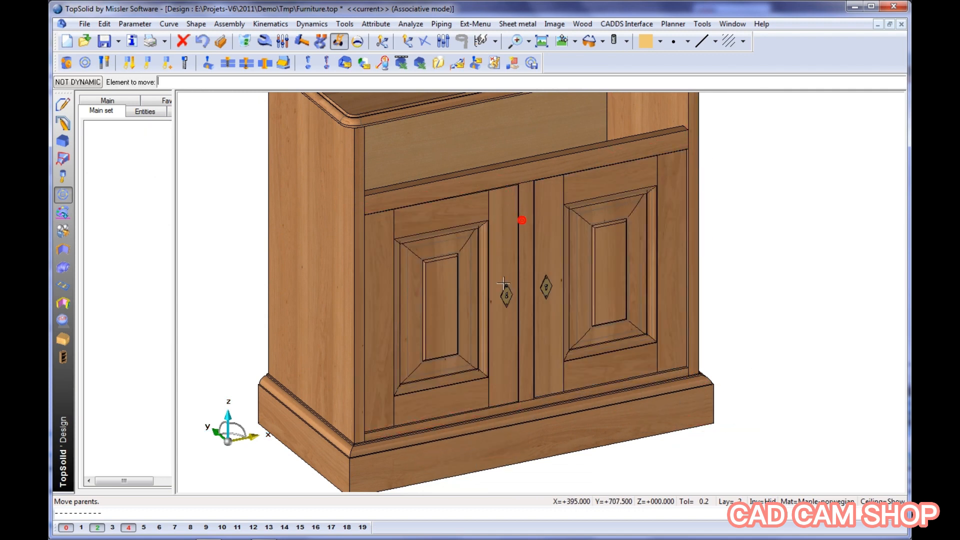
Choose the standard component Drawer-Spe from the Demo Furniture family of Compos-PiB for inclusion
{"action": "middle_click_drag", "start_coordinate": [520, 216], "coordinate": [519, 308]}
{"action": "scroll", "coordinate": [519, 309], "scroll_direction": "up", "scroll_amount": 2}
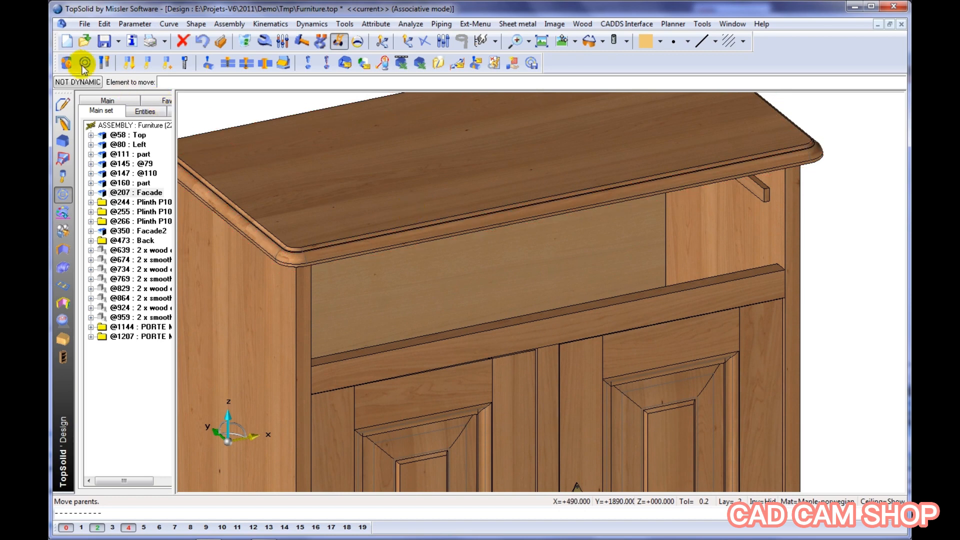
{"action": "left_click", "coordinate": [86, 63]}
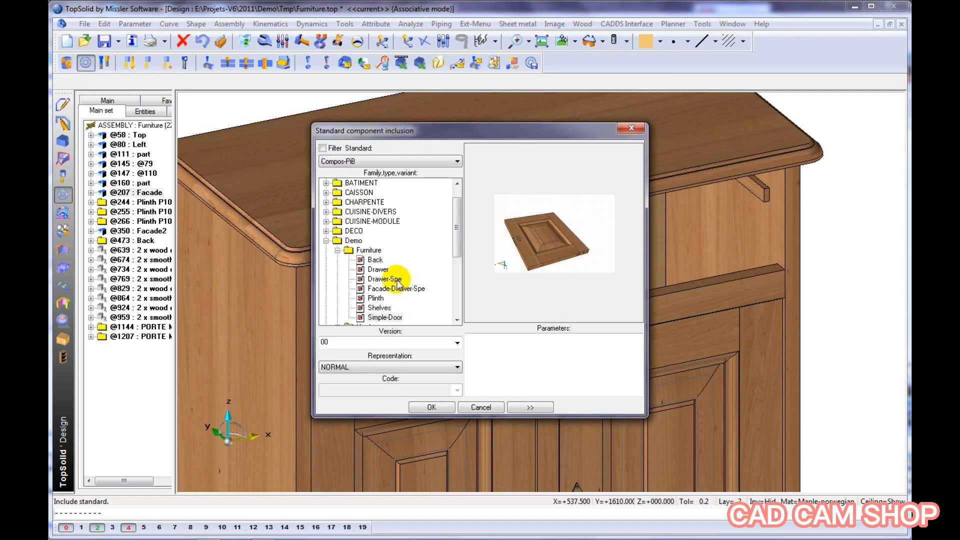
{"action": "left_click", "coordinate": [396, 279]}
{"action": "left_click", "coordinate": [432, 407]}
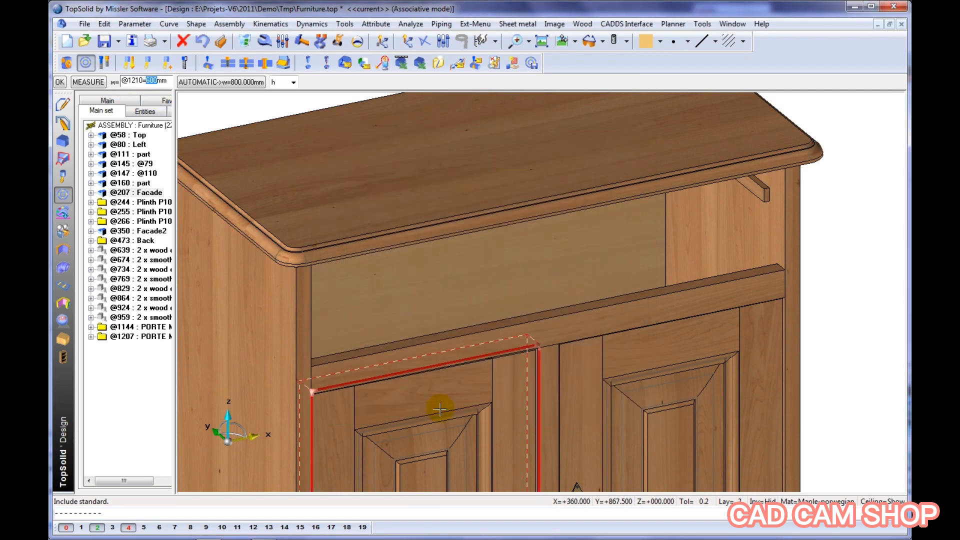
Set the drawer's width to the length measured along the crosspiece above the doors, less 2 mm
{"action": "right_click", "coordinate": [439, 410]}
{"action": "left_click", "coordinate": [483, 426]}
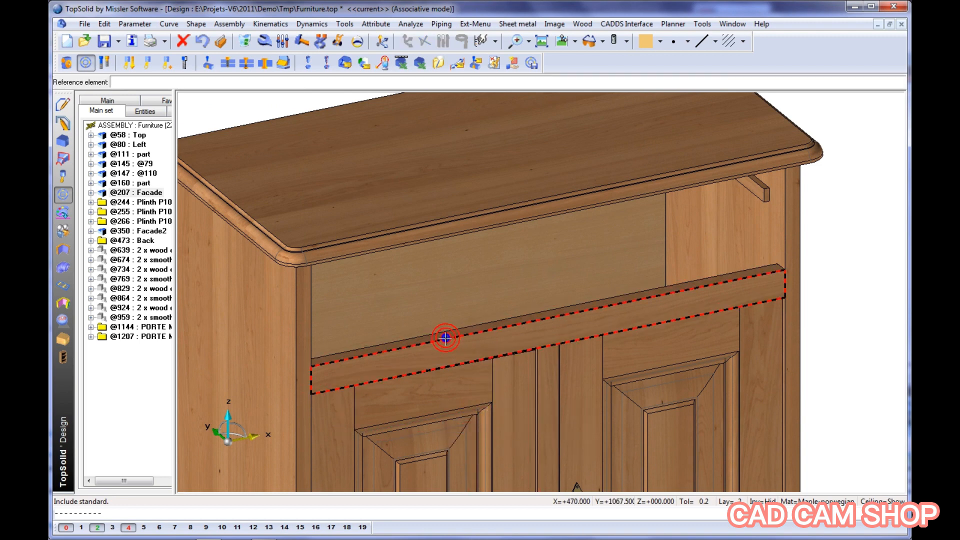
{"action": "left_click", "coordinate": [445, 339]}
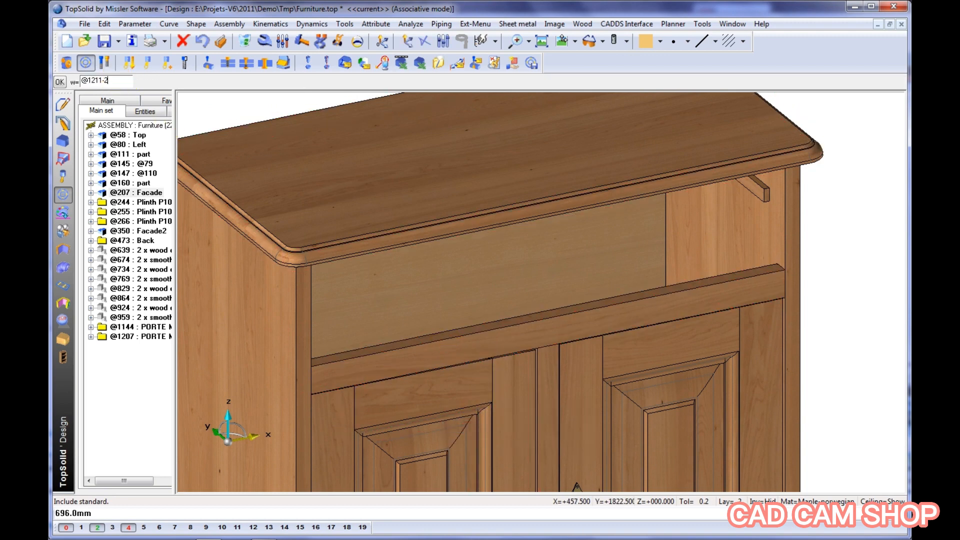
{"action": "key", "text": "Return"}
Set the drawer's depth to the distance measured from the back panel to the side panel's front edge, less a clearance
{"action": "middle_click_drag", "start_coordinate": [522, 294], "coordinate": [563, 289]}
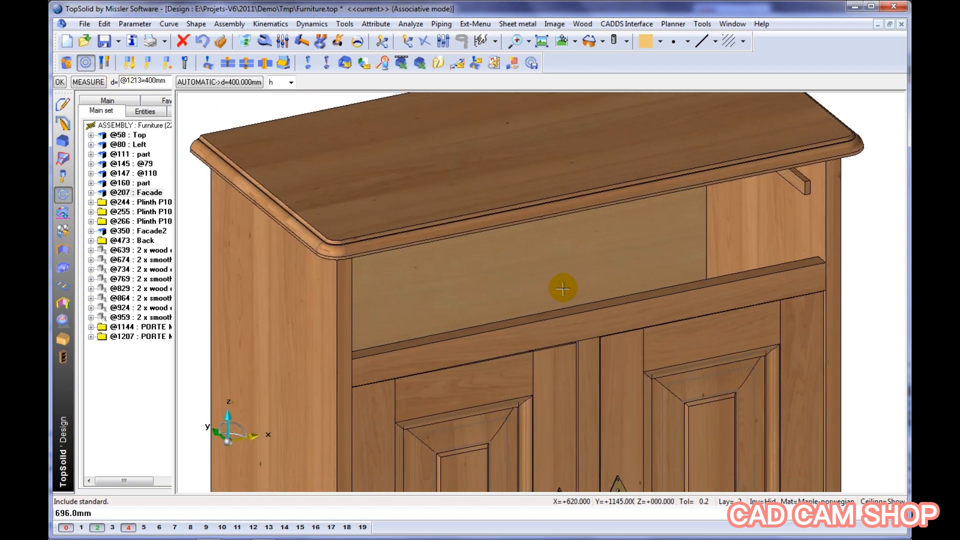
{"action": "left_click", "coordinate": [91, 84]}
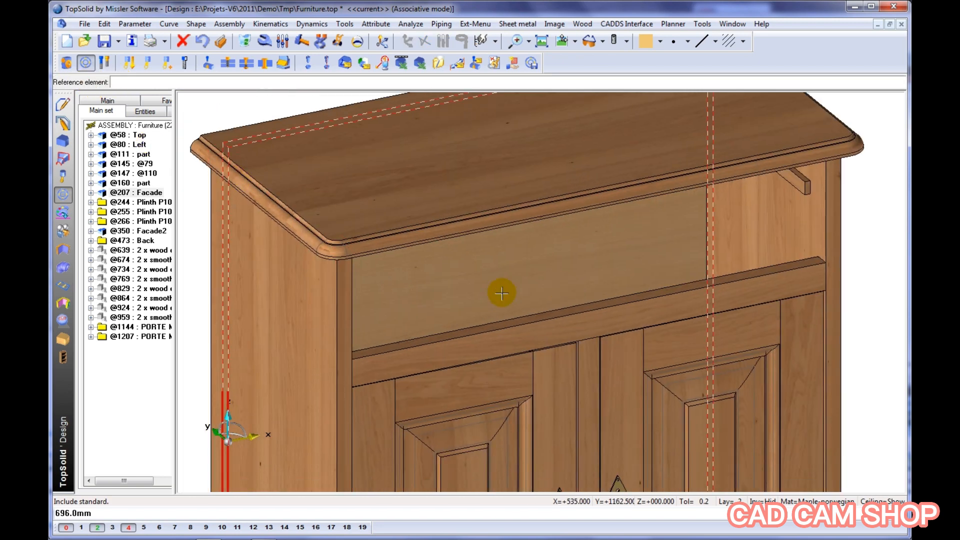
{"action": "left_click", "coordinate": [505, 267]}
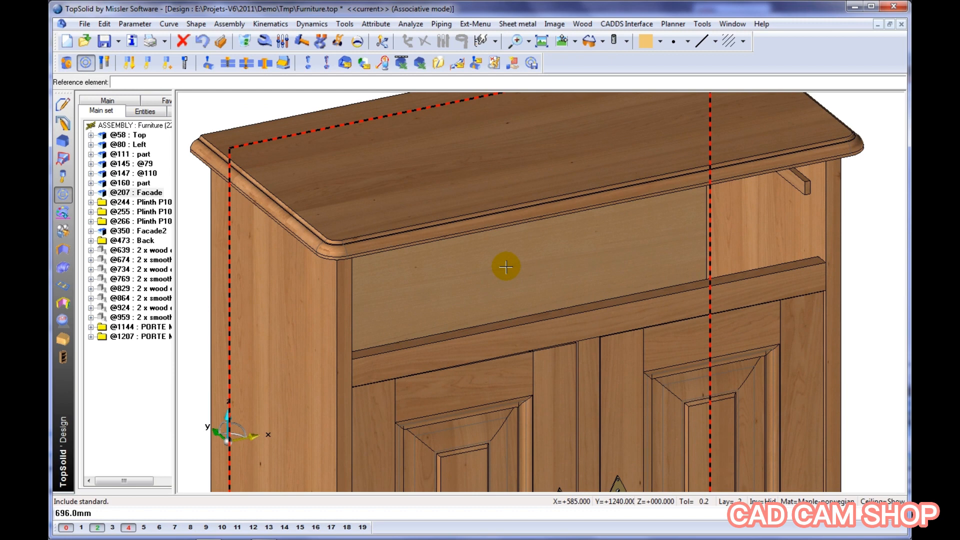
{"action": "left_click", "coordinate": [506, 267]}
{"action": "left_click", "coordinate": [828, 231]}
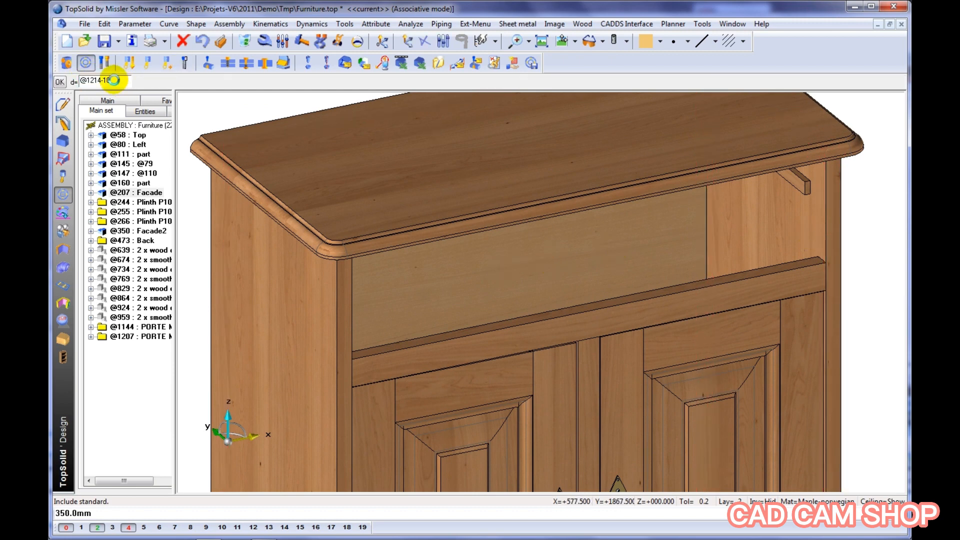
{"action": "key", "text": "Return"}
Position the drawer on the crosspiece above the doors, constrain it laterally against the cabinet's right side, and finish without propagation
{"action": "scroll", "coordinate": [375, 276], "scroll_direction": "down", "scroll_amount": 2}
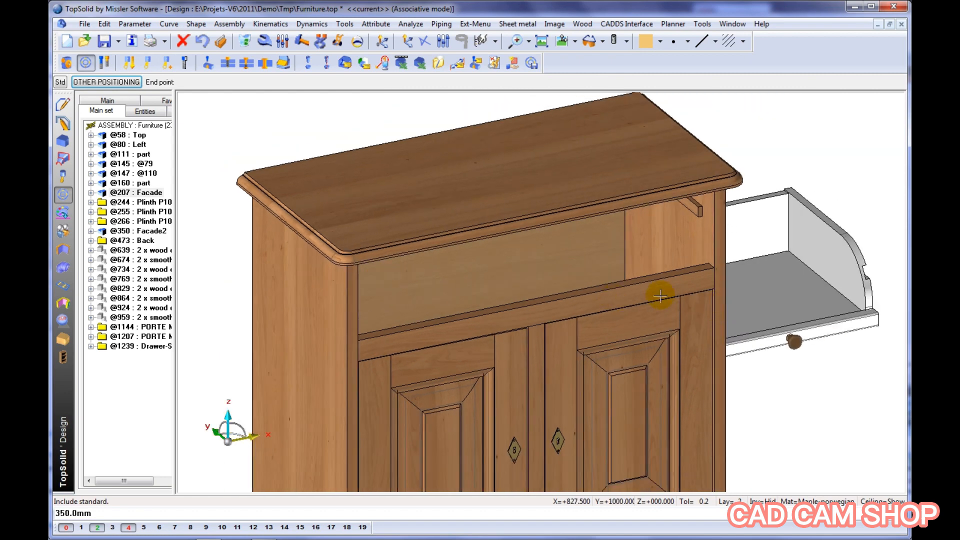
{"action": "left_click", "coordinate": [660, 296]}
{"action": "scroll", "coordinate": [700, 205], "scroll_direction": "up", "scroll_amount": 5}
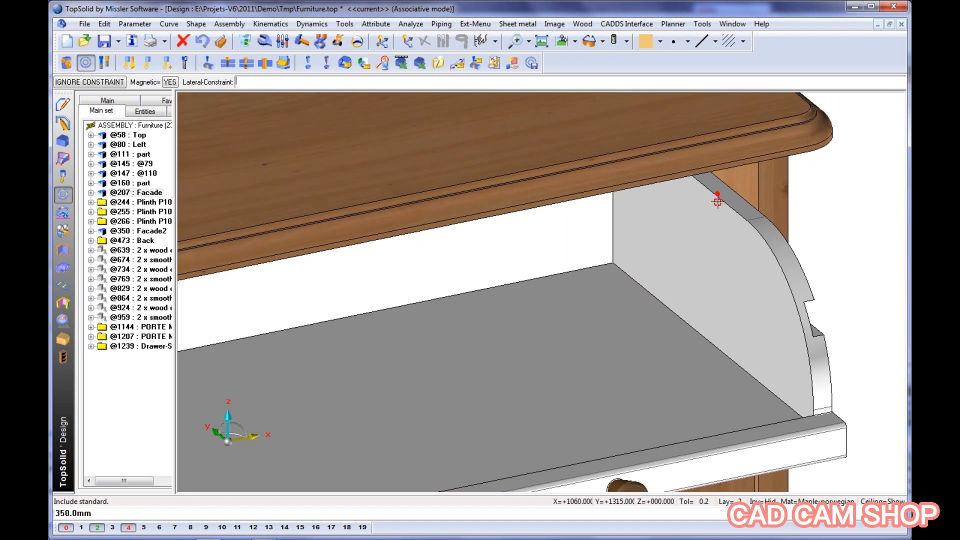
{"action": "scroll", "coordinate": [715, 215], "scroll_direction": "down", "scroll_amount": 2}
{"action": "left_click", "coordinate": [711, 233]}
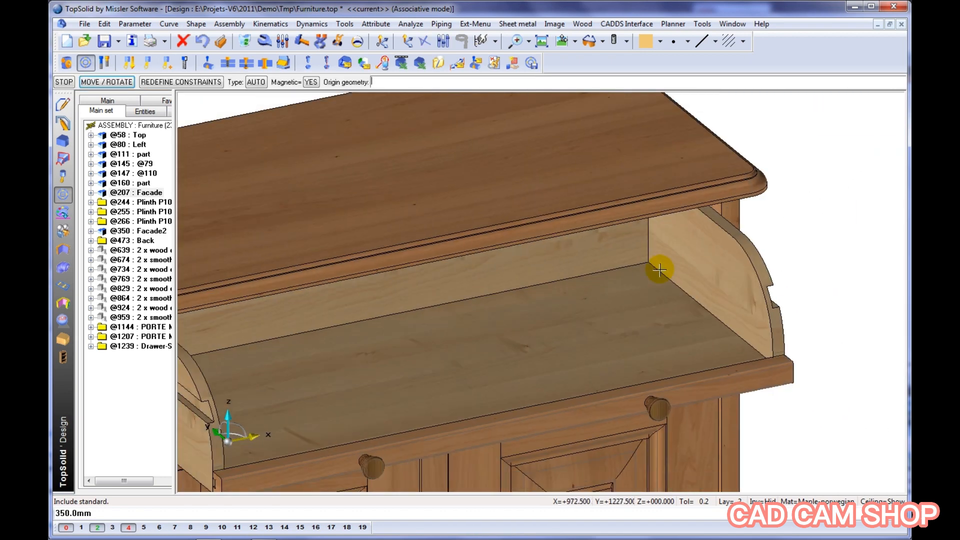
{"action": "scroll", "coordinate": [660, 270], "scroll_direction": "down", "scroll_amount": 2}
{"action": "left_click", "coordinate": [660, 270]}
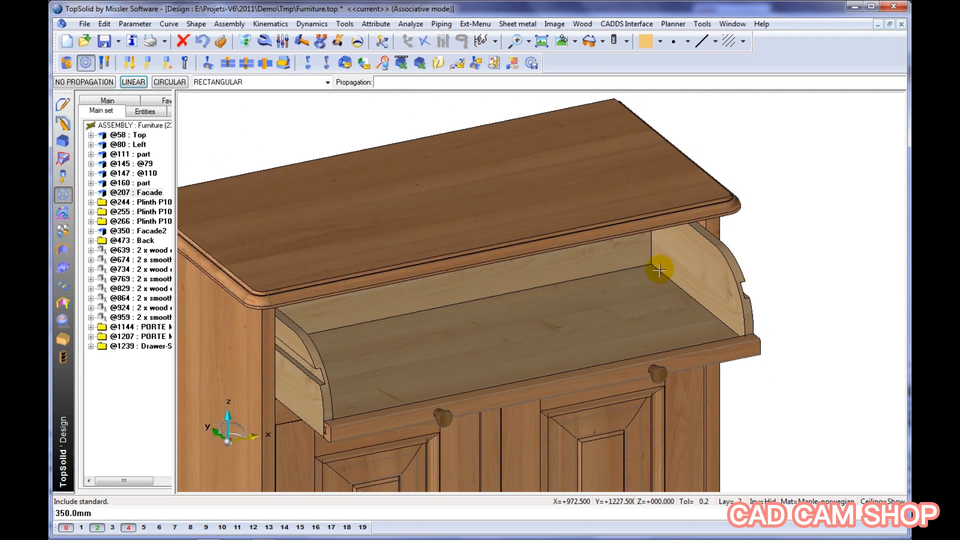
{"action": "left_click", "coordinate": [660, 270]}
{"action": "right_click", "coordinate": [660, 270]}
{"action": "left_click", "coordinate": [703, 285]}
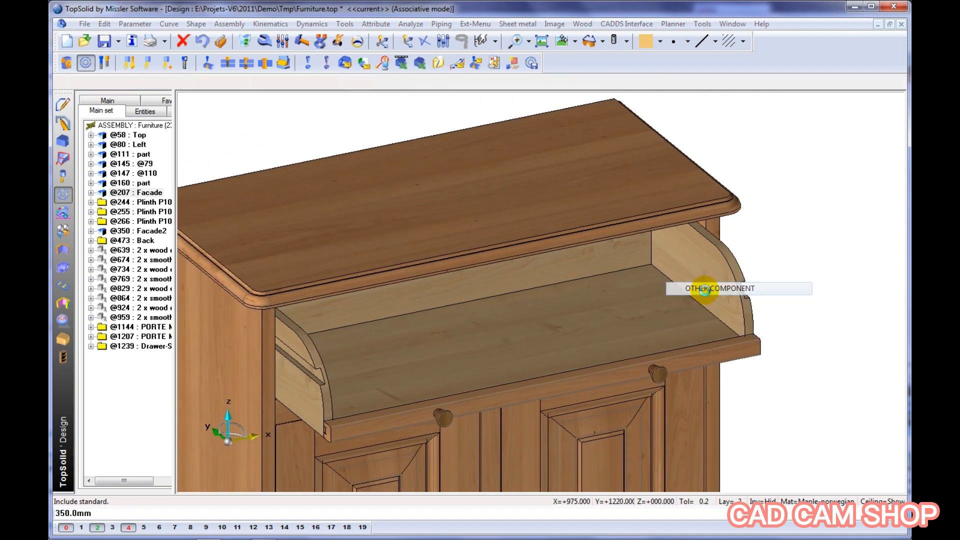
{"action": "left_click", "coordinate": [396, 289]}
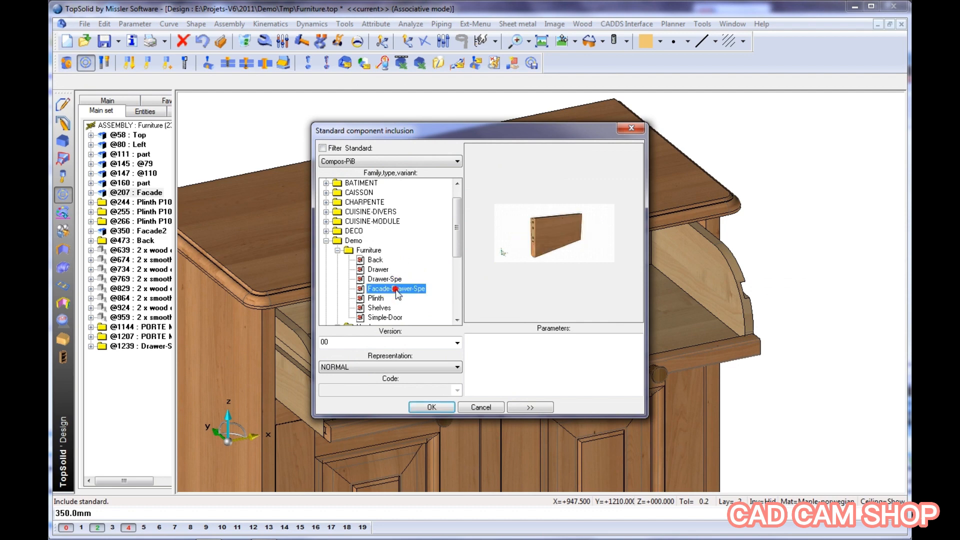
{"action": "left_click", "coordinate": [432, 407]}
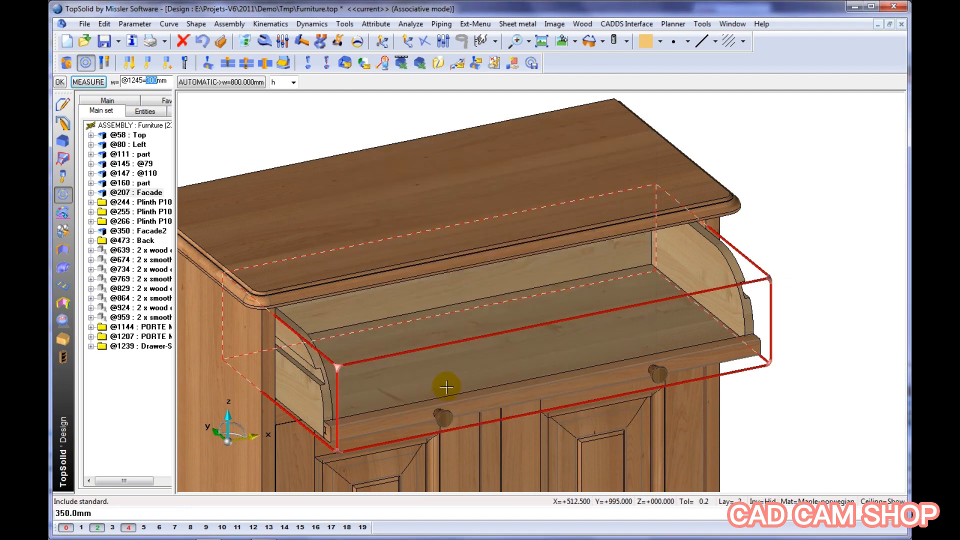
{"action": "right_click", "coordinate": [446, 387]}
{"action": "left_click", "coordinate": [482, 395]}
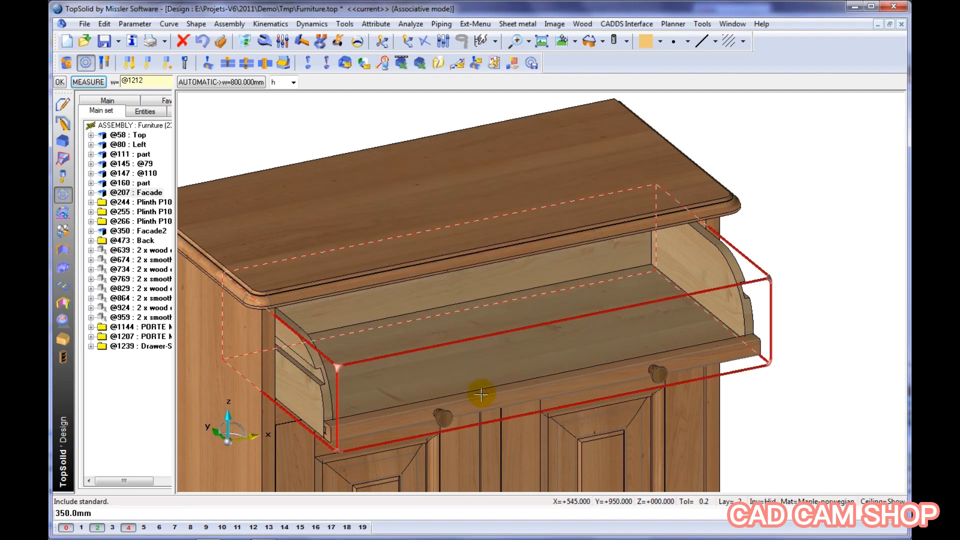
{"action": "left_click", "coordinate": [486, 375]}
Constrain the drawer facade's axis to the small hole in the cabinet's right side, set its lateral constraint, and finish positioning it
{"action": "left_click", "coordinate": [572, 301]}
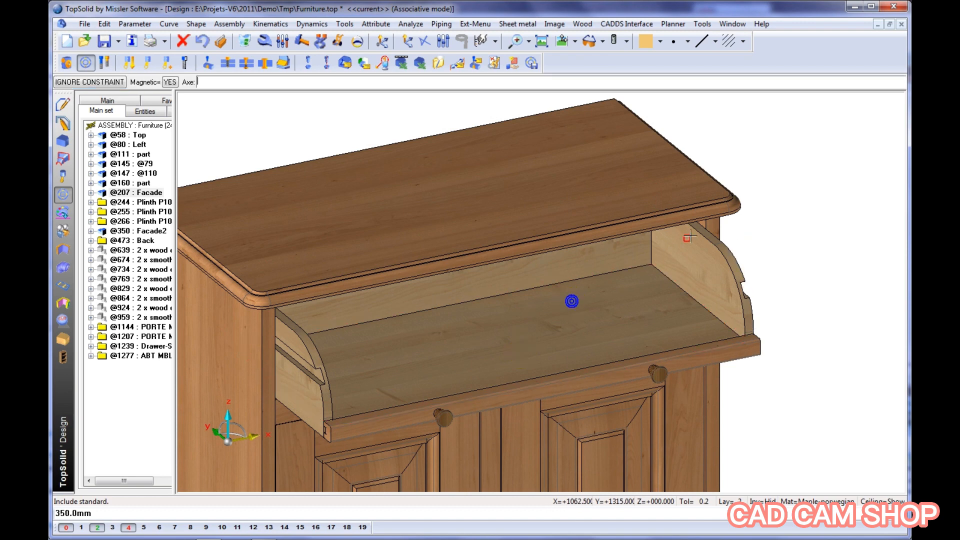
{"action": "scroll", "coordinate": [691, 239], "scroll_direction": "up", "scroll_amount": 10}
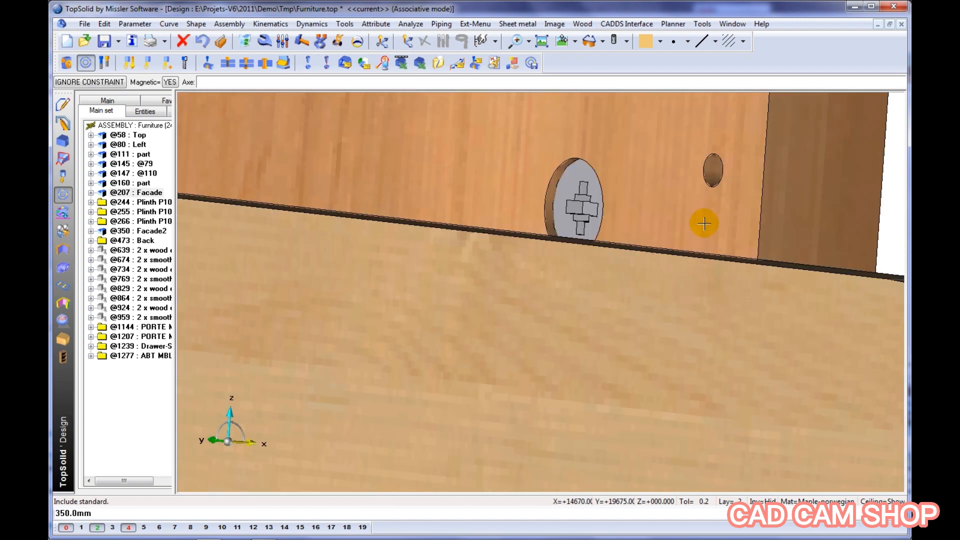
{"action": "left_click", "coordinate": [711, 168]}
{"action": "left_click", "coordinate": [718, 202]}
{"action": "left_click", "coordinate": [730, 212]}
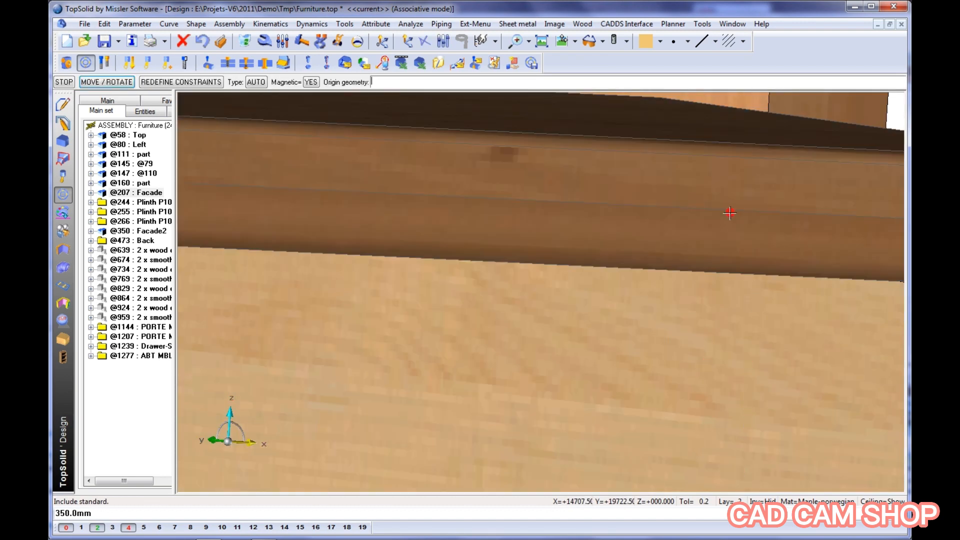
{"action": "scroll", "coordinate": [615, 237], "scroll_direction": "down", "scroll_amount": 5}
{"action": "scroll", "coordinate": [615, 237], "scroll_direction": "down", "scroll_amount": 4}
{"action": "left_click", "coordinate": [615, 237]}
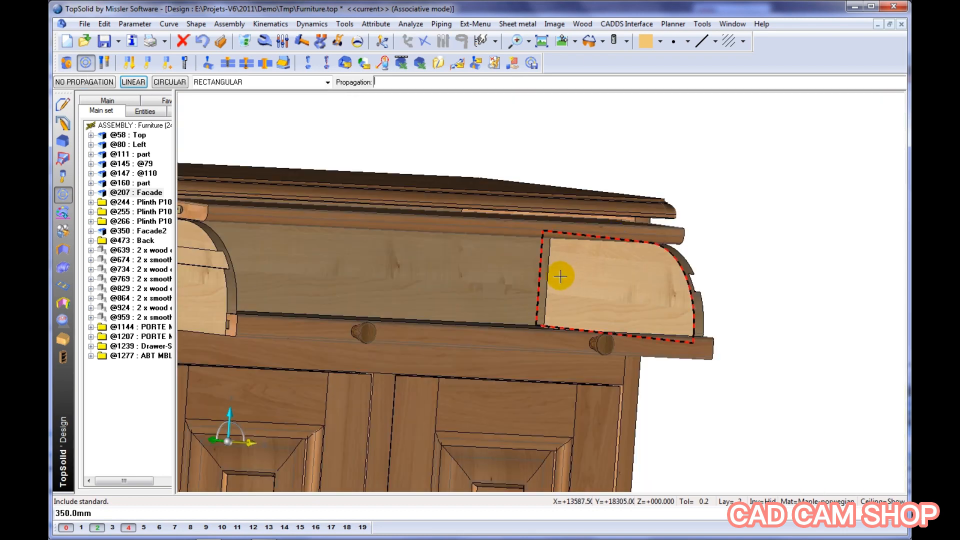
{"action": "scroll", "coordinate": [560, 277], "scroll_direction": "down", "scroll_amount": 6}
{"action": "scroll", "coordinate": [560, 277], "scroll_direction": "up", "scroll_amount": 4}
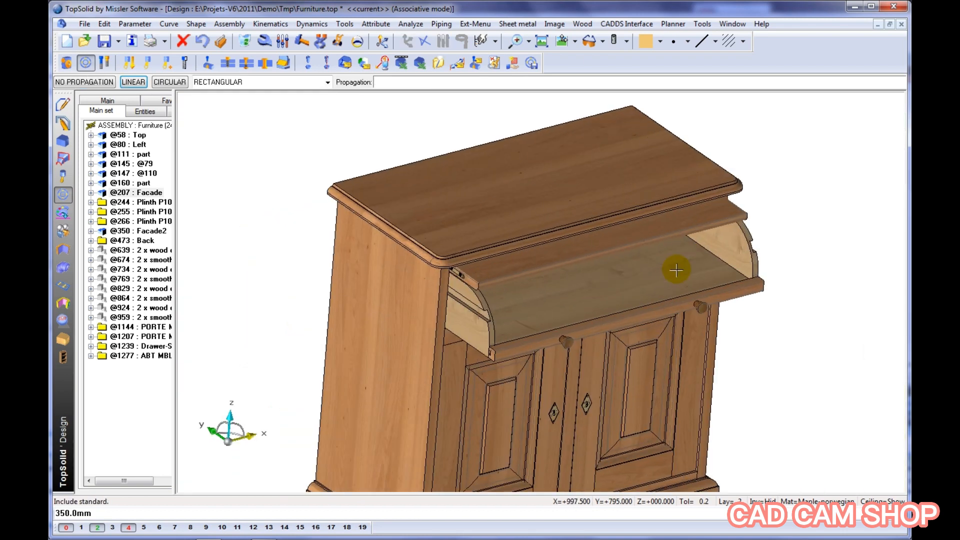
{"action": "scroll", "coordinate": [676, 270], "scroll_direction": "up", "scroll_amount": 2}
Push the drawer partly in and tilt its facade downward with the Move parents command
{"action": "left_click", "coordinate": [339, 41]}
{"action": "left_click", "coordinate": [510, 337]}
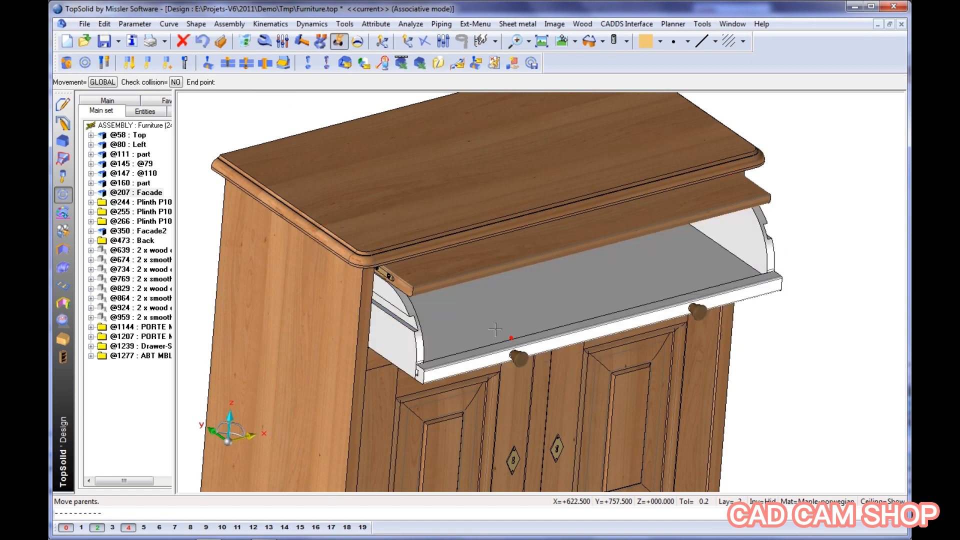
{"action": "left_click", "coordinate": [477, 317]}
{"action": "left_click", "coordinate": [468, 276]}
{"action": "left_click", "coordinate": [465, 295]}
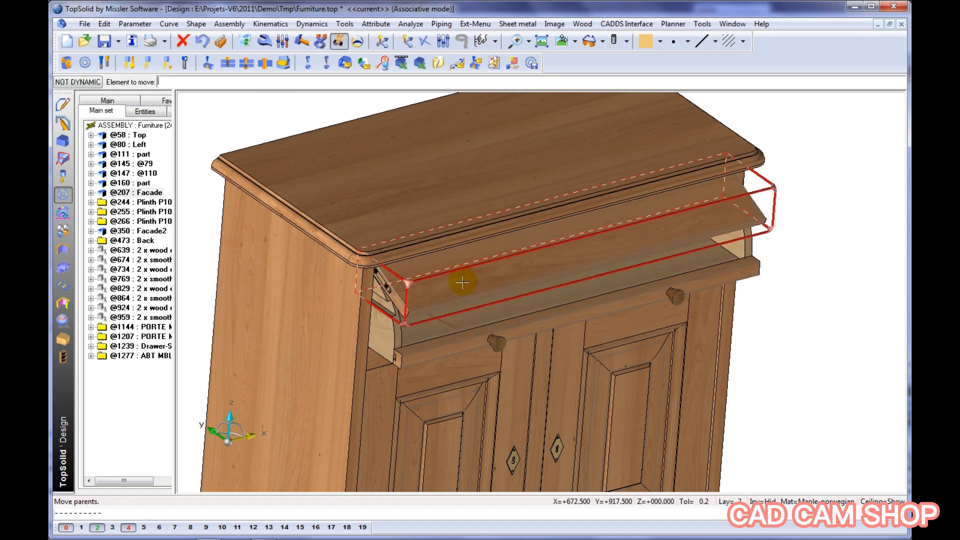
Create a constraints system grouping the tilting facade and the drawer
{"action": "left_click", "coordinate": [147, 62]}
{"action": "left_click", "coordinate": [455, 281]}
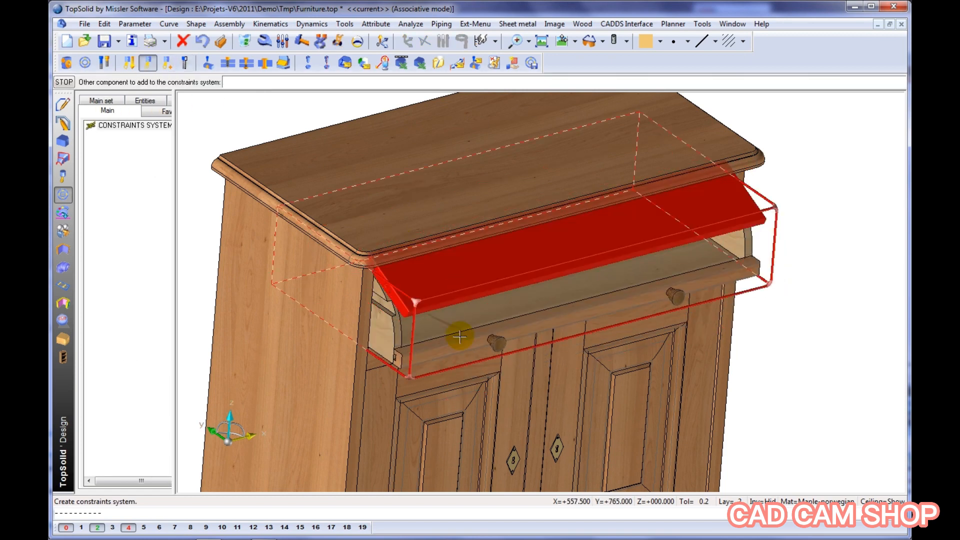
{"action": "left_click", "coordinate": [459, 337]}
Insert a mate constraint at 0 mm between the tilting facade and the drawer in the constraints system
{"action": "left_click", "coordinate": [91, 135]}
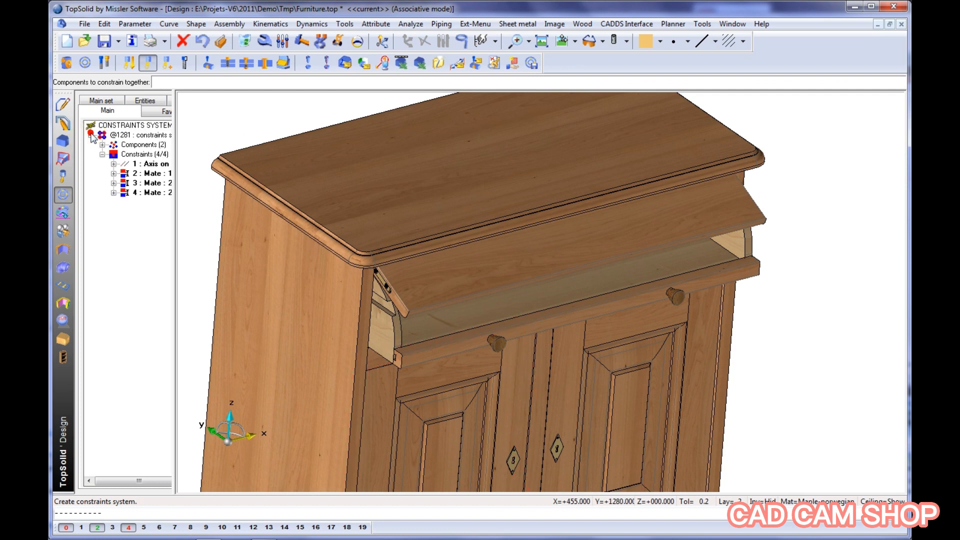
{"action": "right_click", "coordinate": [132, 156]}
{"action": "left_click", "coordinate": [153, 160]}
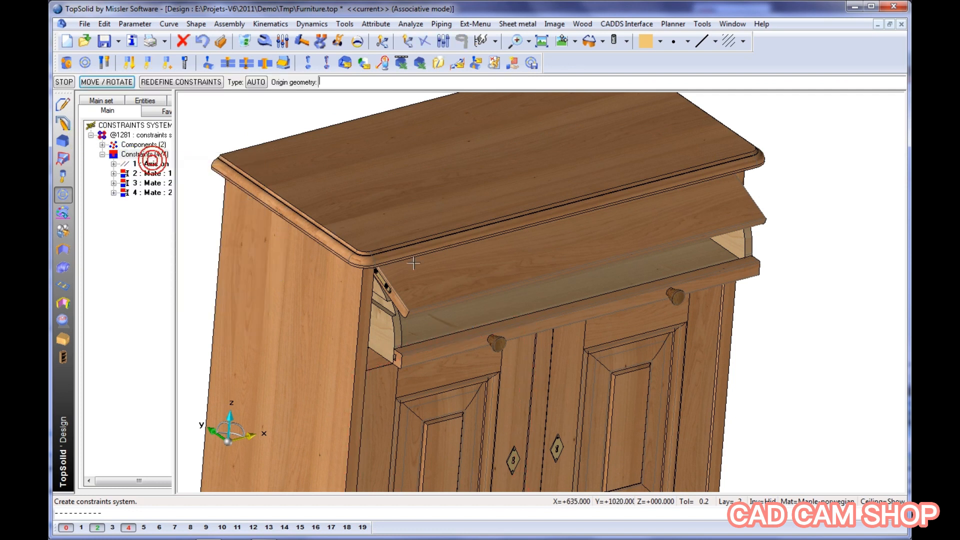
{"action": "left_click", "coordinate": [451, 285]}
{"action": "left_click", "coordinate": [430, 315]}
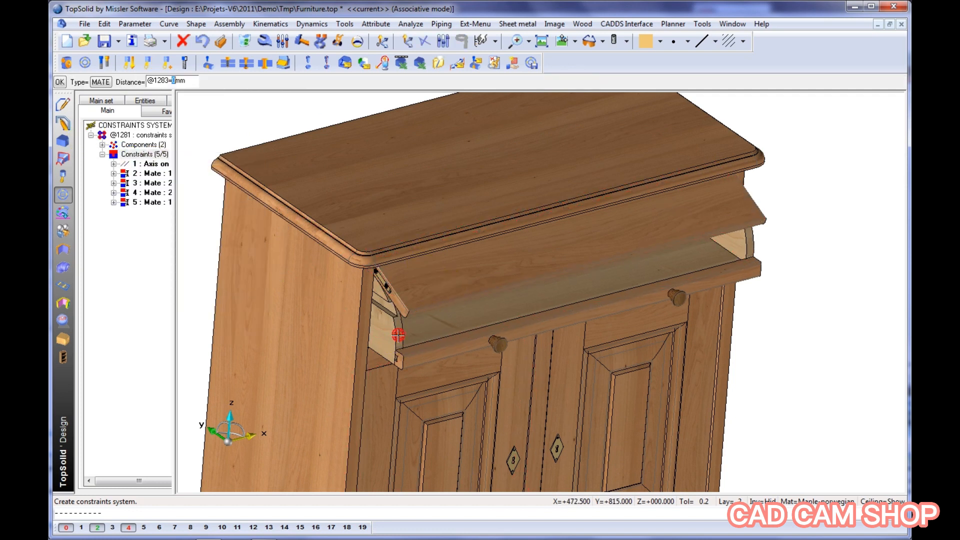
{"action": "right_click", "coordinate": [398, 335]}
Pull the drawer out and slide it closed again with the Move parents command to test the linked facade
{"action": "left_click", "coordinate": [339, 41]}
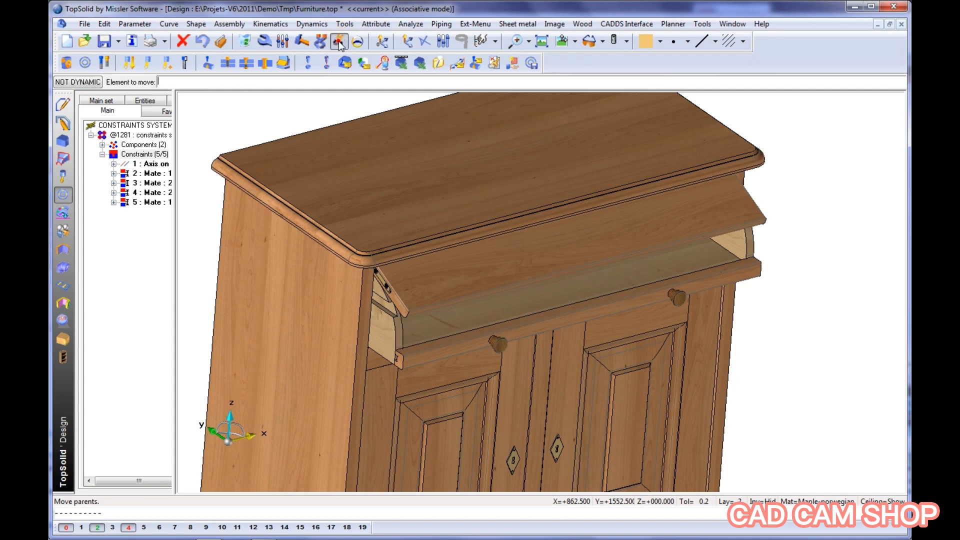
{"action": "left_click", "coordinate": [506, 336]}
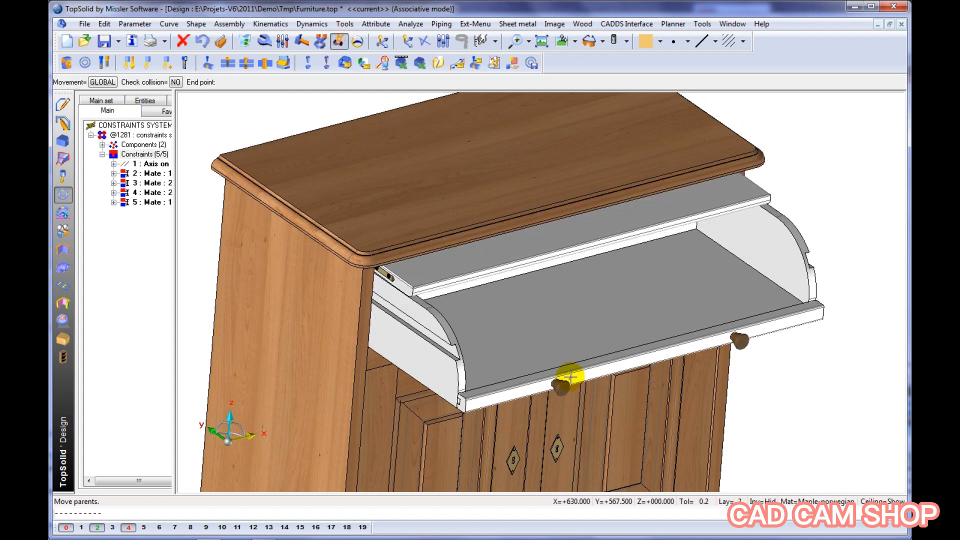
{"action": "left_click", "coordinate": [461, 323]}
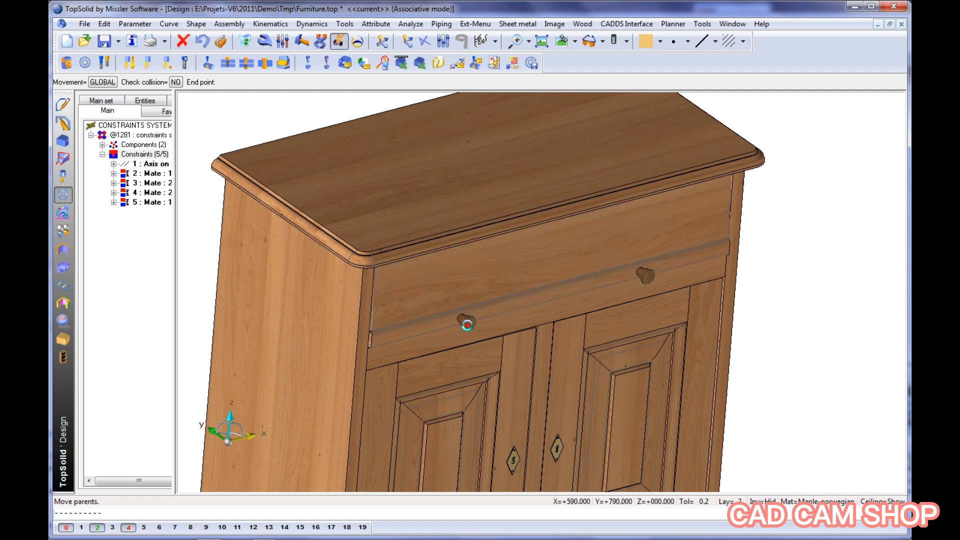
Insert an alignment constraint at 0 mm between the drawer's front and the crosspiece, and set it as a stop
{"action": "right_click", "coordinate": [144, 159]}
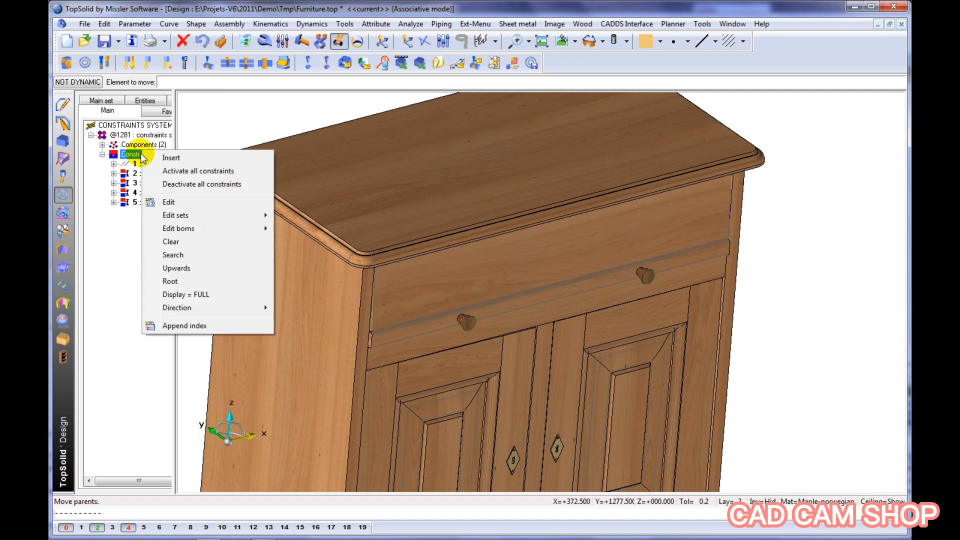
{"action": "left_click", "coordinate": [170, 158]}
{"action": "left_click", "coordinate": [405, 336]}
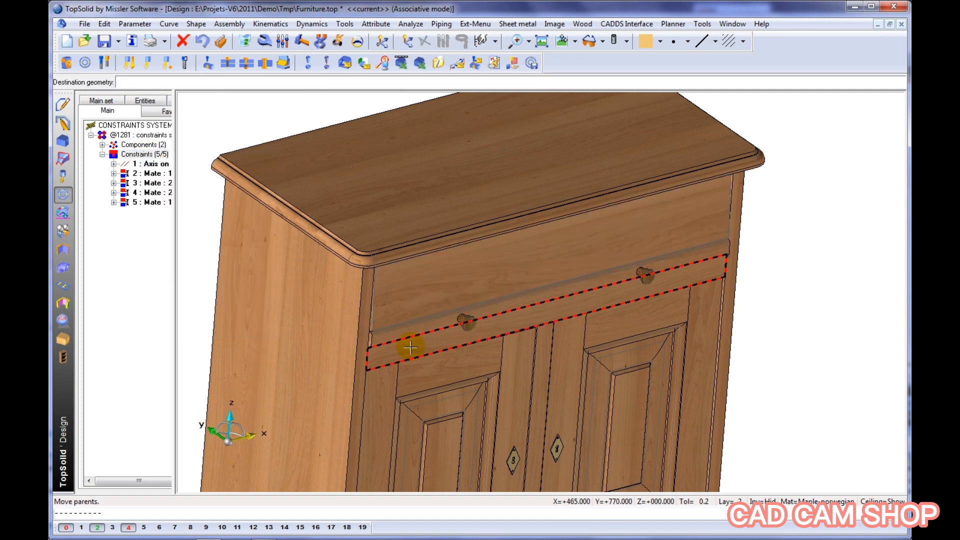
{"action": "left_click", "coordinate": [410, 348]}
{"action": "left_click", "coordinate": [145, 212]}
{"action": "right_click", "coordinate": [145, 211]}
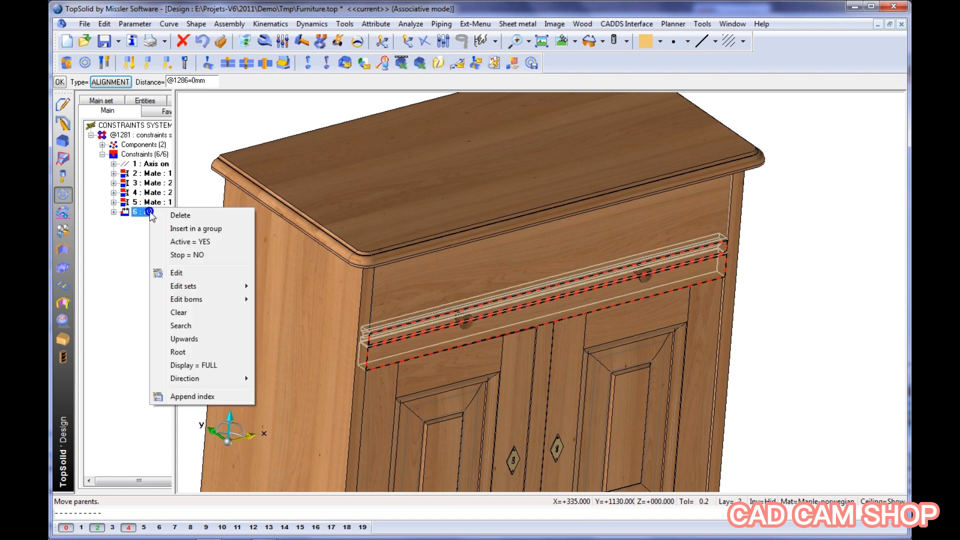
{"action": "left_click", "coordinate": [186, 256]}
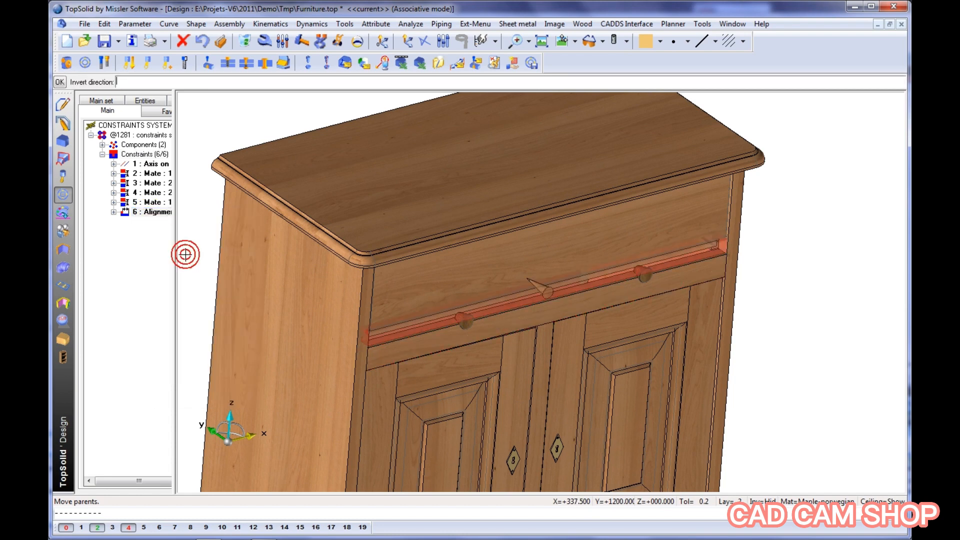
{"action": "middle_click", "coordinate": [201, 184]}
Move the drawer open and closed against its stop, ending with the whole cabinet in view
{"action": "left_click", "coordinate": [338, 42]}
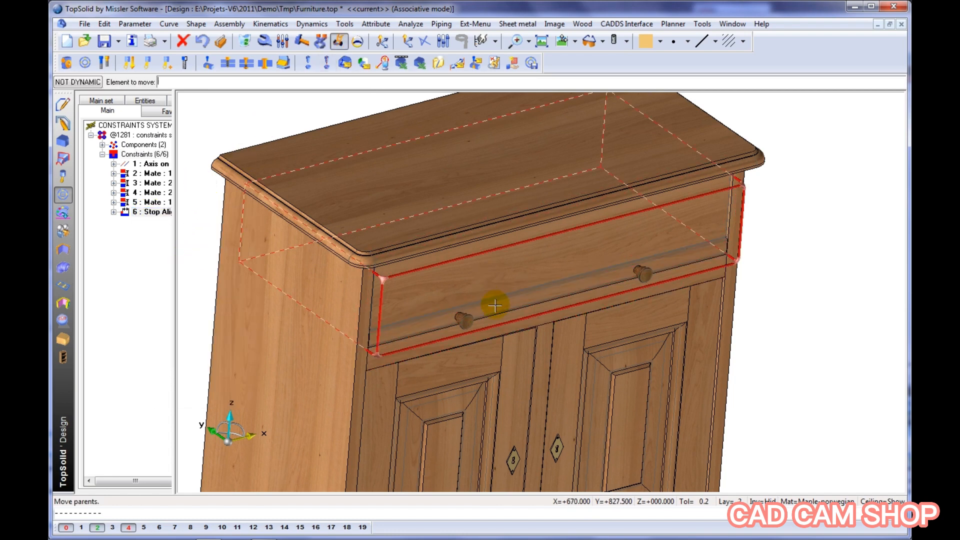
{"action": "left_click", "coordinate": [493, 300]}
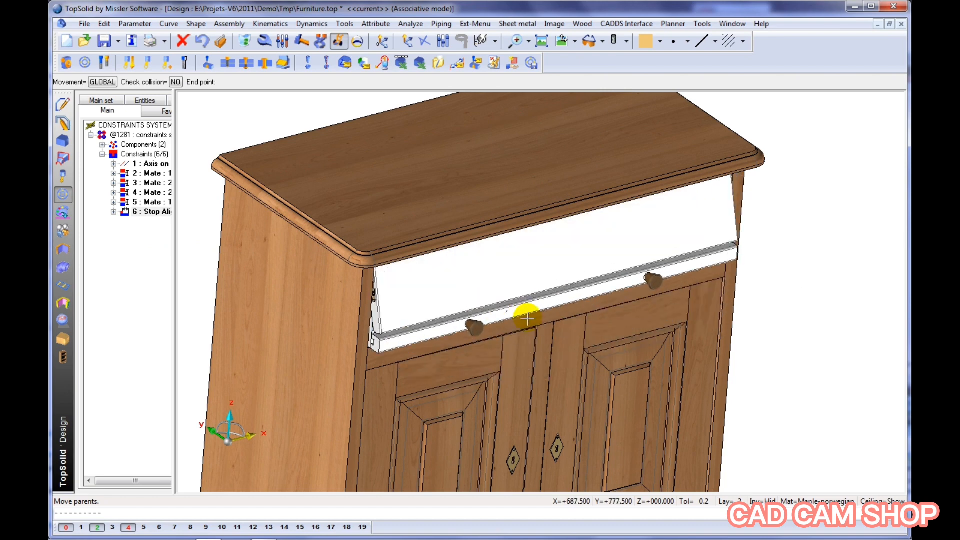
{"action": "left_click", "coordinate": [491, 300]}
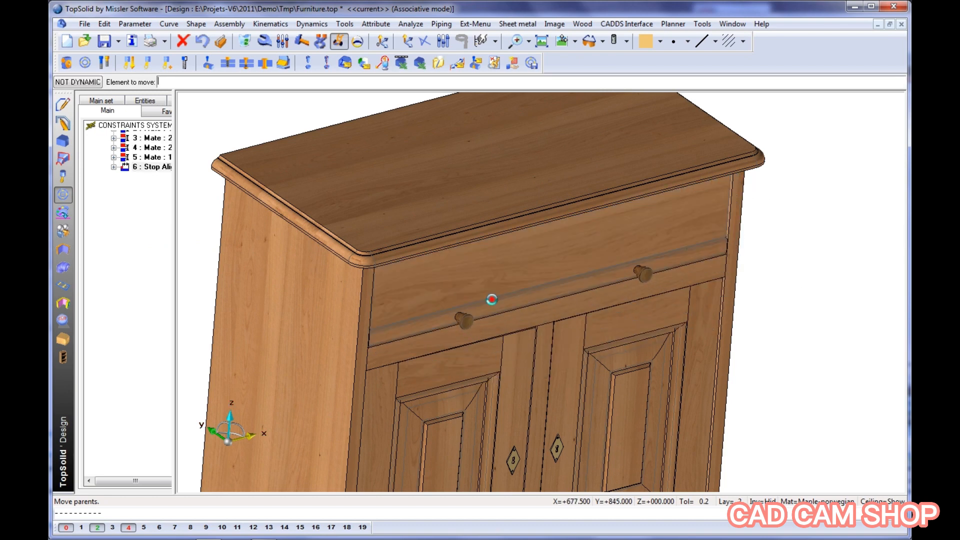
{"action": "right_click", "coordinate": [506, 91]}
{"action": "left_click", "coordinate": [562, 184]}
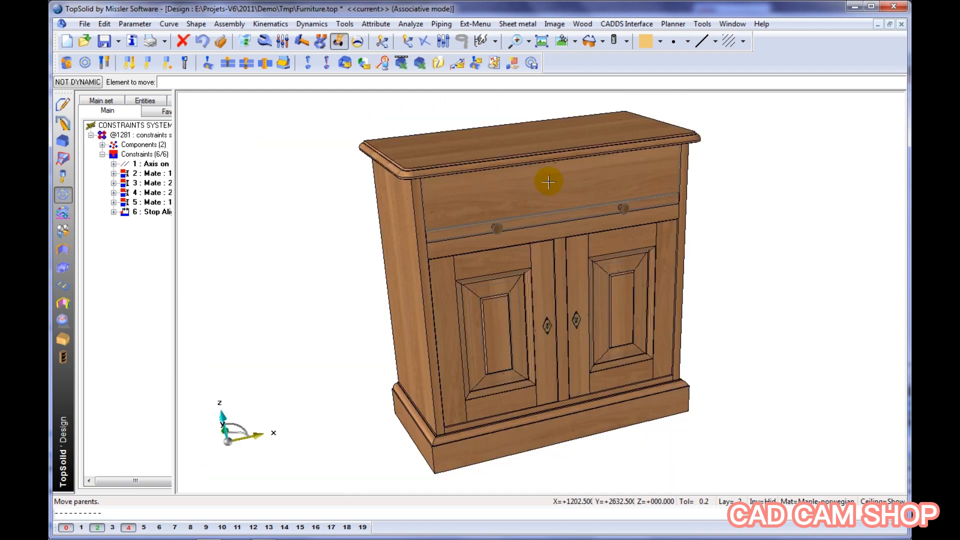
{"action": "mouse_move", "coordinate": [548, 181]}
{"action": "middle_mouse_down"}
{"action": "mouse_move", "coordinate": [559, 165]}
{"action": "mouse_move", "coordinate": [563, 179]}
{"action": "mouse_move", "coordinate": [531, 180]}
{"action": "middle_mouse_up"}
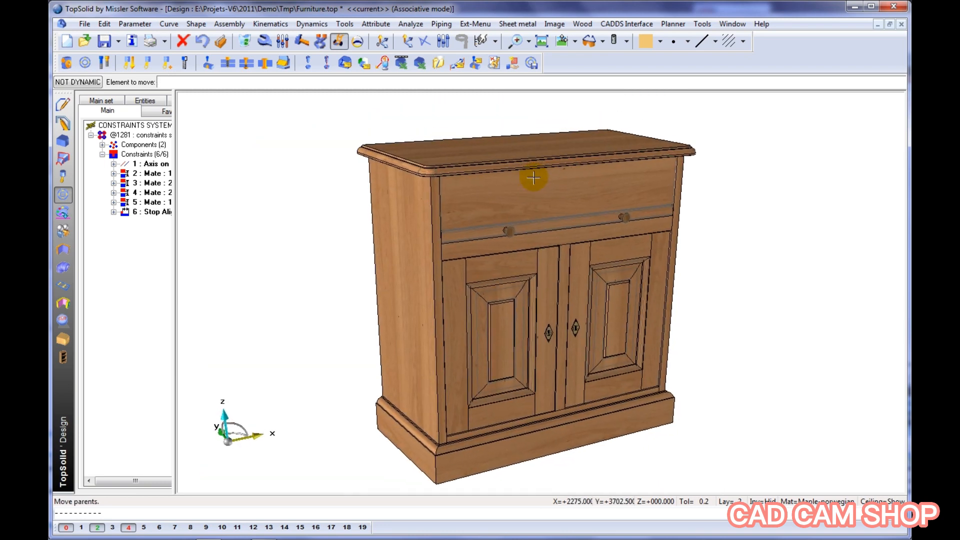
Define the parameters w, h and d as the driving elements of the furniture document
{"action": "key", "text": "Escape"}
{"action": "left_click", "coordinate": [462, 65]}
{"action": "type", "text": "w"}
{"action": "key", "text": "Return"}
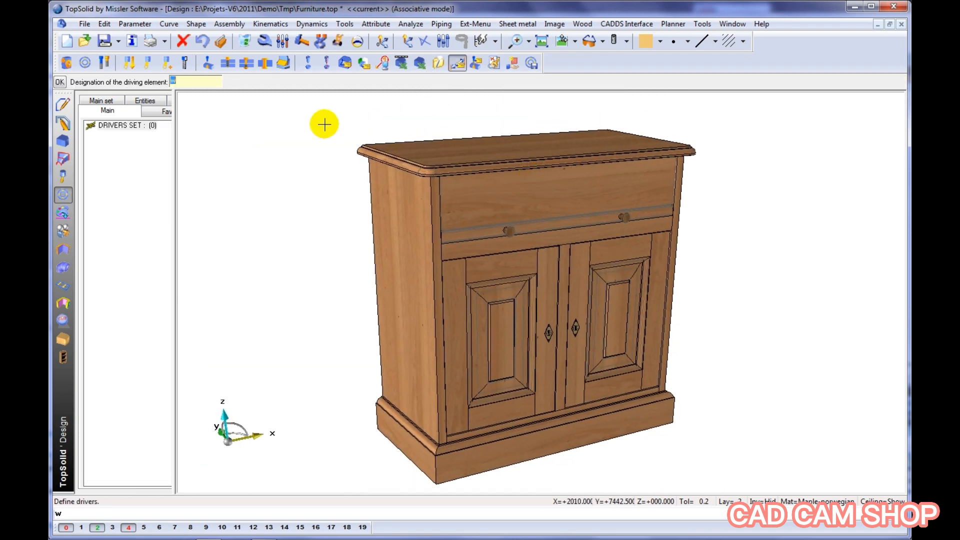
{"action": "key", "text": "Return"}
{"action": "key", "text": "Return"}
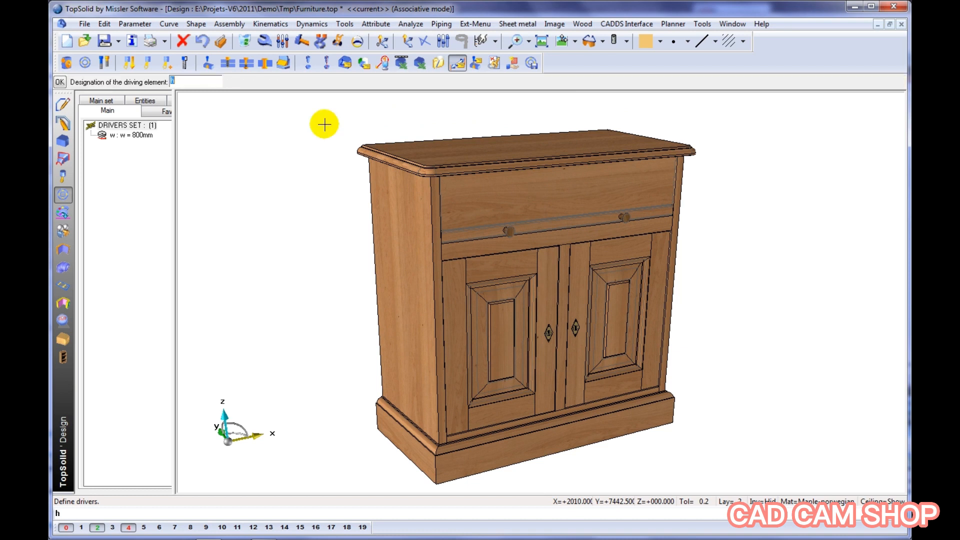
{"action": "key", "text": "Return"}
{"action": "type", "text": "d"}
{"action": "key", "text": "Return"}
{"action": "key", "text": "Return"}
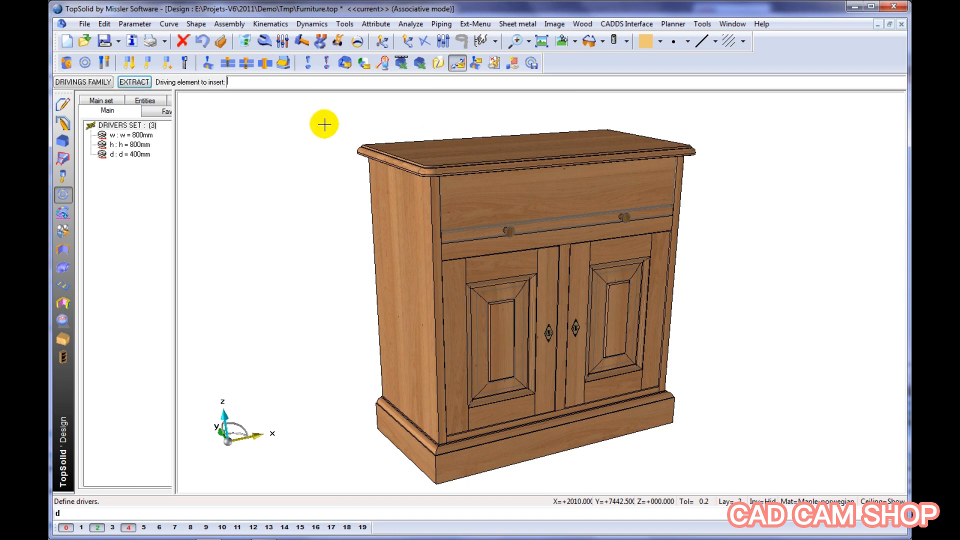
Set the cabinet drivers to w 1100 mm, h 900 mm and d 450 mm
{"action": "double_click", "coordinate": [145, 136]}
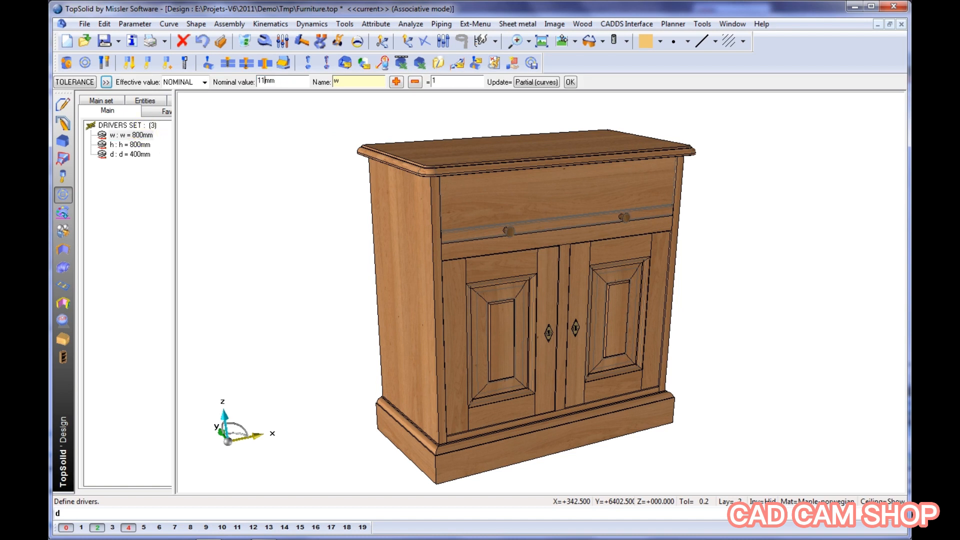
{"action": "key", "text": "Return"}
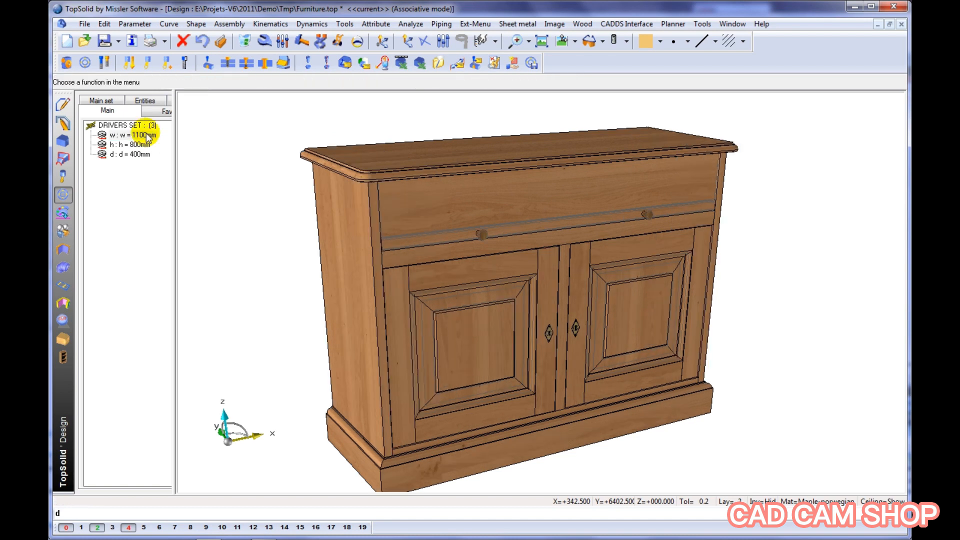
{"action": "double_click", "coordinate": [134, 147]}
{"action": "type", "text": "90mm"}
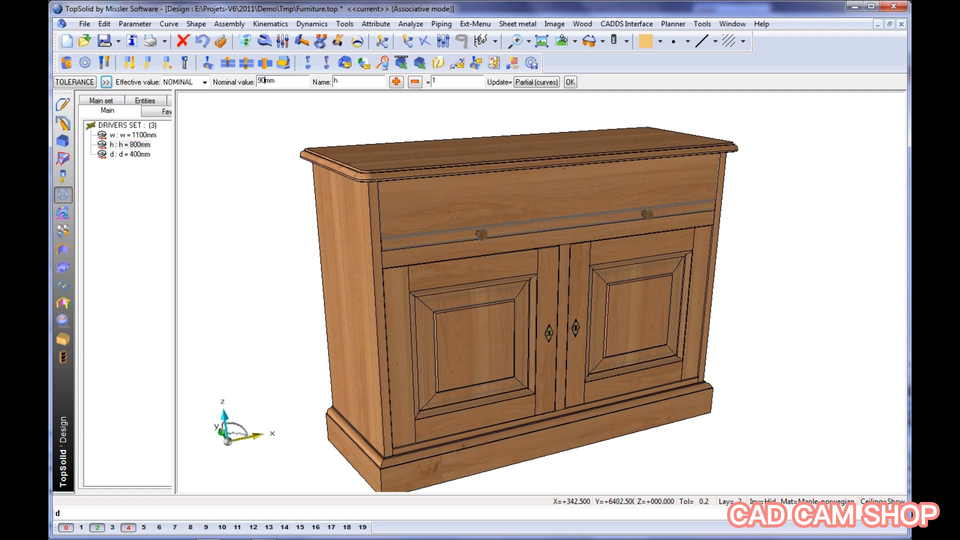
{"action": "type", "text": "0"}
{"action": "key", "text": "Return"}
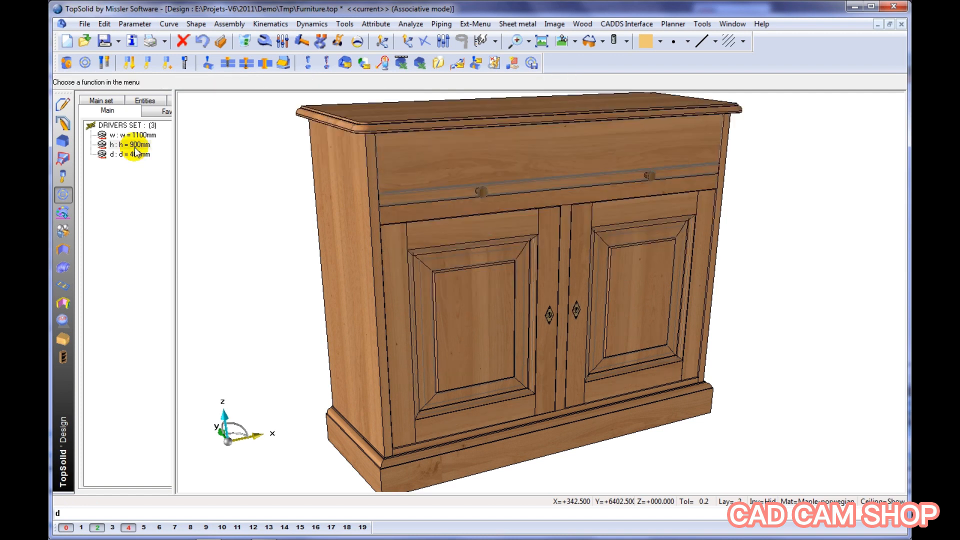
{"action": "double_click", "coordinate": [134, 155]}
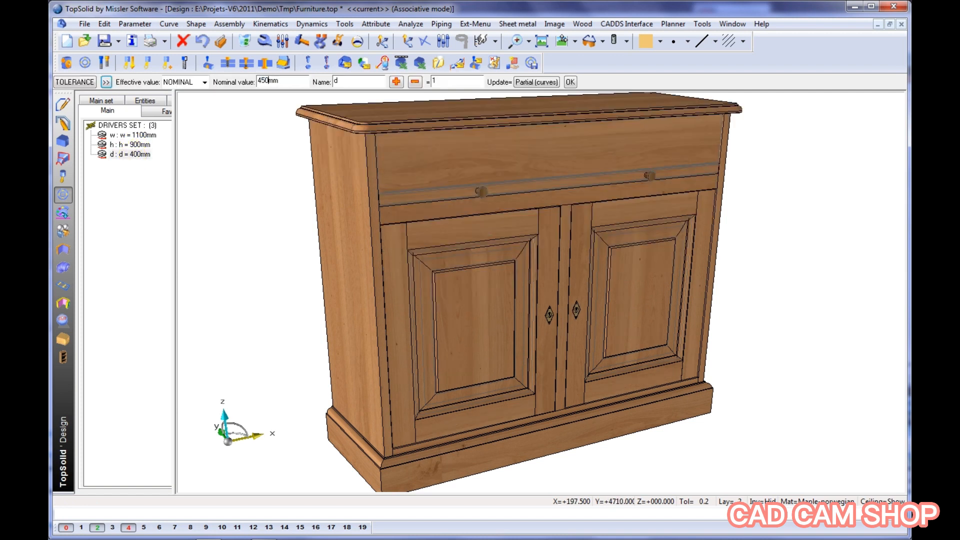
{"action": "key", "text": "Return"}
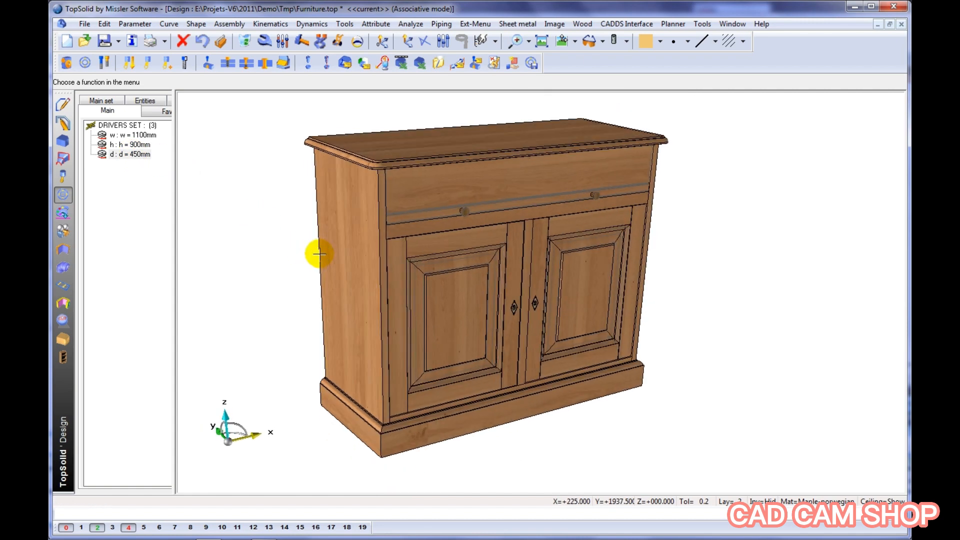
{"action": "middle_click_drag", "start_coordinate": [319, 254], "coordinate": [322, 226]}
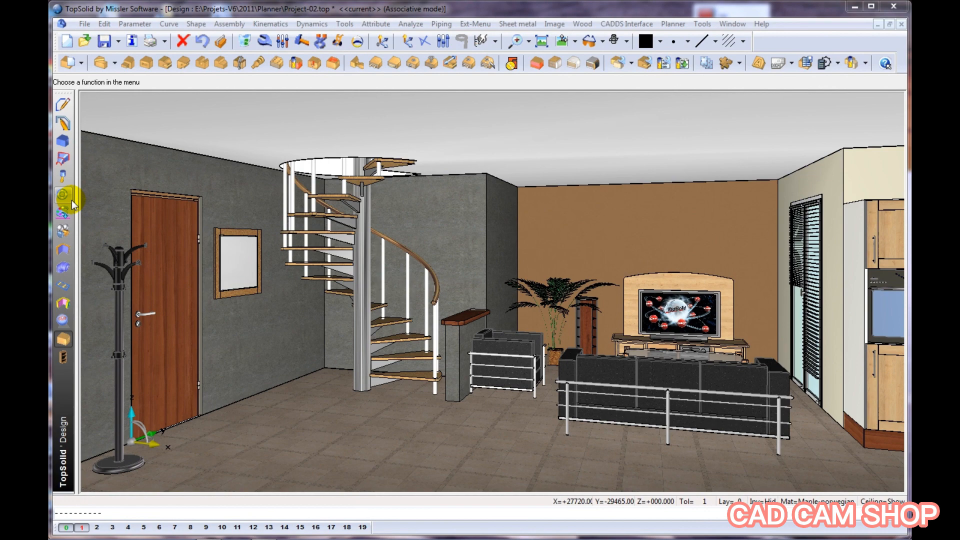
Include Furniture.top as a sub-assembly in the Project-02 room with its proposed dimensions and drop it near the spiral staircase
{"action": "left_click", "coordinate": [70, 199]}
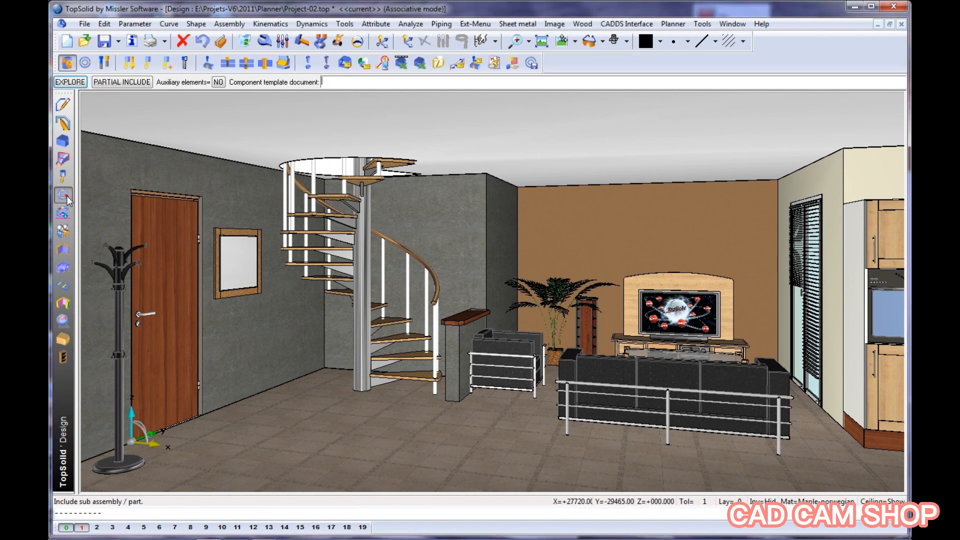
{"action": "left_click", "coordinate": [96, 86]}
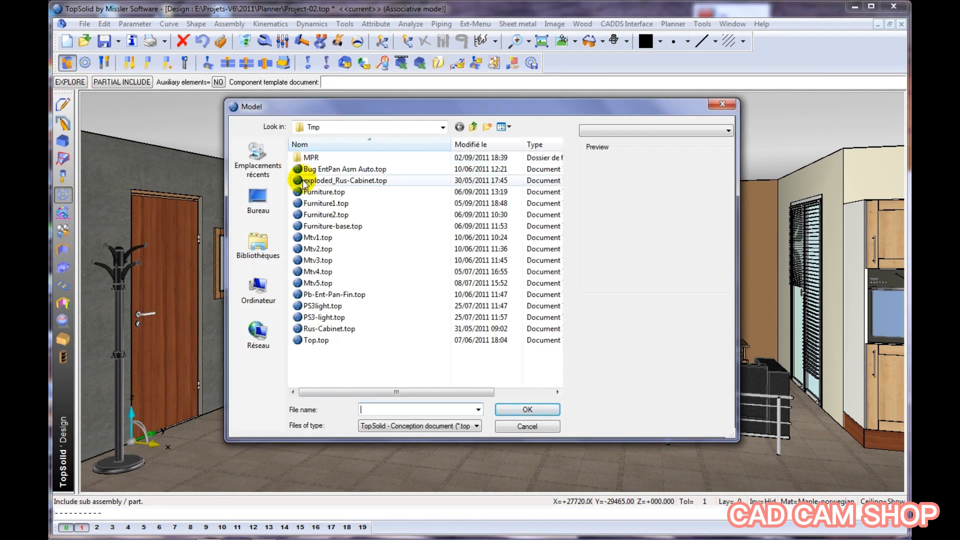
{"action": "left_click", "coordinate": [320, 192]}
{"action": "left_click", "coordinate": [550, 409]}
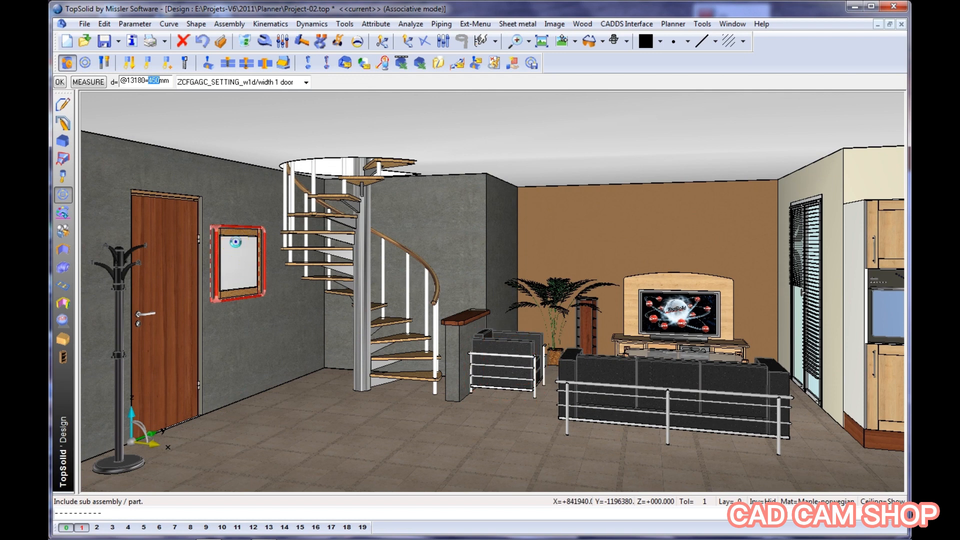
{"action": "key", "text": "Return"}
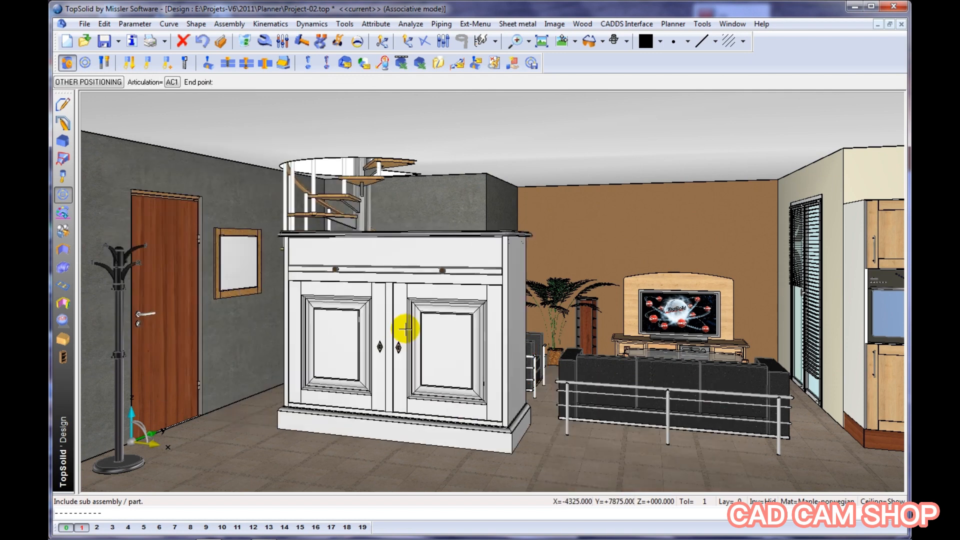
{"action": "left_click", "coordinate": [406, 329]}
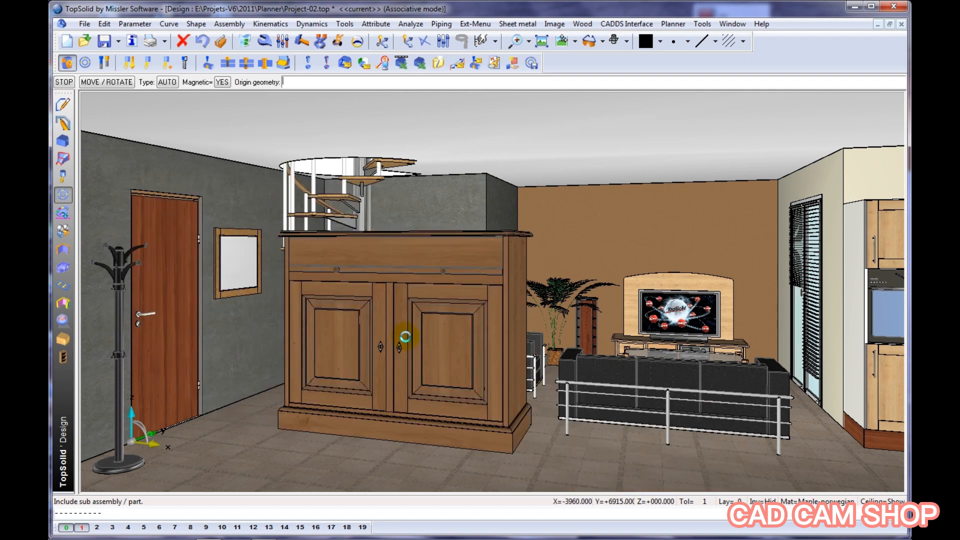
Constrain the cabinet's base to the floor and its back against the wall with the door and mirror
{"action": "left_click", "coordinate": [391, 439]}
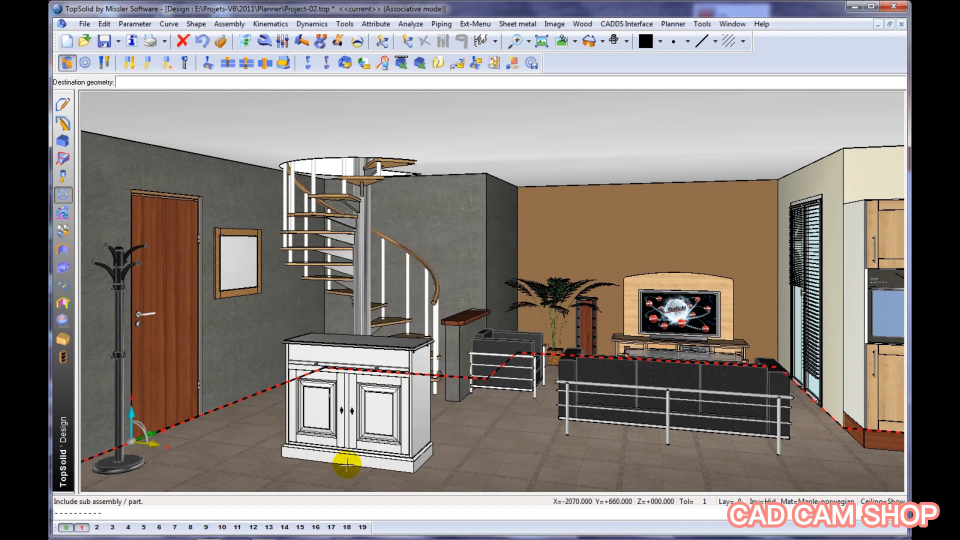
{"action": "left_click", "coordinate": [347, 464]}
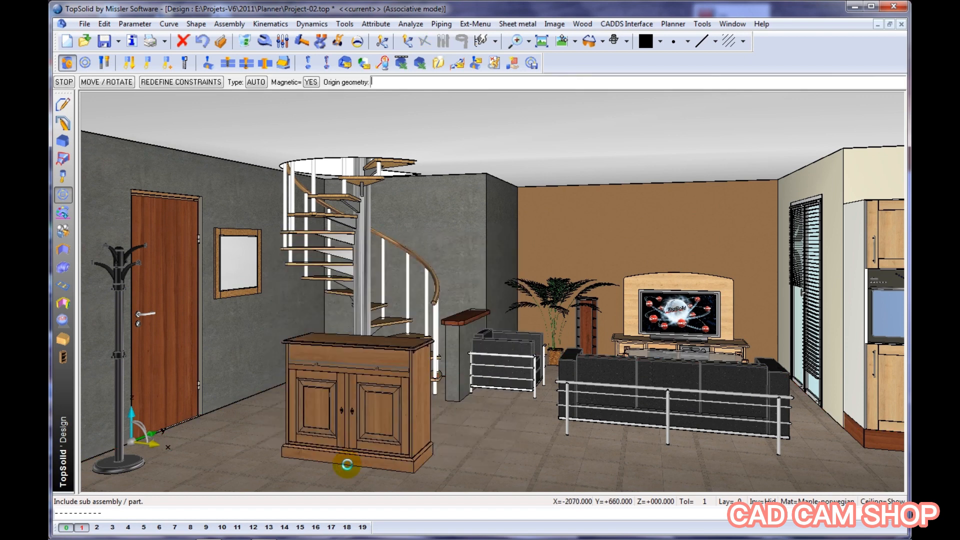
{"action": "left_click", "coordinate": [352, 339]}
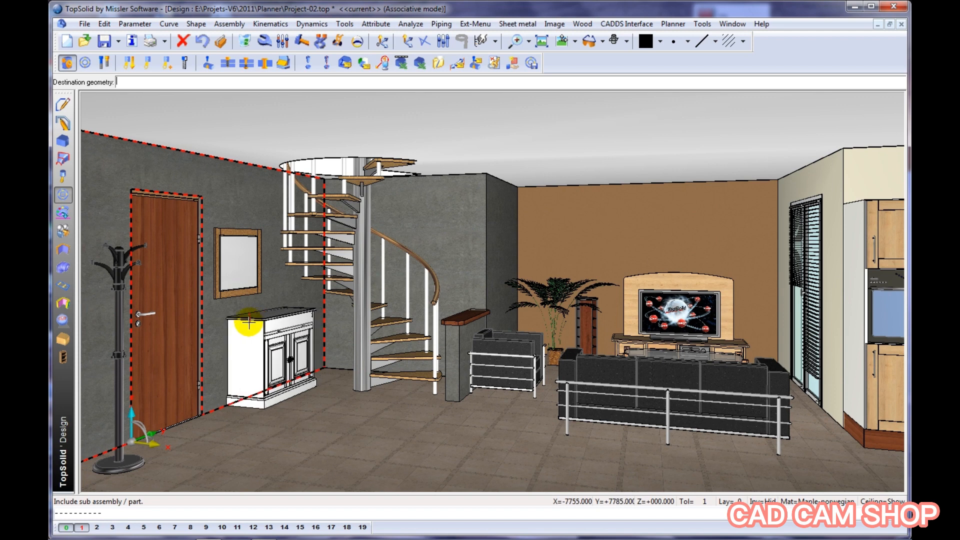
{"action": "left_click", "coordinate": [243, 323]}
{"action": "right_click", "coordinate": [243, 323]}
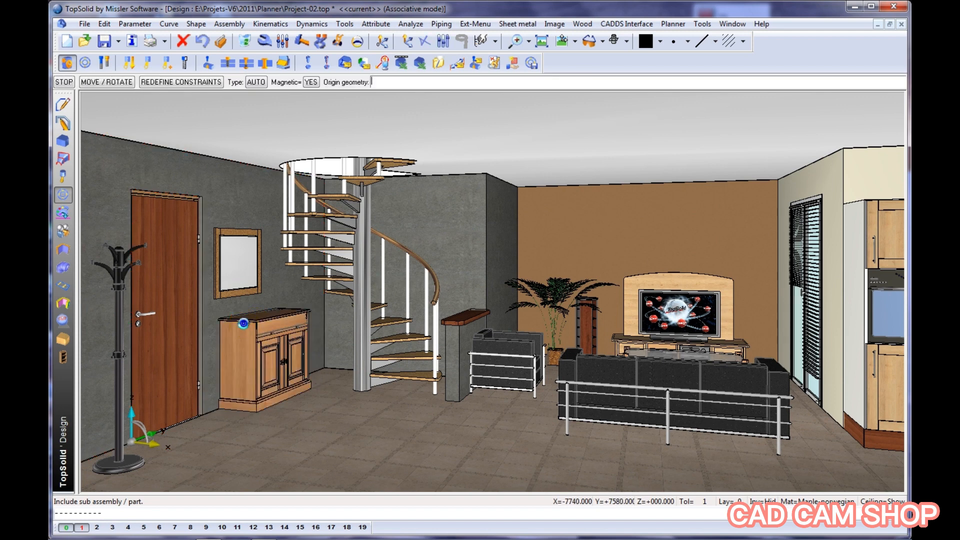
Constrain the cabinet's side at 1400 mm from the wall behind the staircase
{"action": "left_click", "coordinate": [311, 333]}
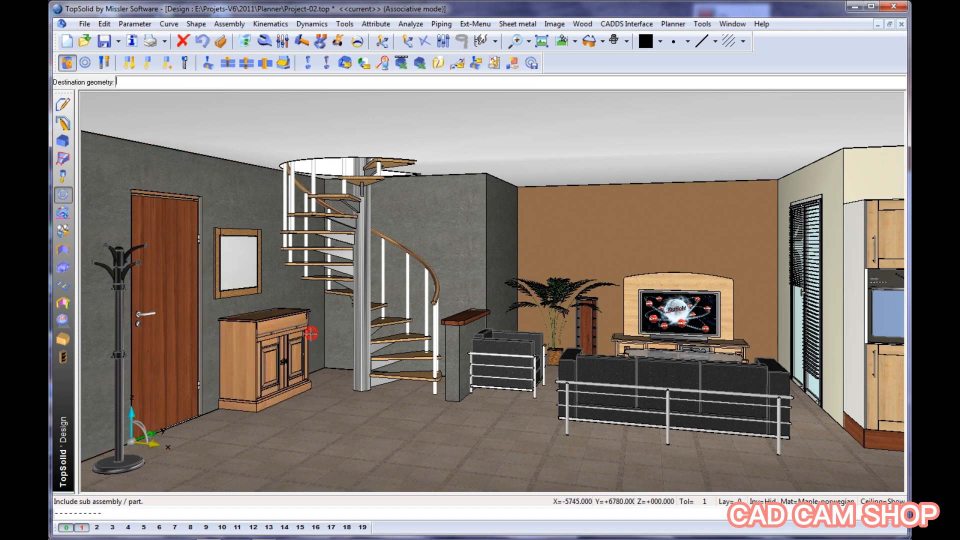
{"action": "left_click", "coordinate": [348, 317]}
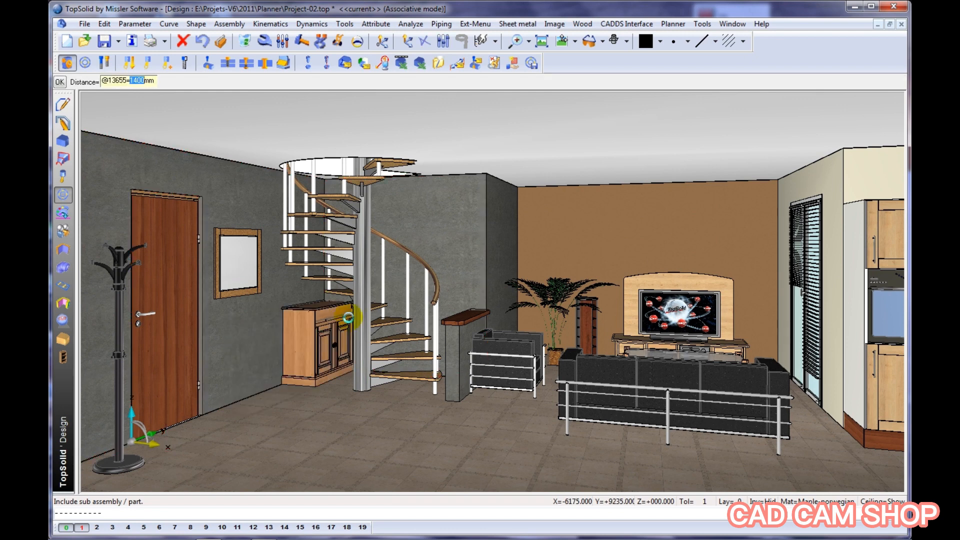
{"action": "scroll", "coordinate": [286, 348], "scroll_direction": "up", "scroll_amount": 3}
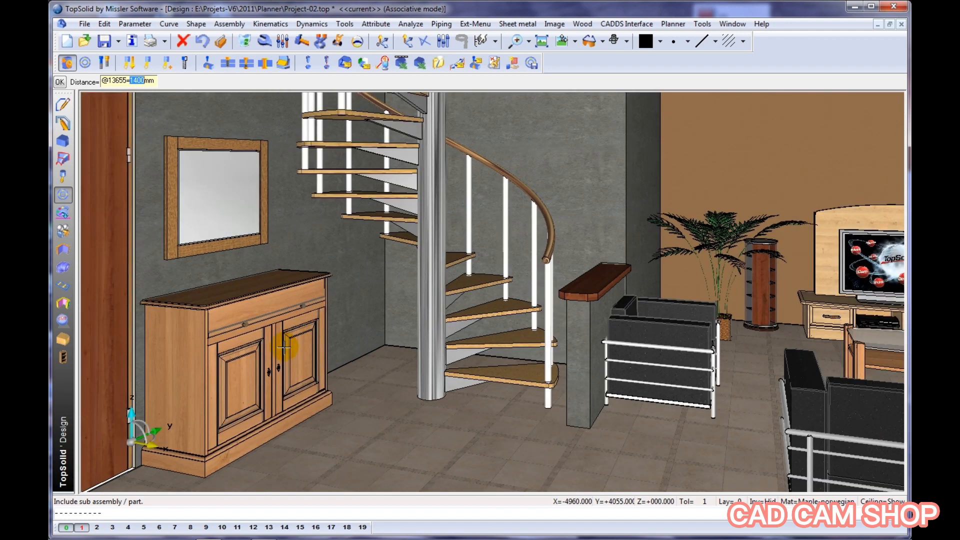
{"action": "scroll", "coordinate": [284, 348], "scroll_direction": "up", "scroll_amount": 3}
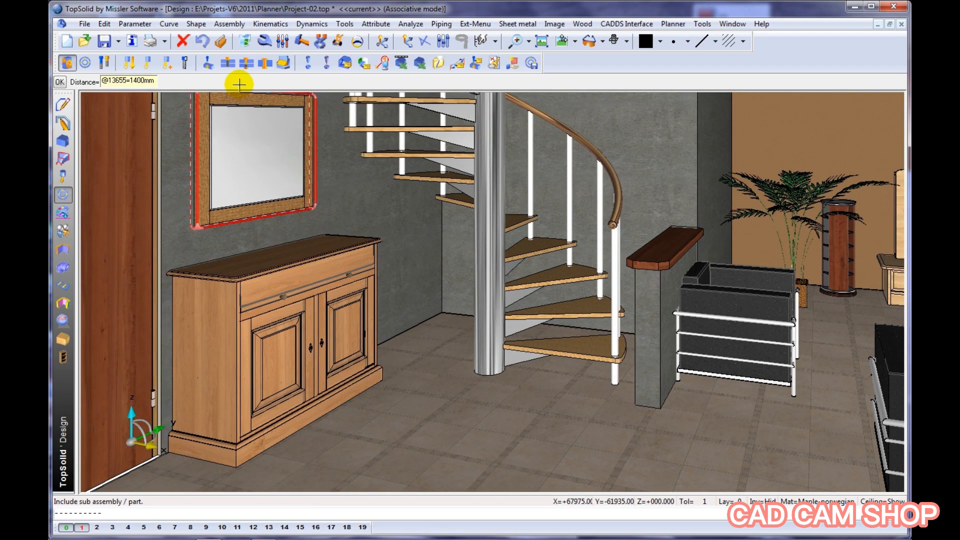
Test the placed cabinet's door and drawer with its tilting facade using Move parents, leaving them closed
{"action": "left_click", "coordinate": [338, 42]}
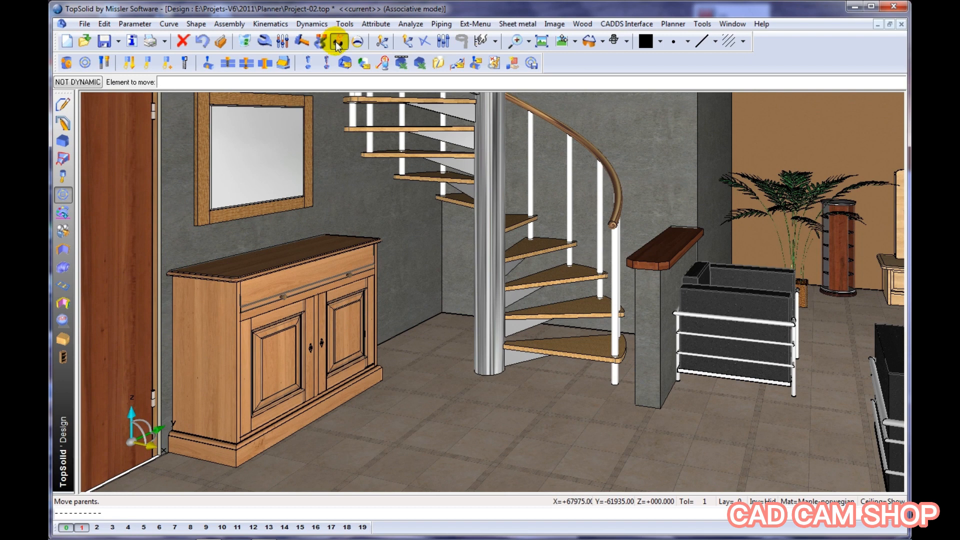
{"action": "left_click", "coordinate": [332, 326]}
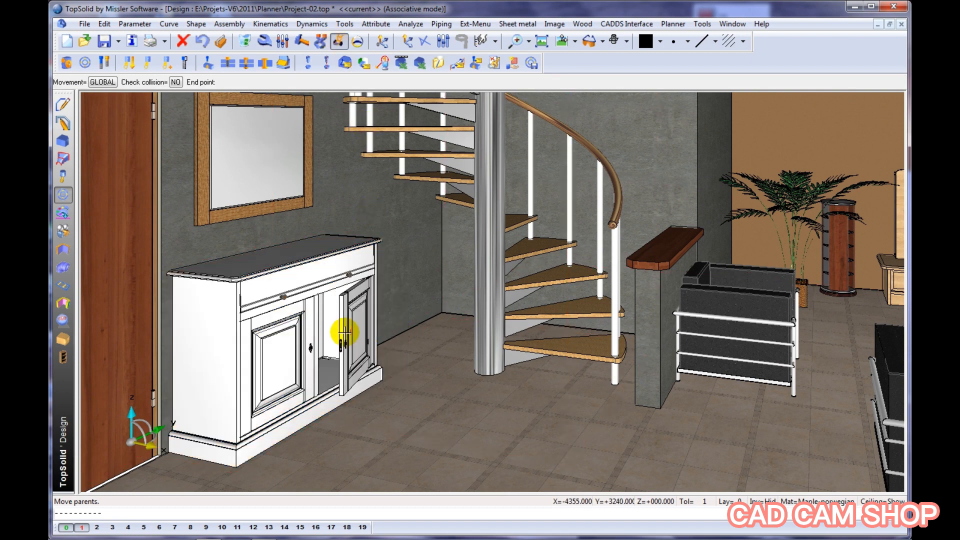
{"action": "left_click", "coordinate": [334, 325]}
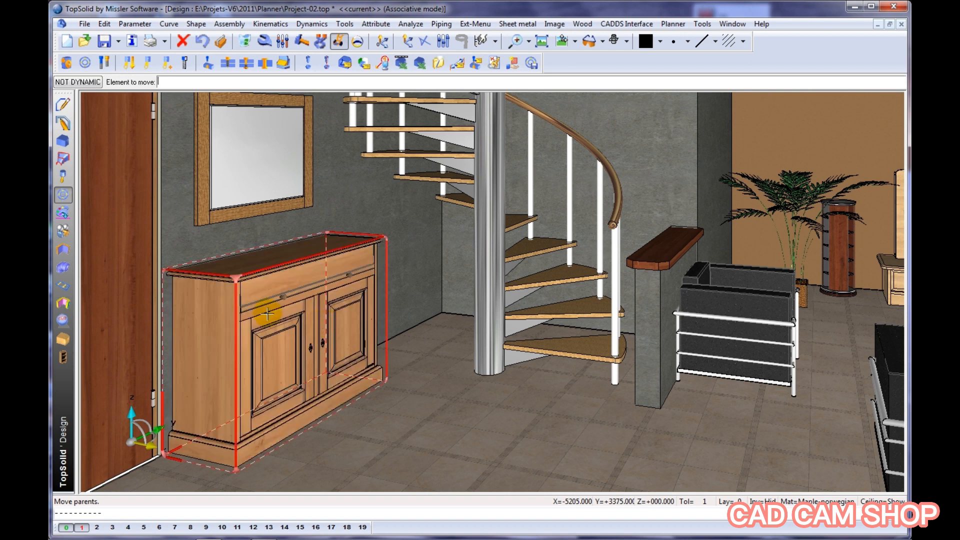
{"action": "left_click", "coordinate": [253, 305]}
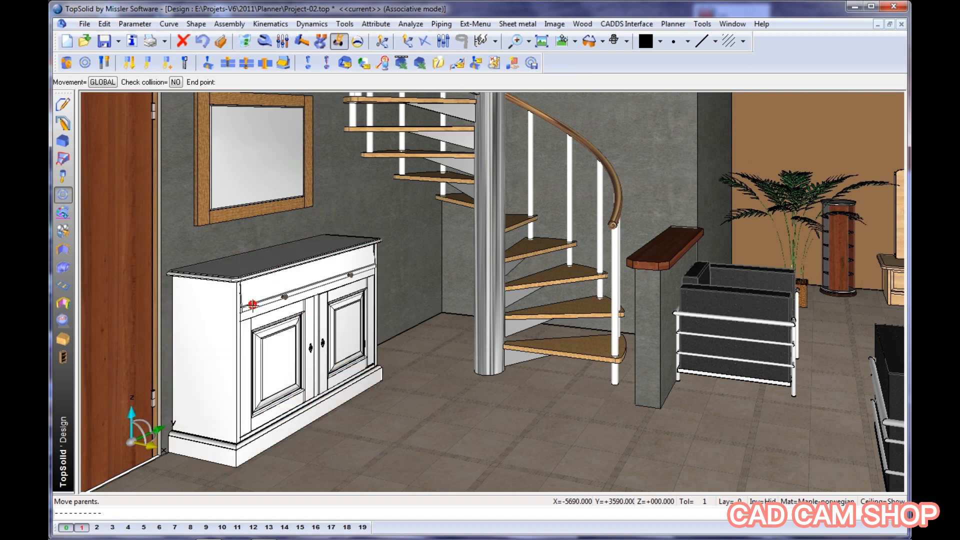
{"action": "left_click", "coordinate": [290, 312]}
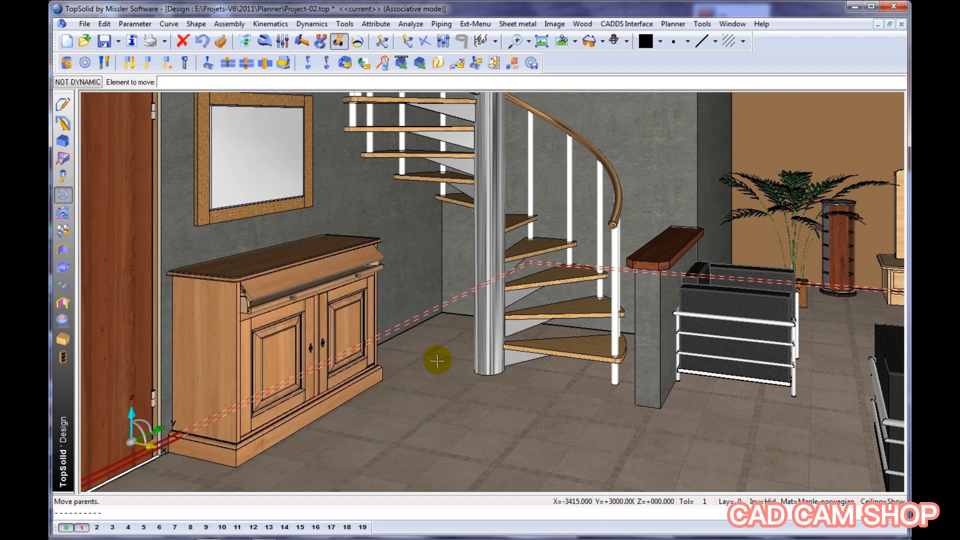
{"action": "left_click", "coordinate": [346, 279]}
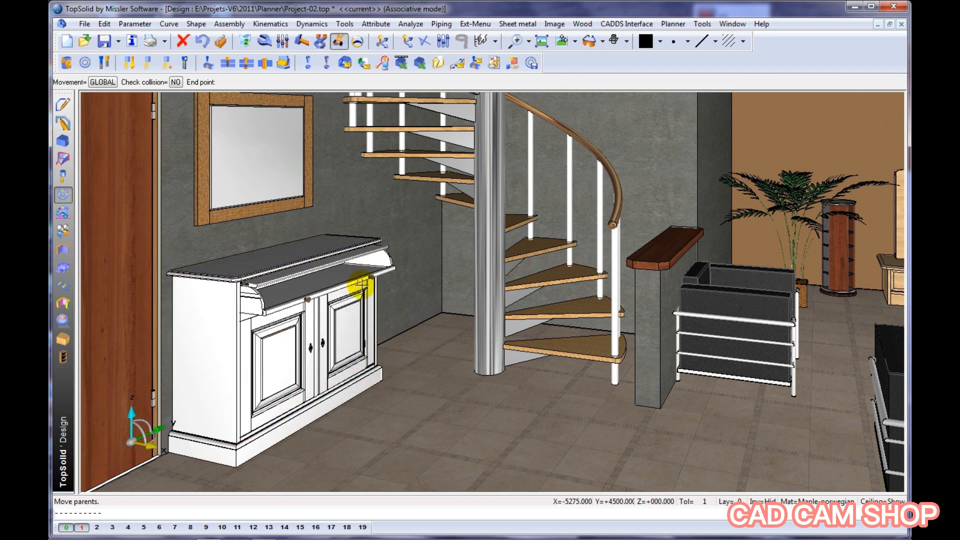
{"action": "left_click", "coordinate": [331, 288]}
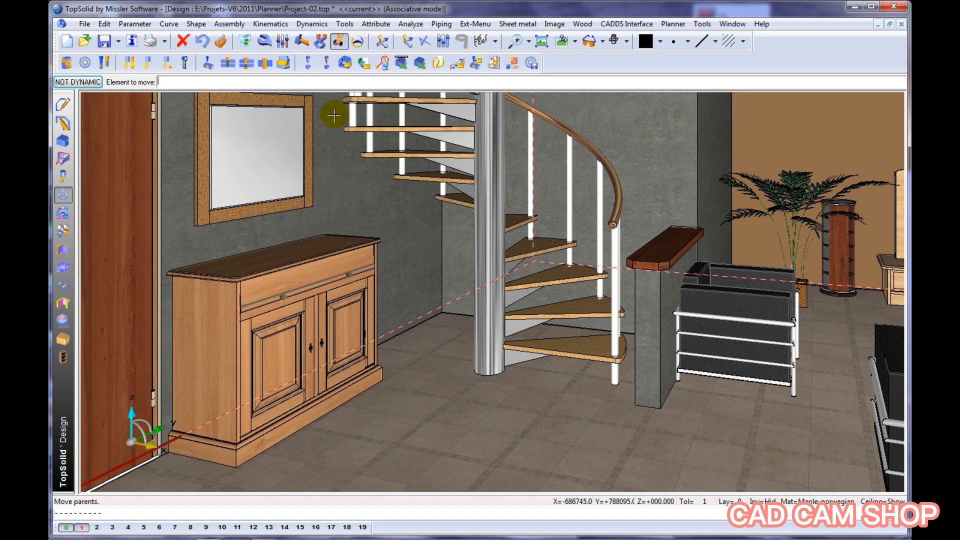
Reduce the placed cabinet's width w with the Modify parameter command
{"action": "left_click", "coordinate": [283, 43]}
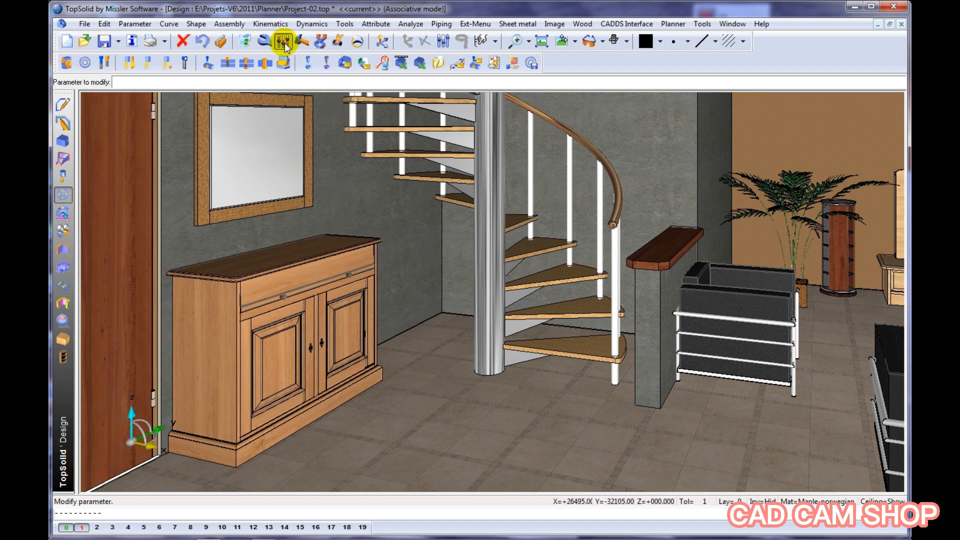
{"action": "left_click", "coordinate": [267, 256]}
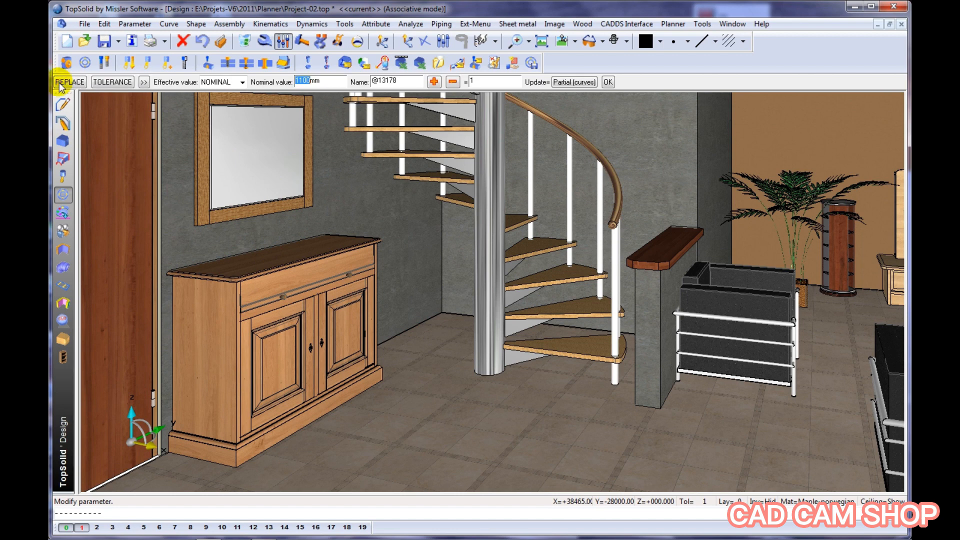
{"action": "left_click", "coordinate": [60, 85]}
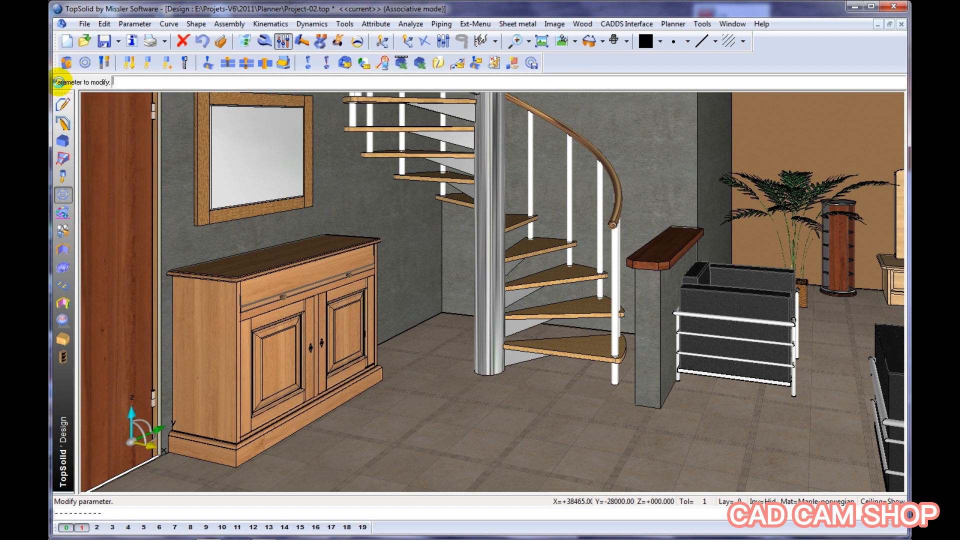
Set the placed cabinet's depth d to 350 mm and bring the surrounding room into view
{"action": "left_click", "coordinate": [278, 257]}
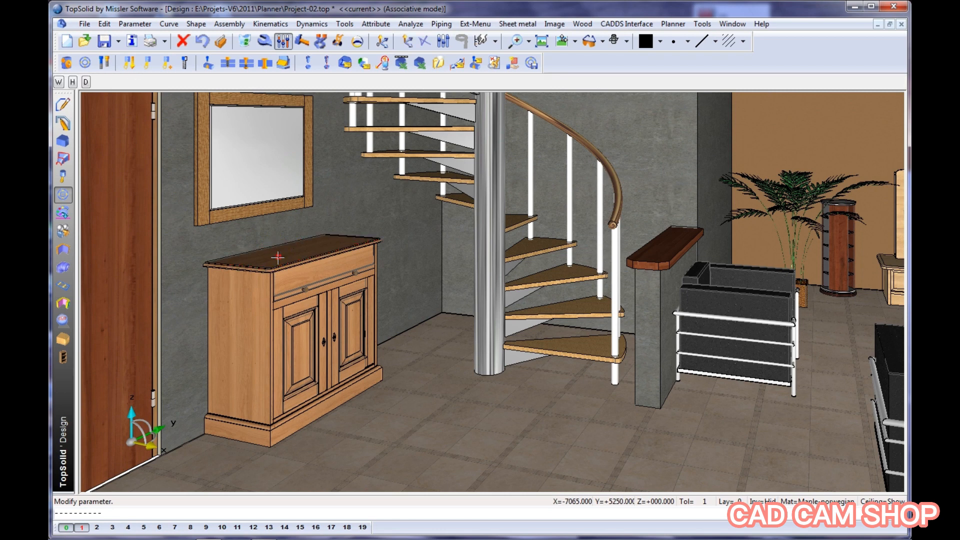
{"action": "left_click", "coordinate": [87, 82]}
{"action": "type", "text": "350mm"}
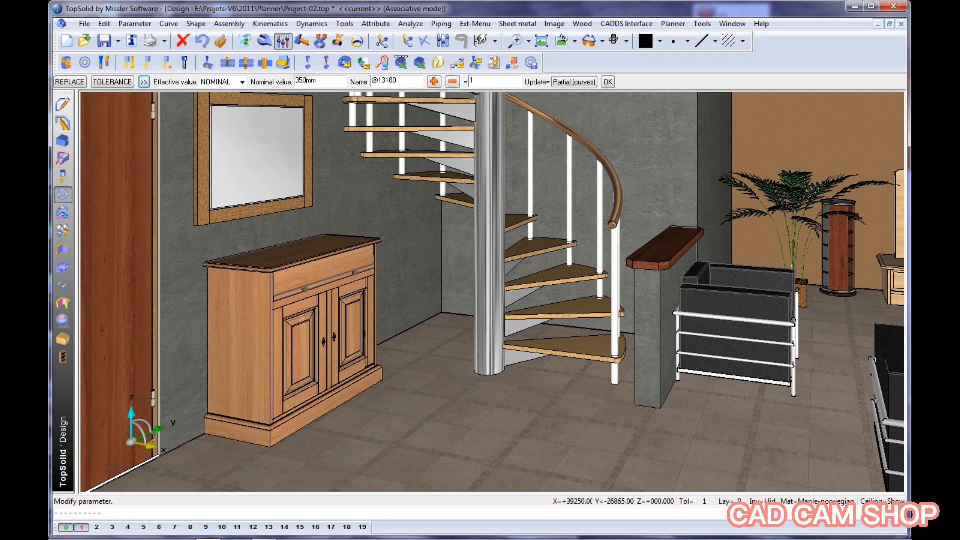
{"action": "key", "text": "Return"}
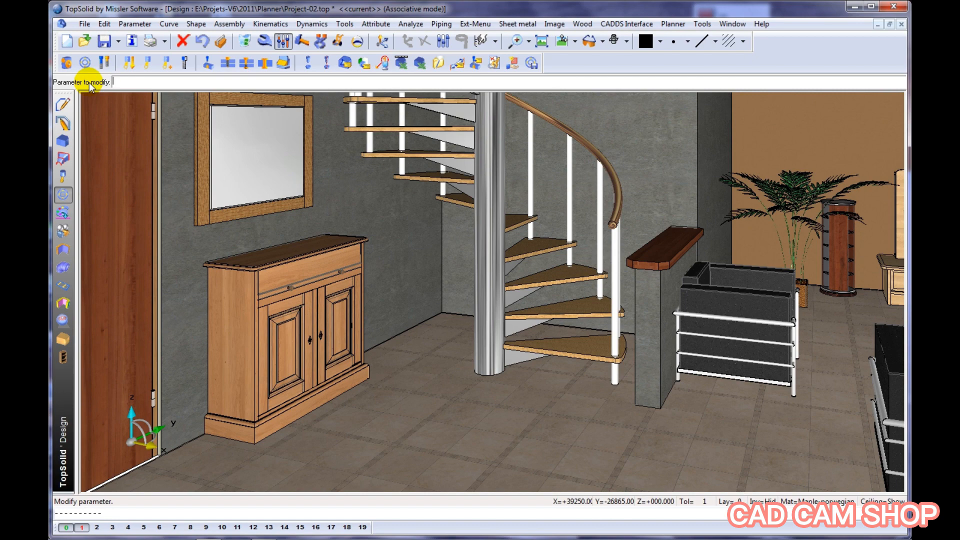
{"action": "key", "text": "Escape"}
{"action": "scroll", "coordinate": [448, 226], "scroll_direction": "down", "scroll_amount": 2}
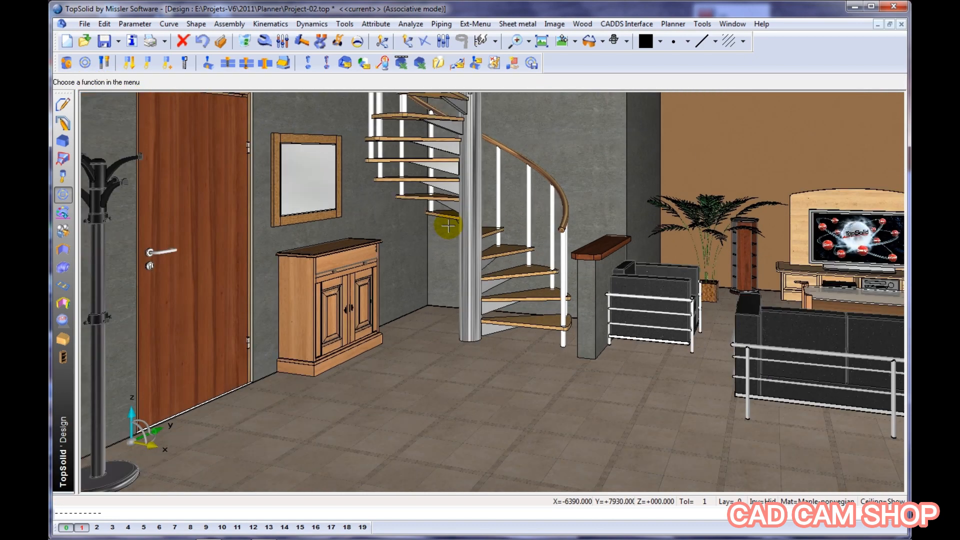
{"action": "middle_click_drag", "start_coordinate": [459, 234], "coordinate": [419, 245]}
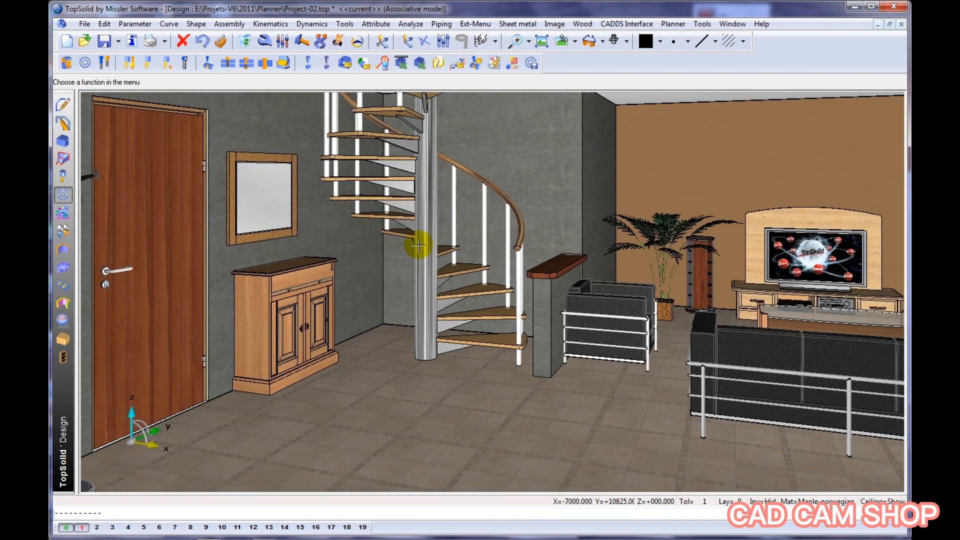